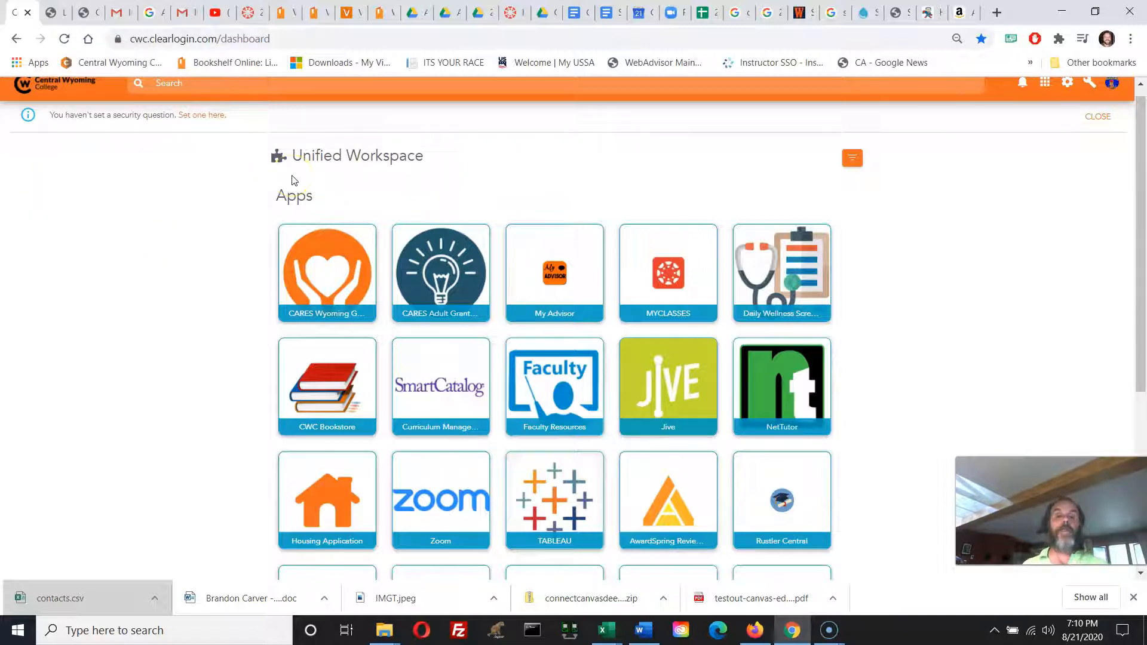
Open MYCLASSES from the Unified Workspace, then return and move its tile to the first position among the apps.
scroll(72, 164, up, 1)
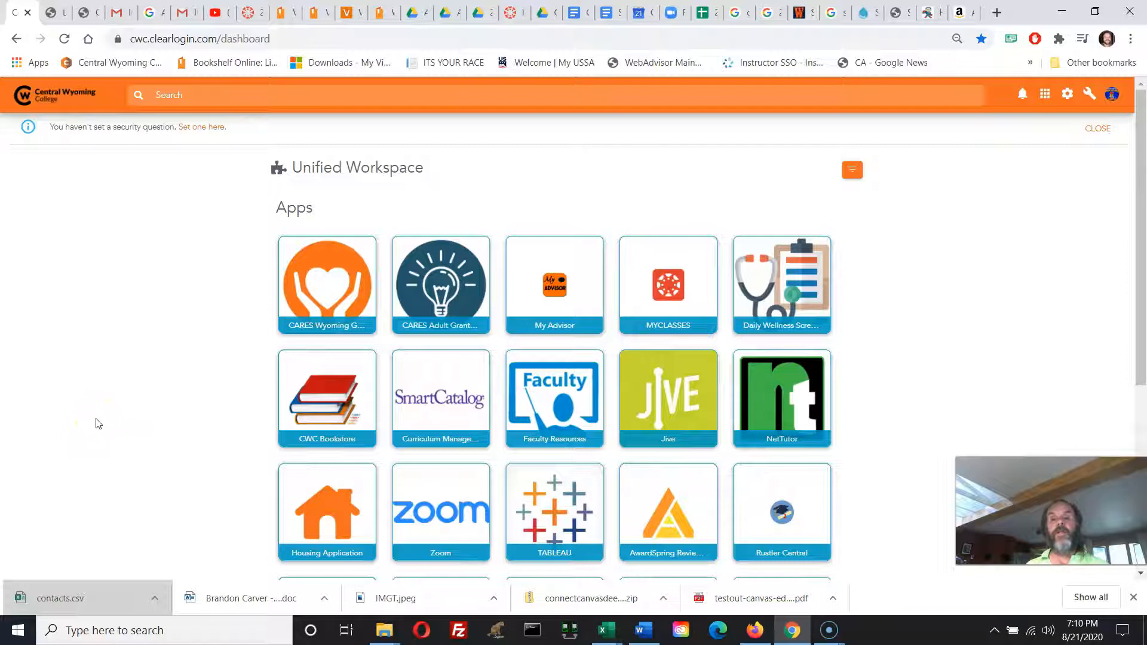
click(663, 295)
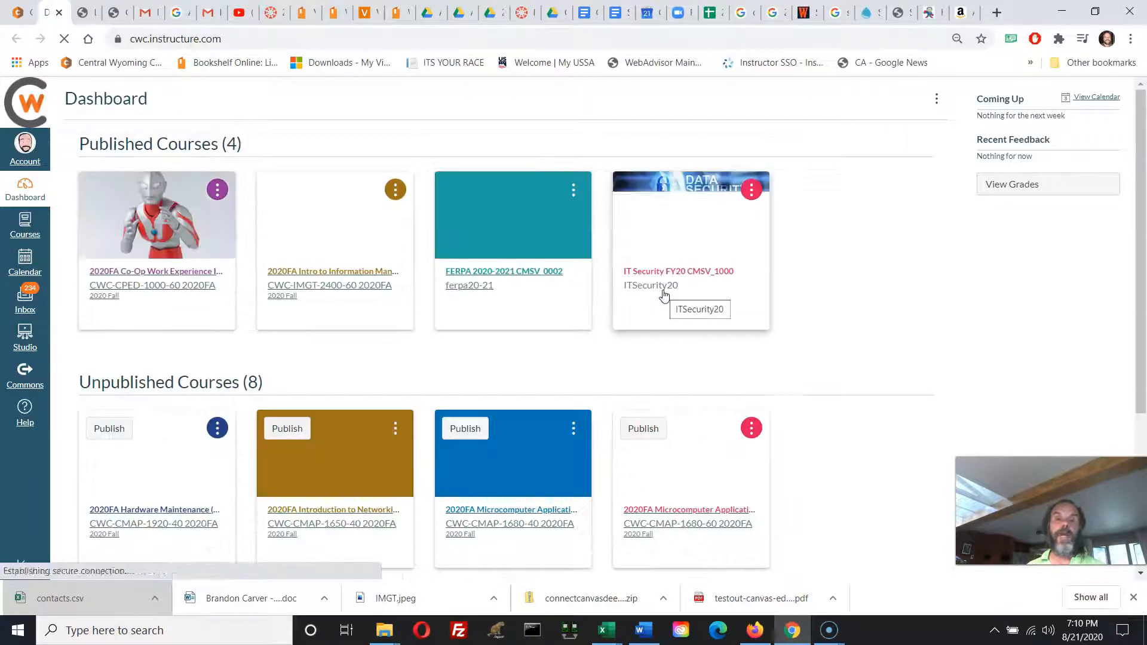
click(20, 13)
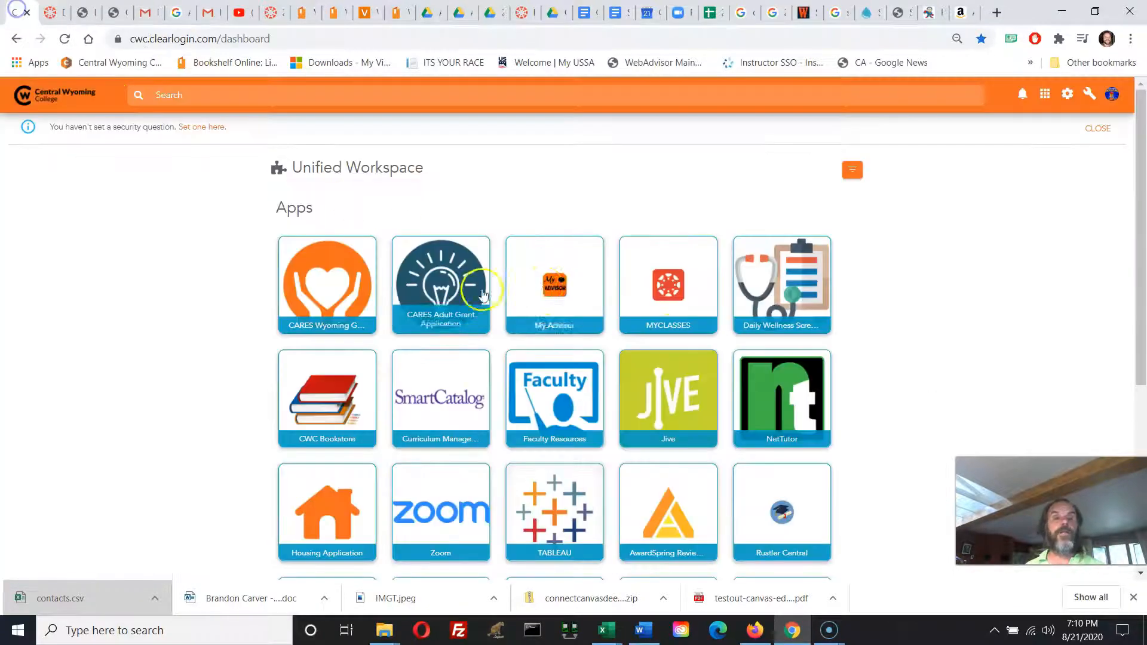
drag(674, 278, 332, 280)
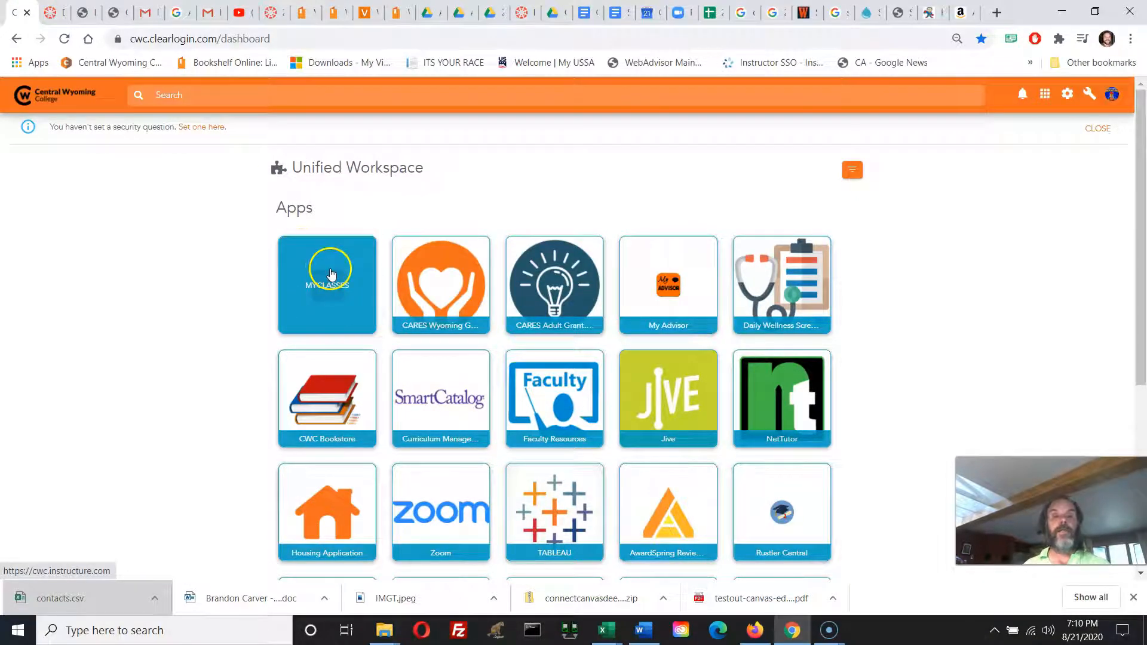
click(53, 12)
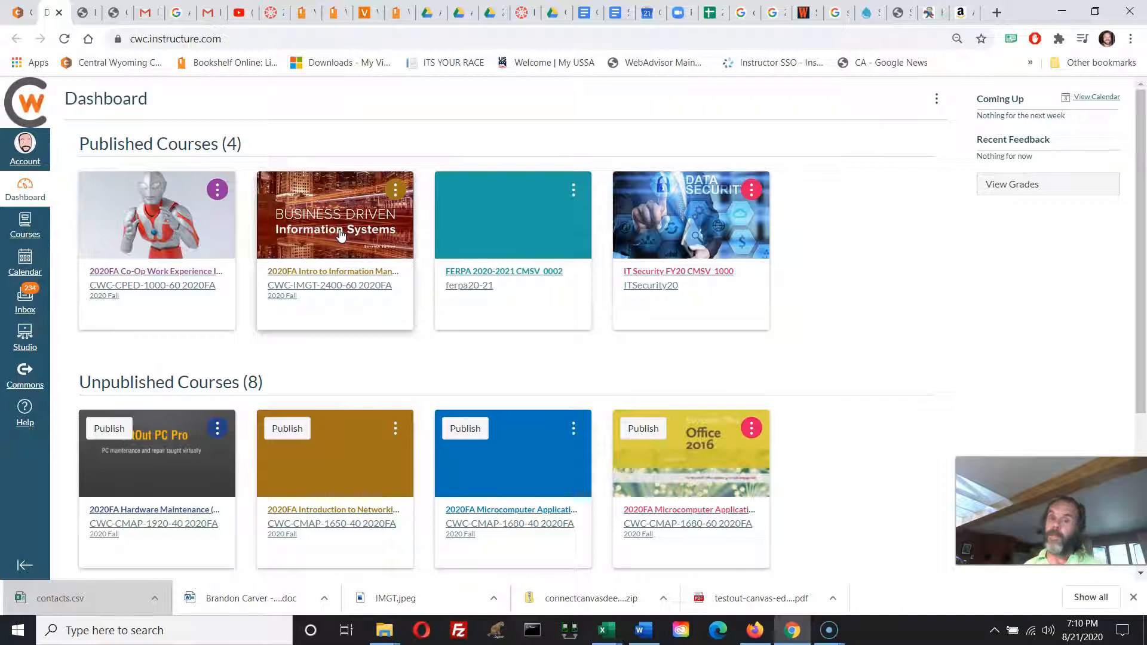
scroll(317, 353, down, 1)
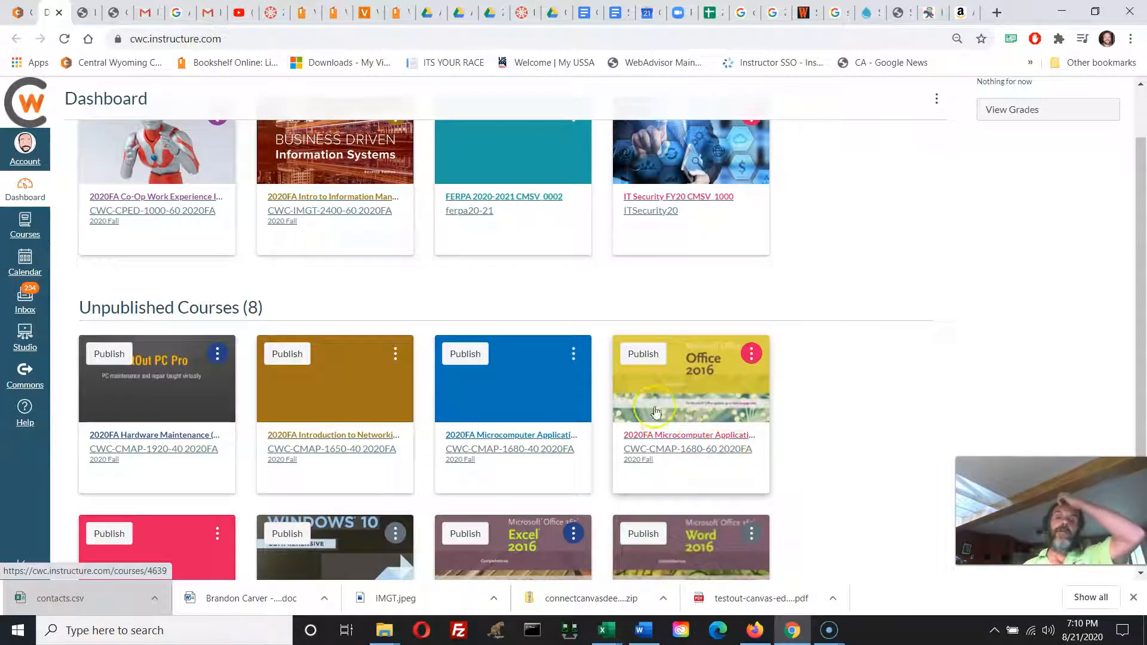
click(674, 423)
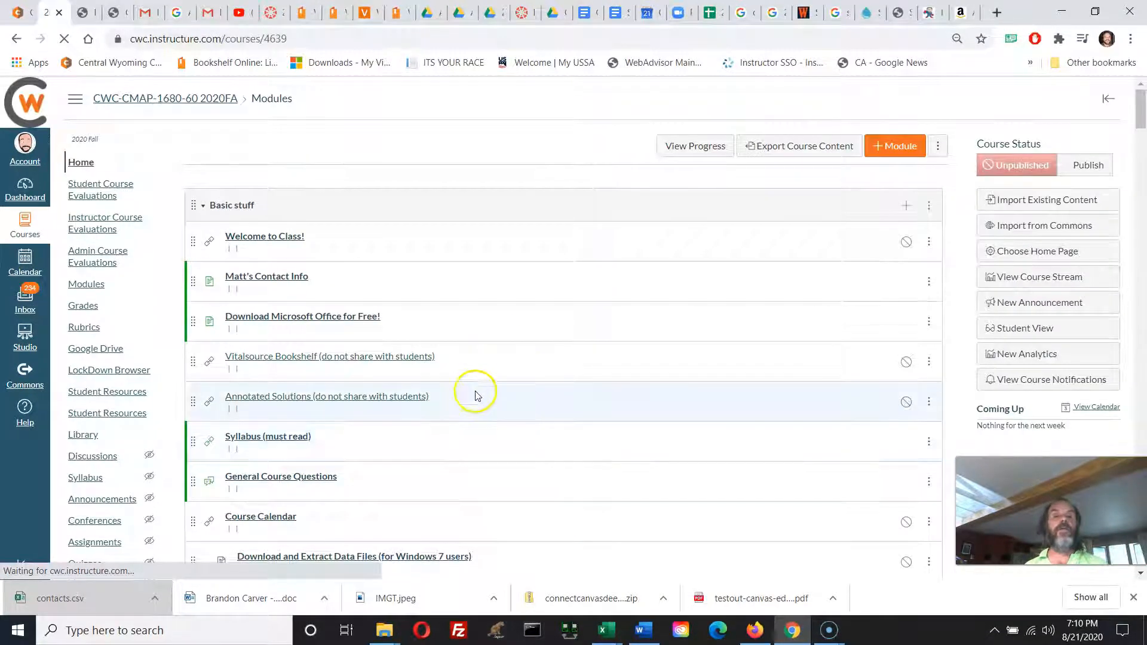
scroll(473, 391, down, 2)
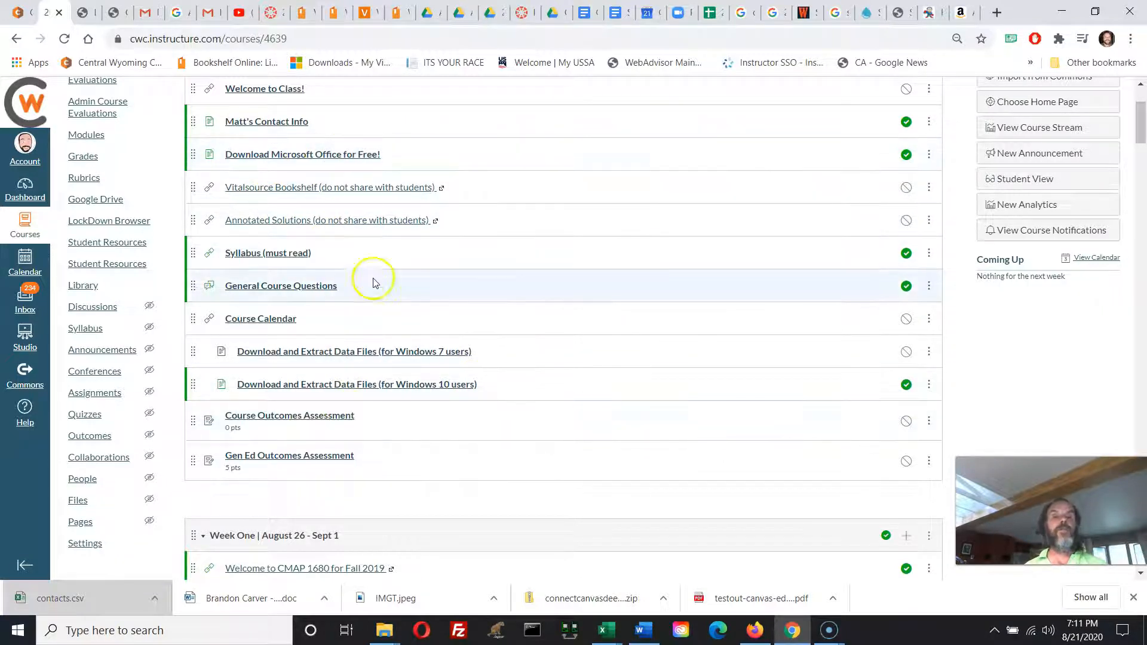
scroll(368, 284, up, 1)
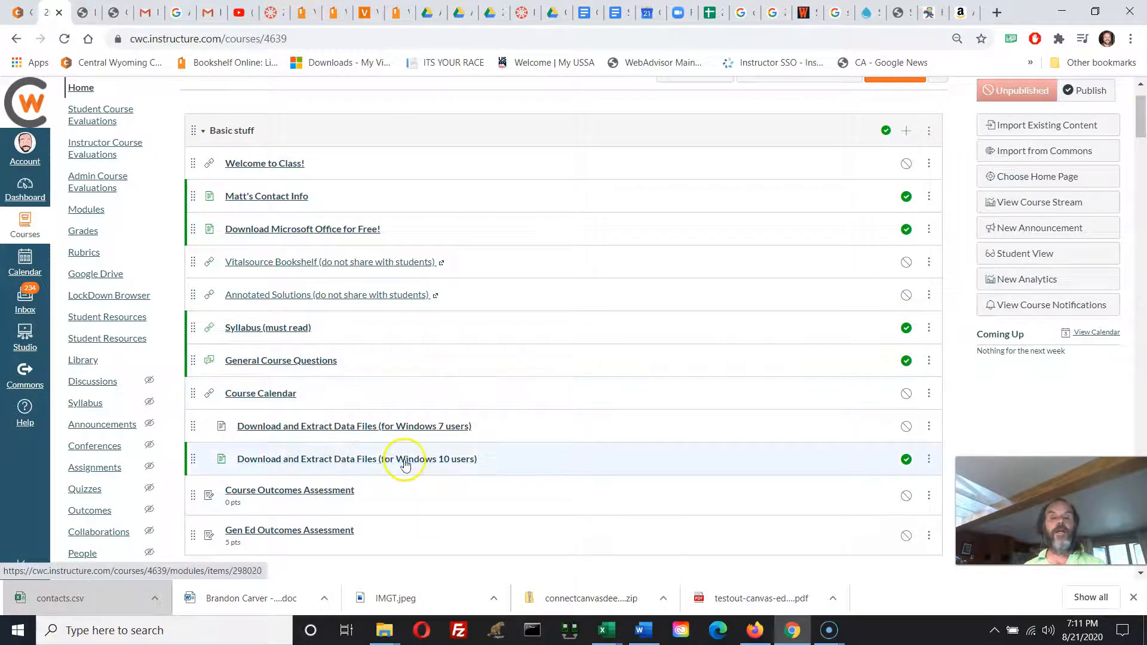
scroll(804, 454, up, 2)
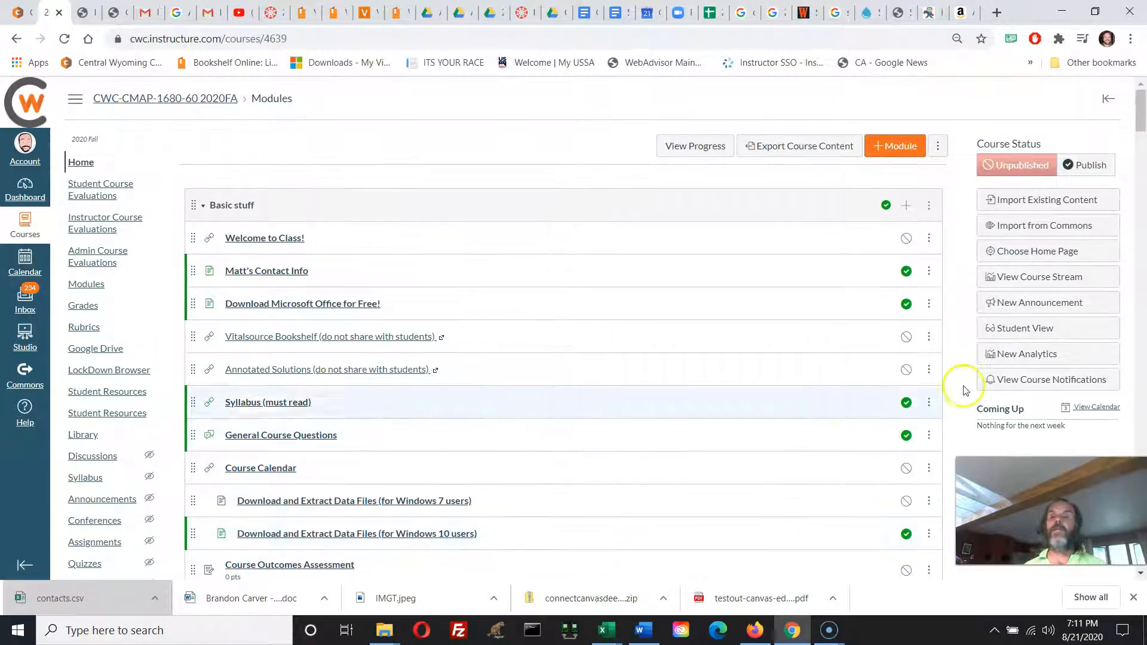
Switch the course to Student View and open the "Download and Extract Data Files (for Windows 10 users)" page.
click(1057, 327)
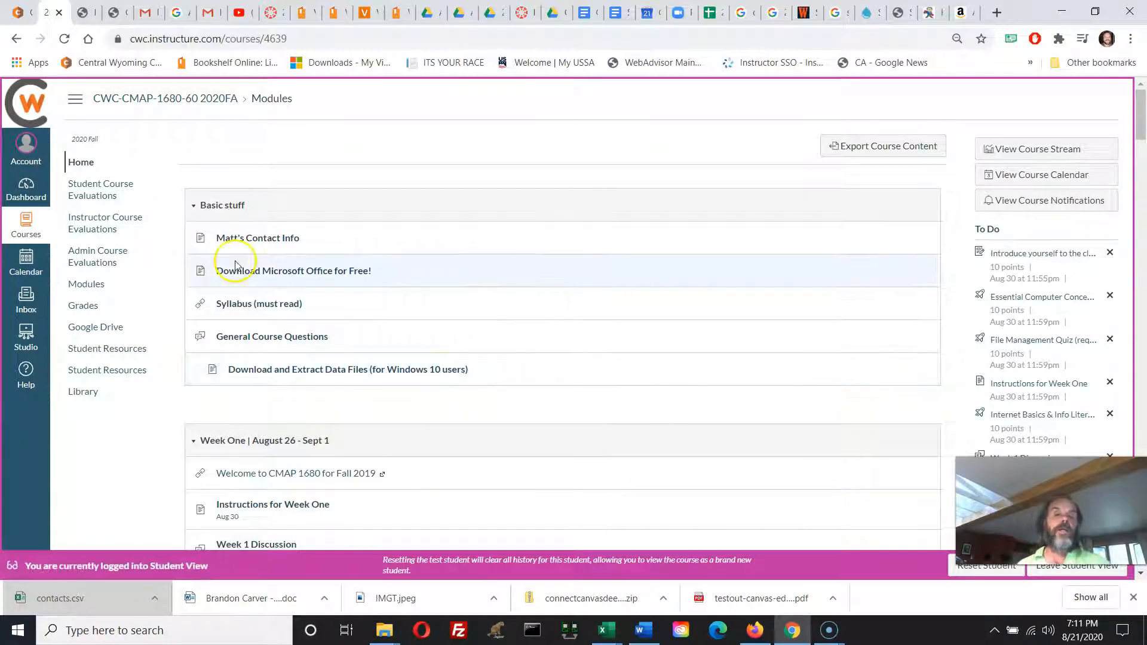
click(256, 250)
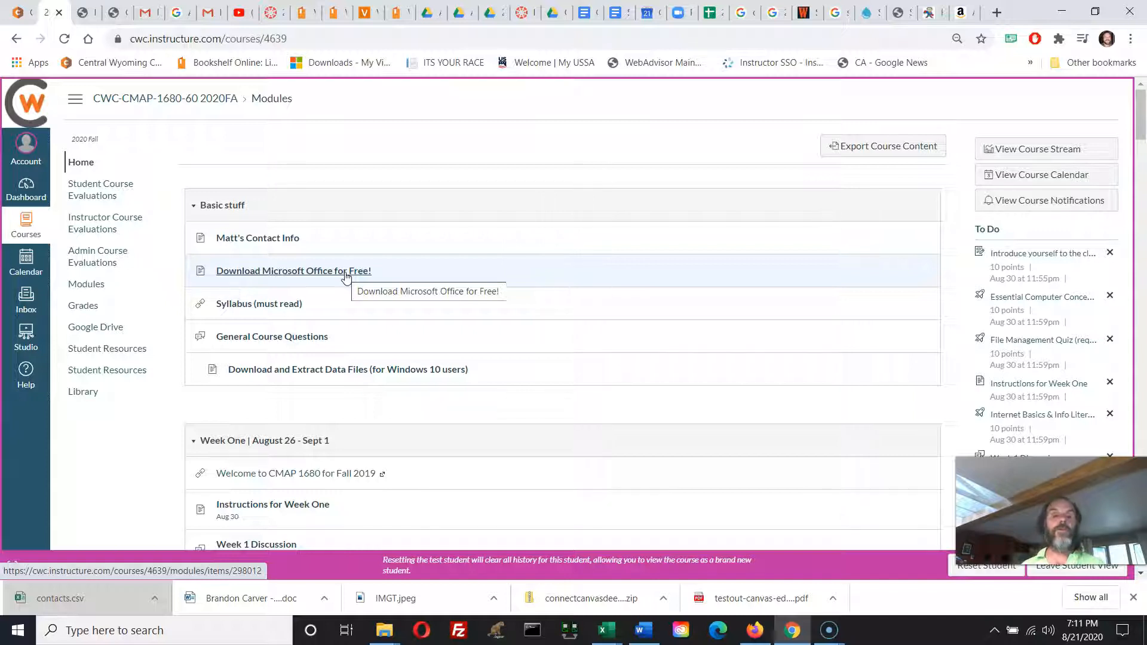
click(333, 370)
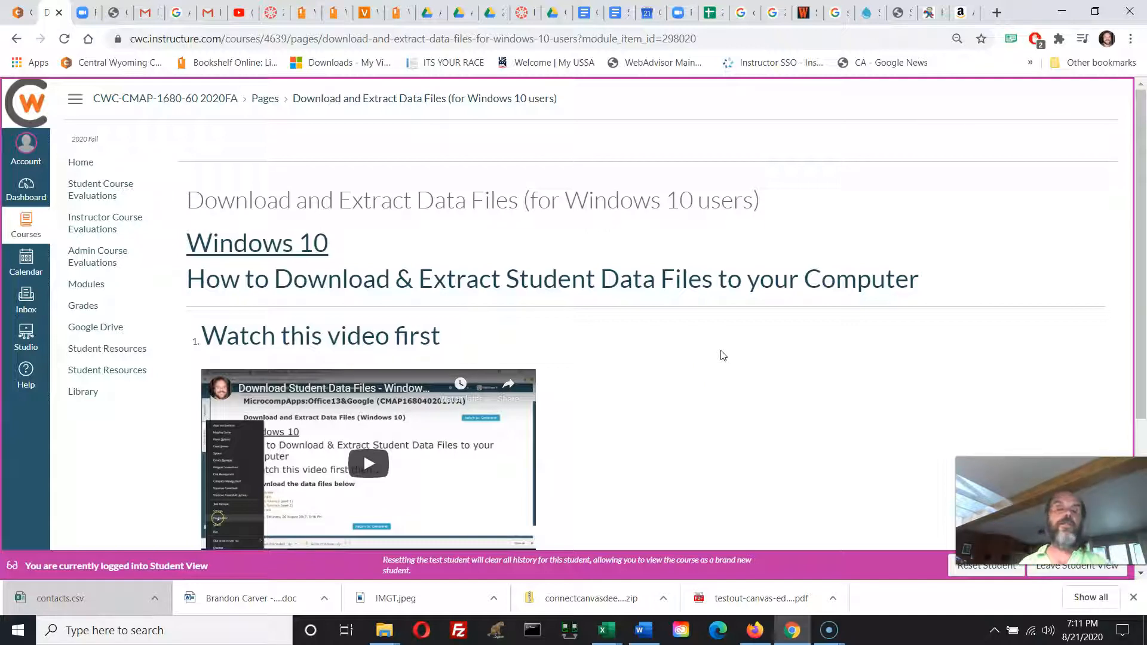
Review the data file download instructions on the page, highlighting the item about creating a Quick Access shortcut.
scroll(739, 338, down, 4)
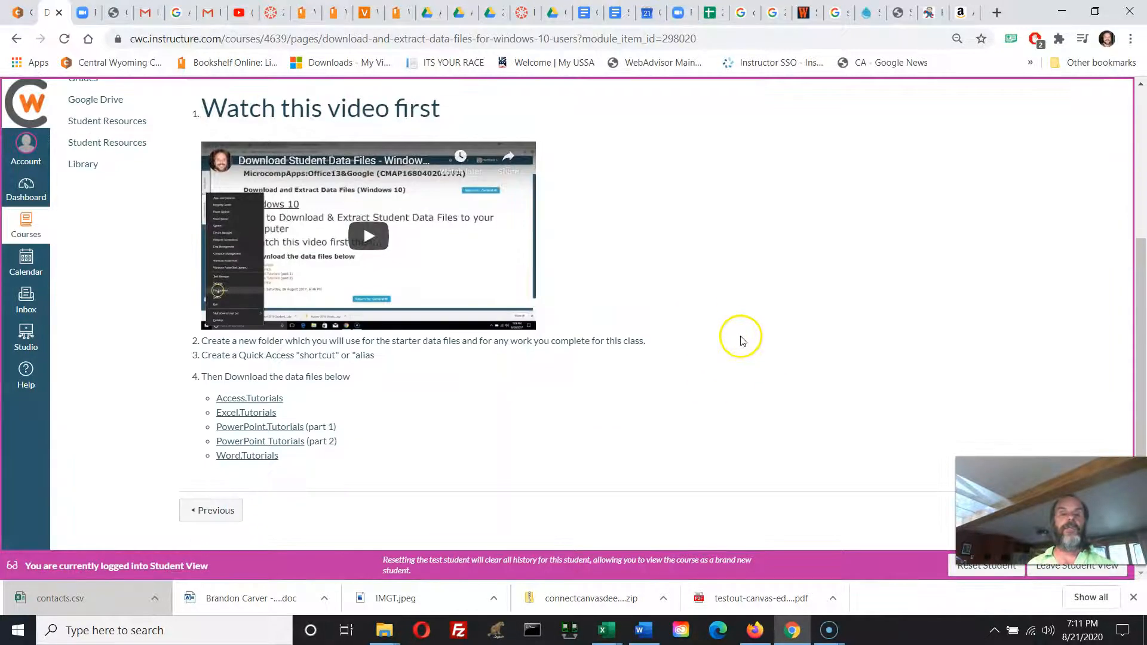
scroll(294, 395, up, 1)
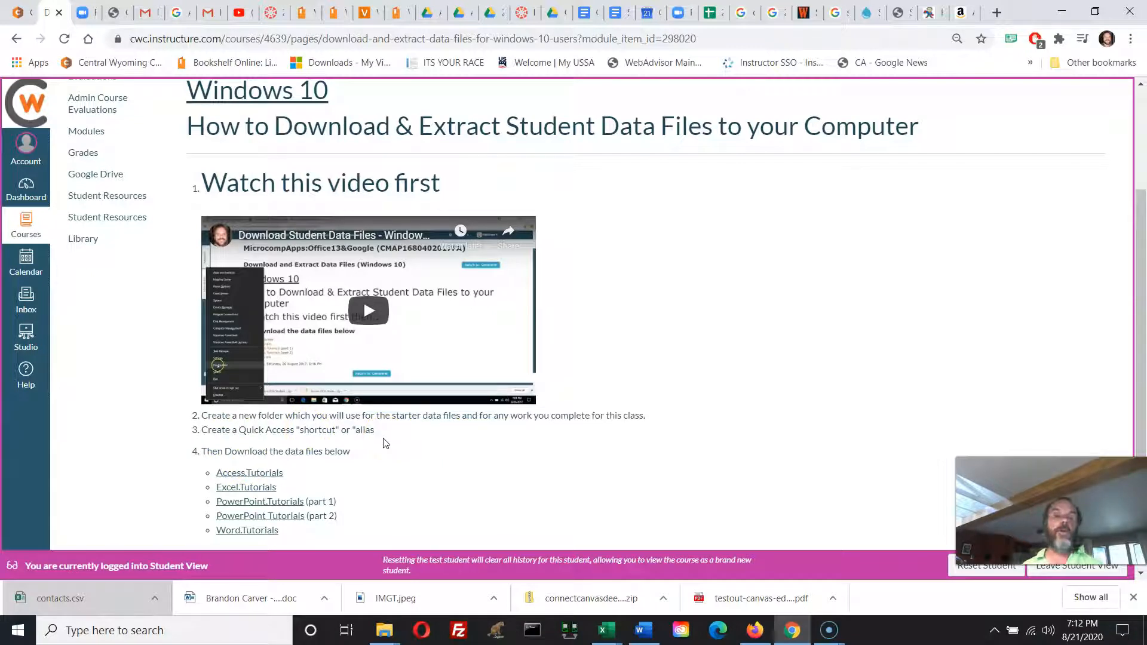
drag(374, 430, 207, 430)
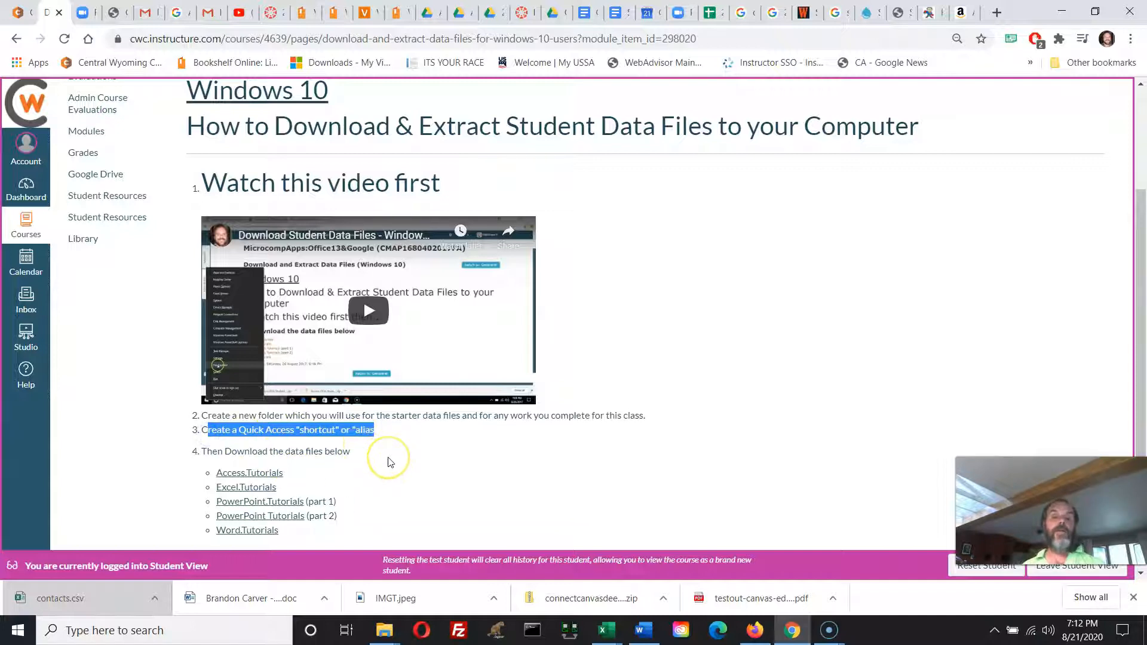
scroll(388, 462, down, 1)
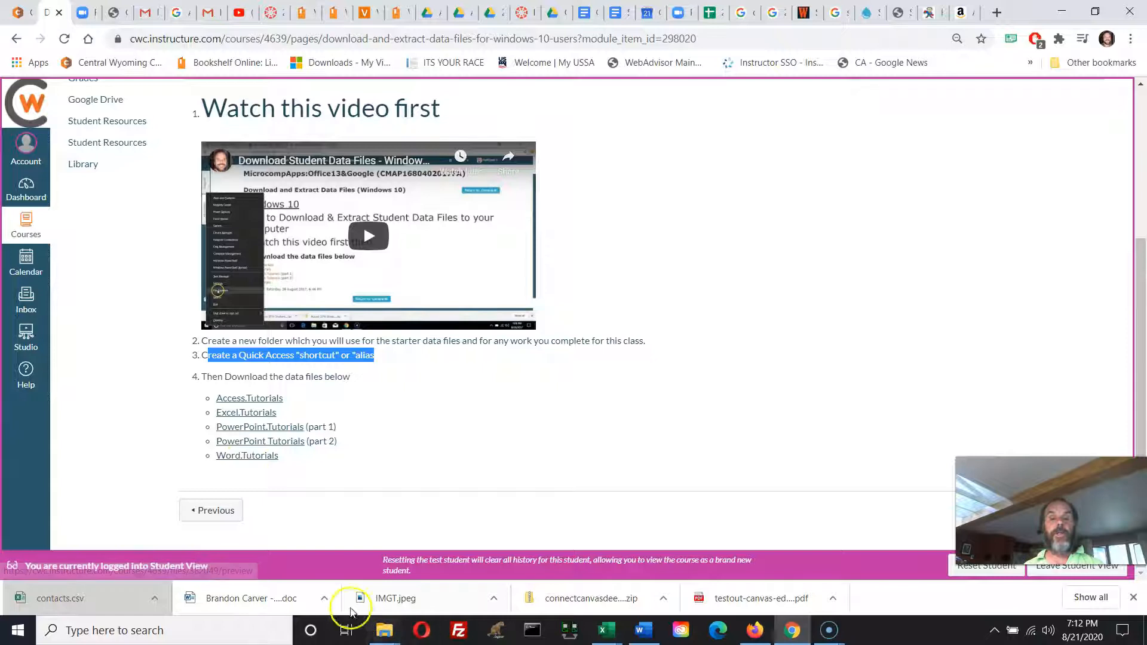
Switch to a new File Explorer window and go to the Documents folder.
click(387, 639)
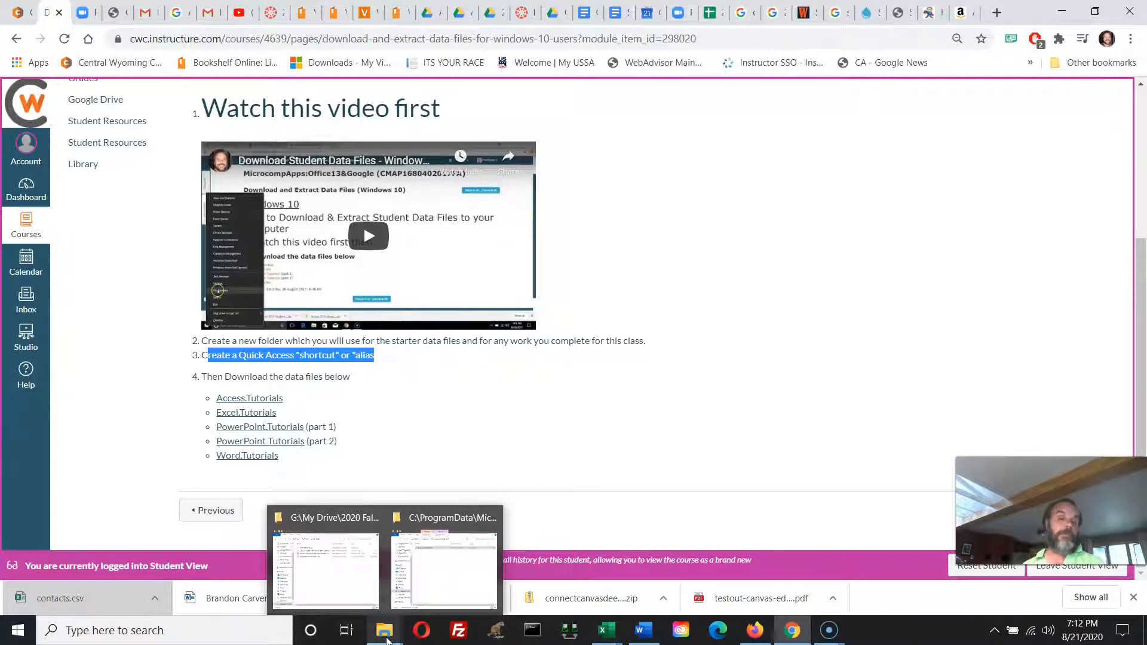
right_click(18, 638)
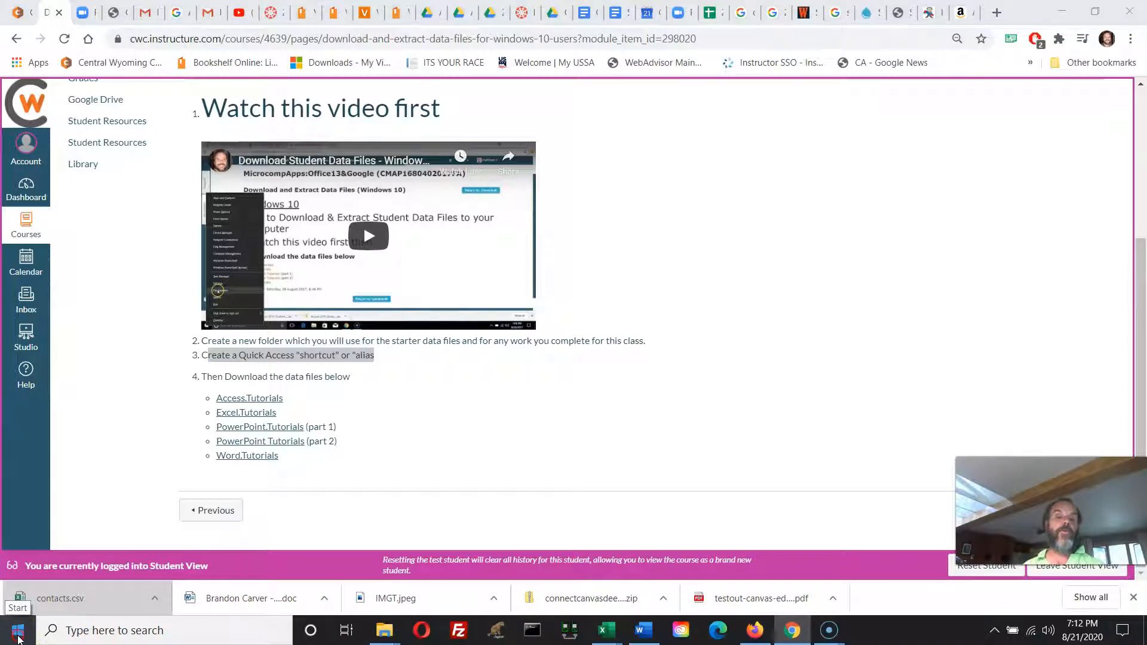
key(ctrl)
key(ctrl)
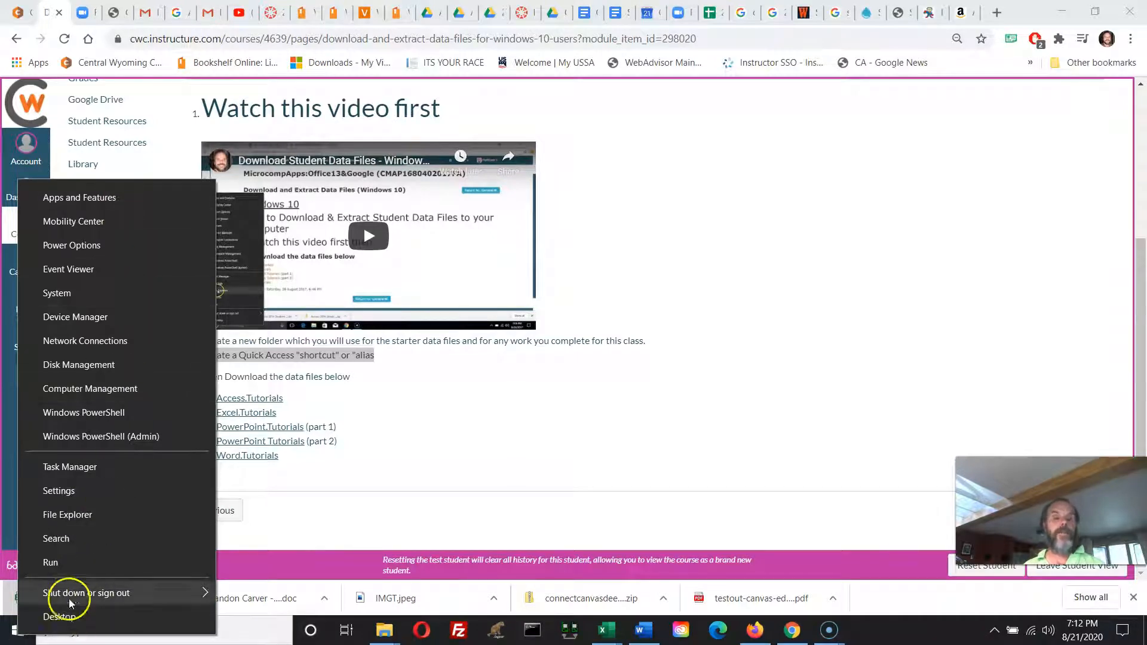
click(84, 517)
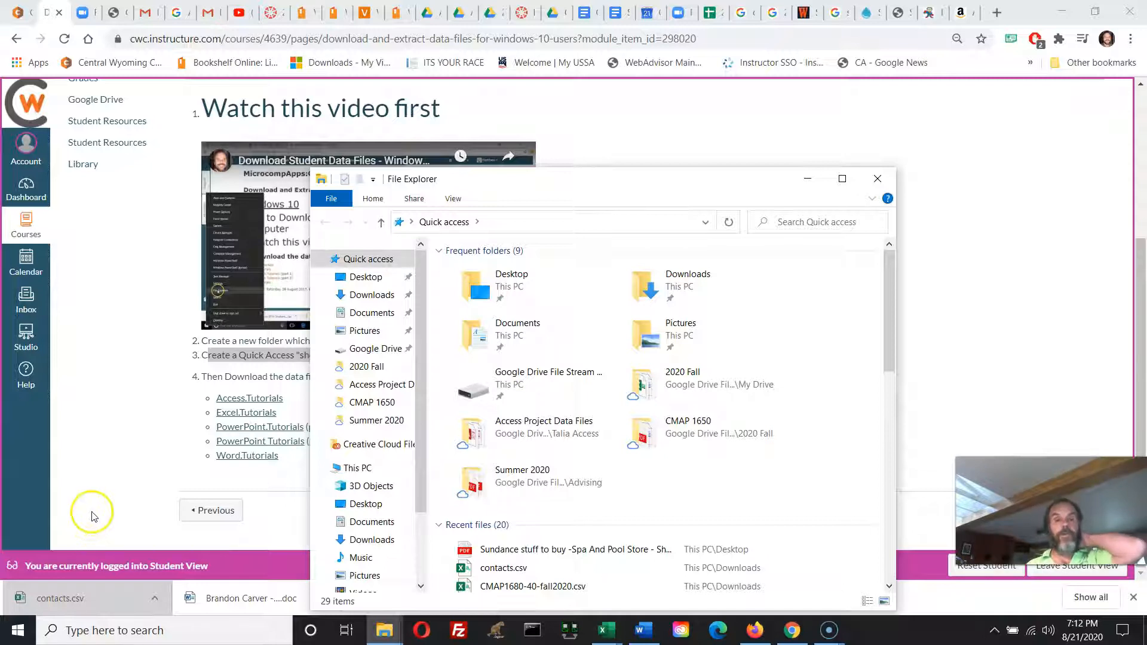
click(360, 313)
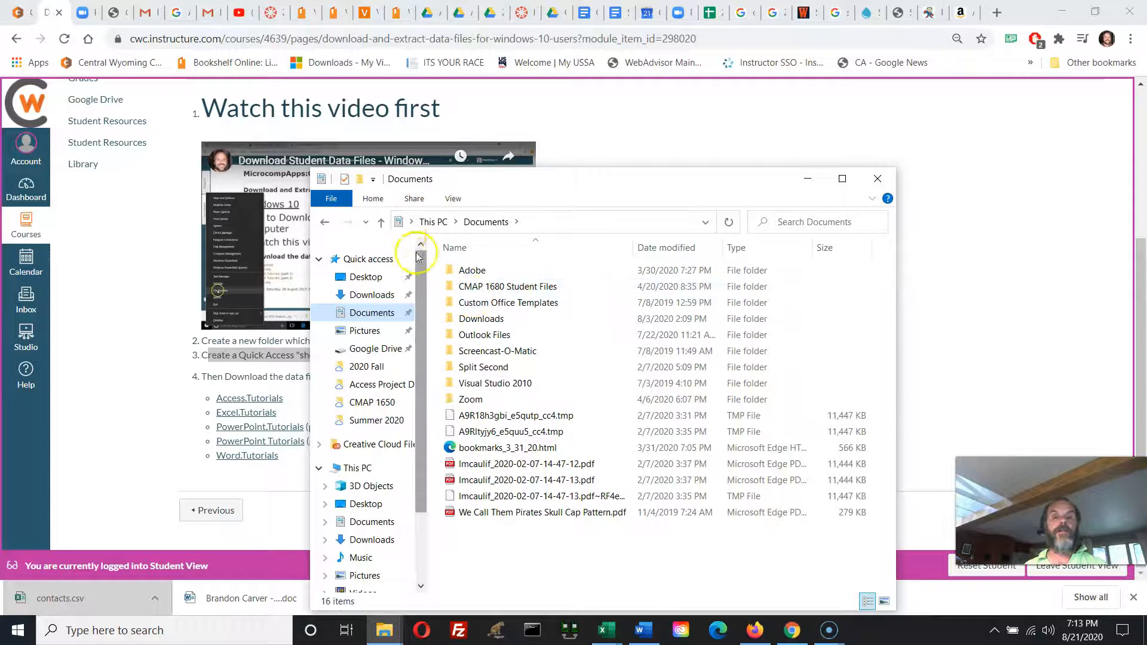
Create a new folder named "CMAP 1680 Fall 2020" in Documents.
click(377, 201)
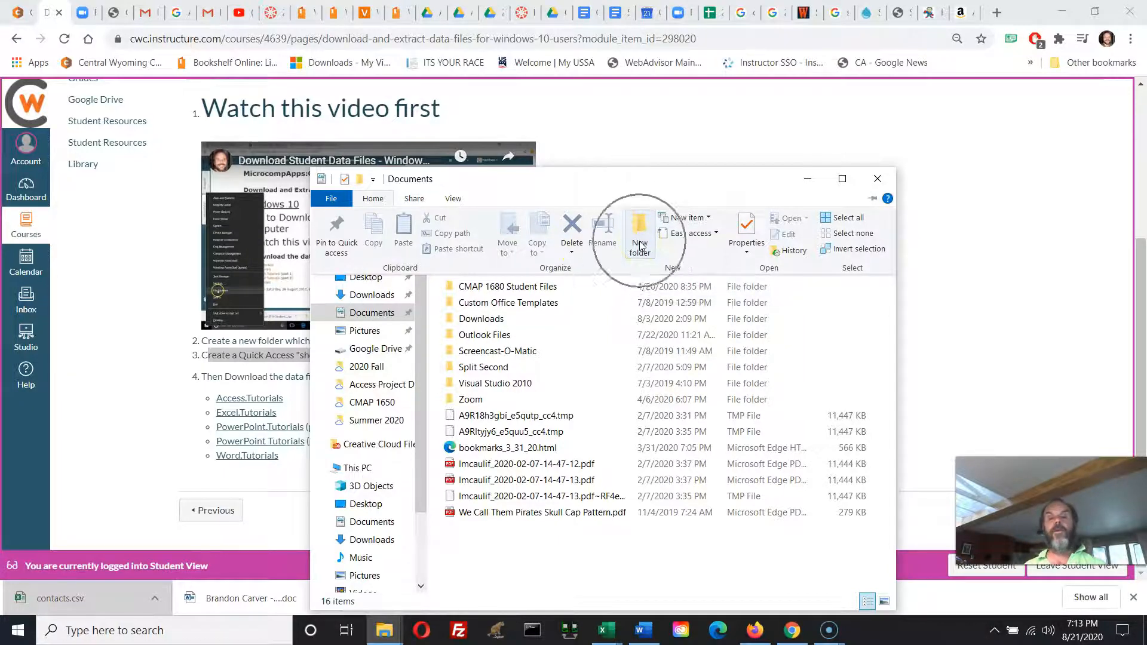
right_click(517, 566)
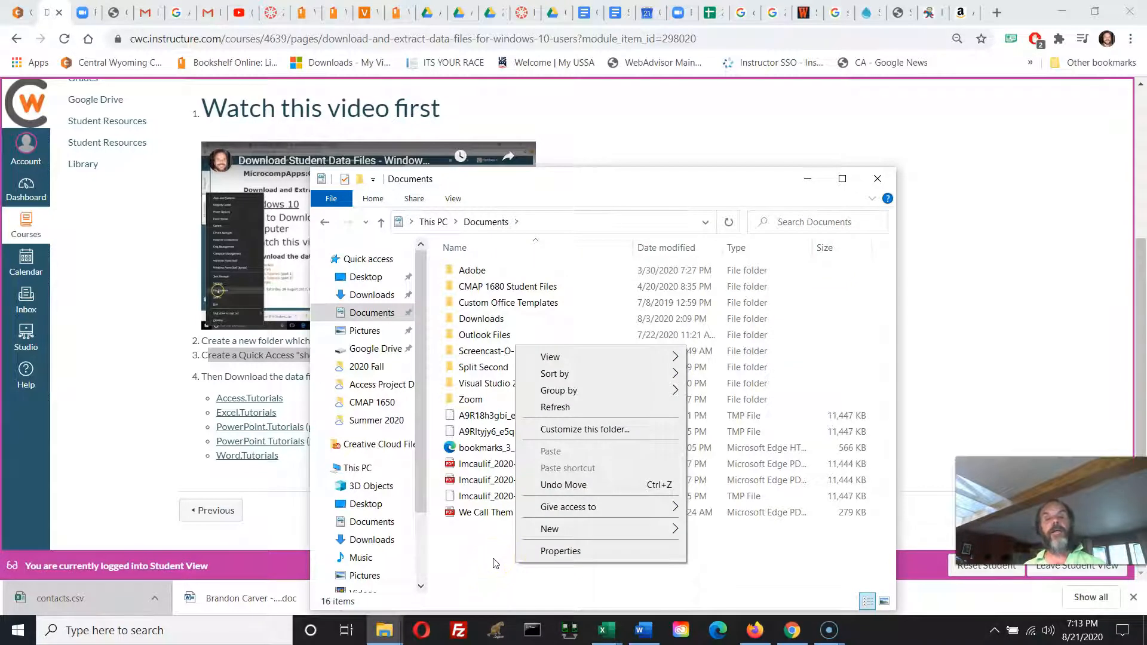
click(554, 529)
click(746, 305)
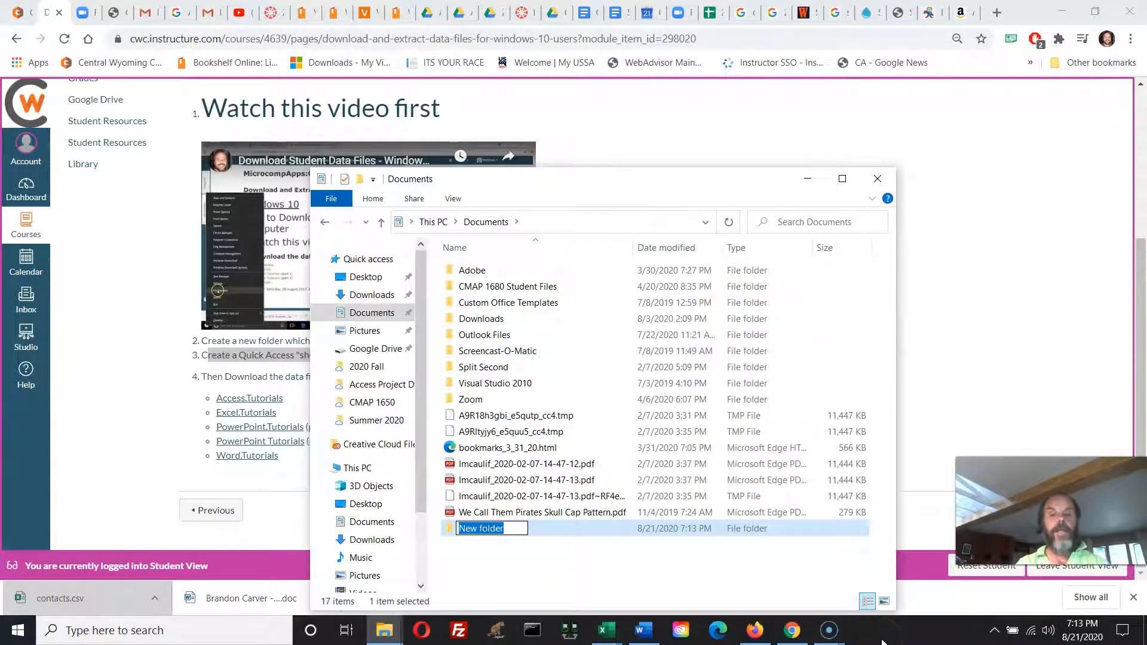
text(CM)
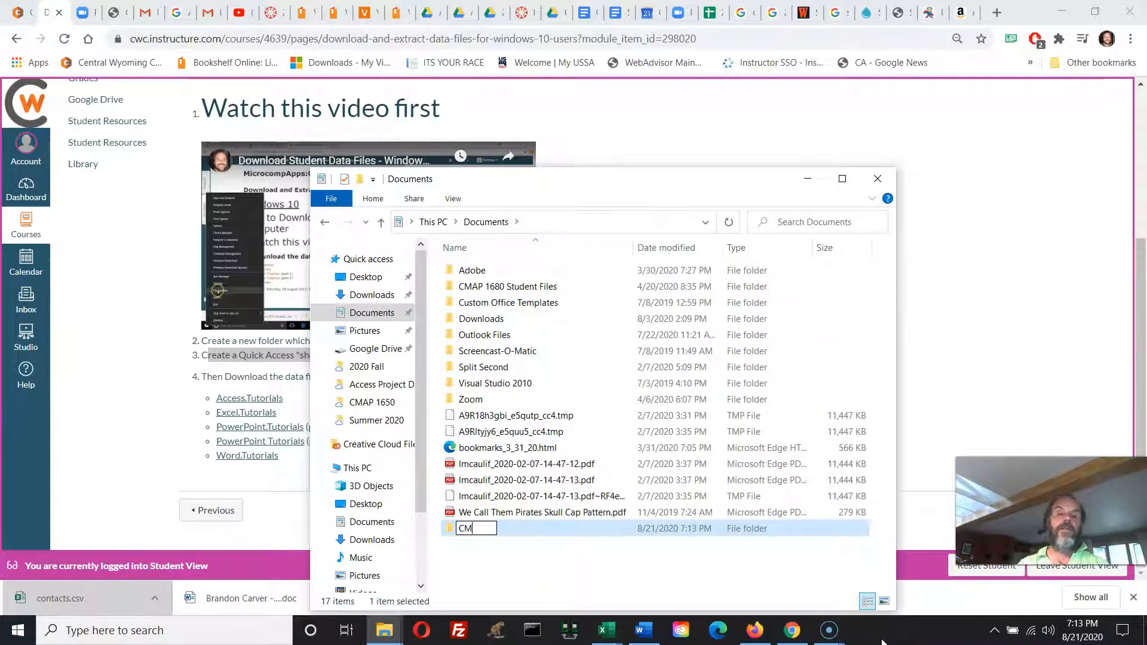
text(AP 1680)
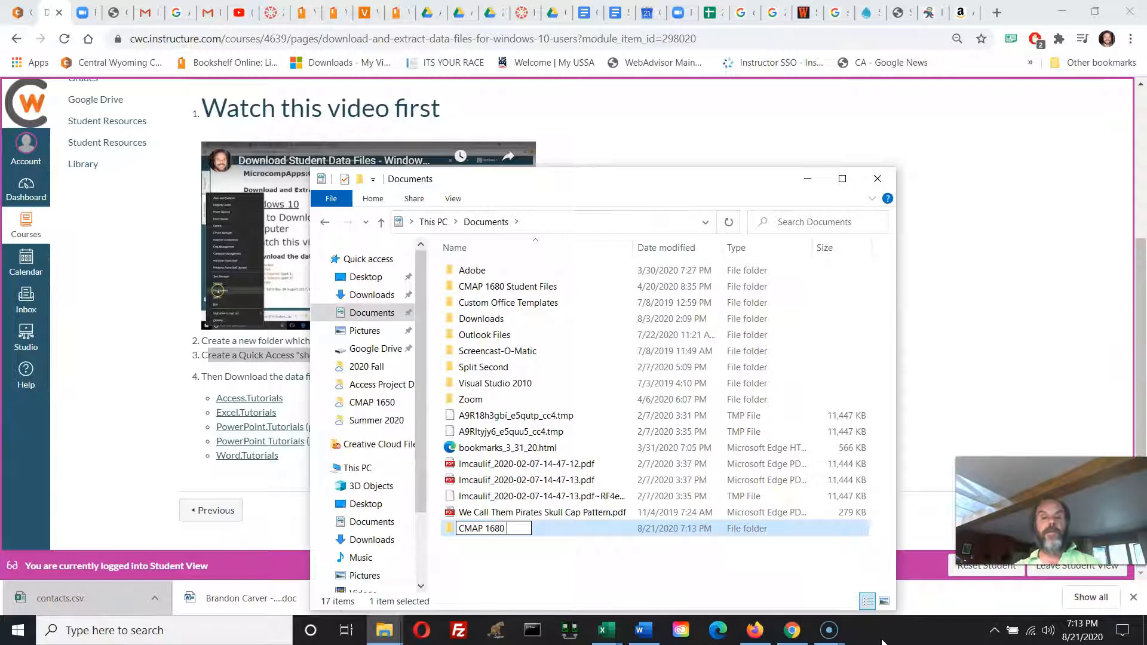
text( Fall 2020)
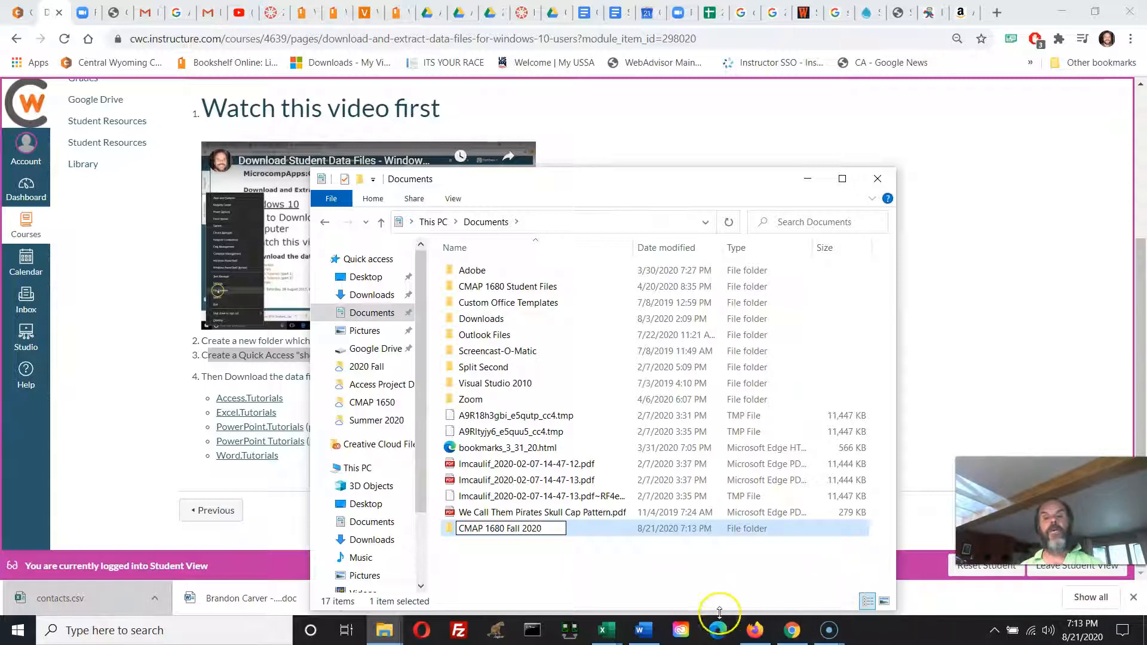
click(678, 583)
Pin the "CMAP 1680 Fall 2020" folder to Quick access and open it from there.
click(499, 534)
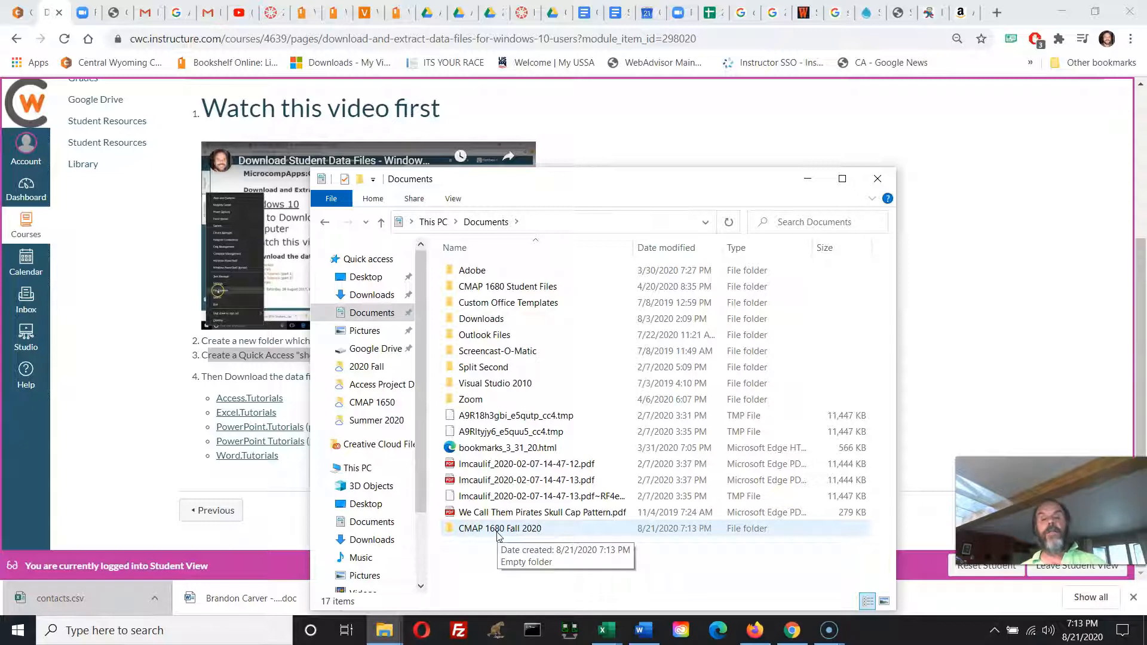
click(451, 535)
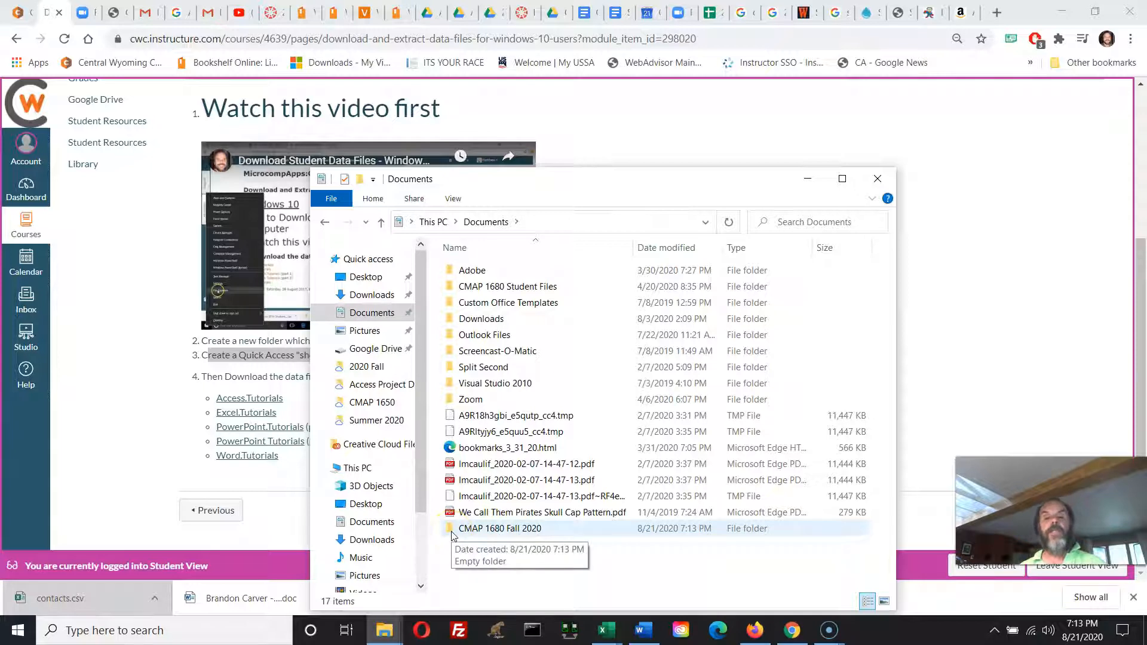
click(452, 534)
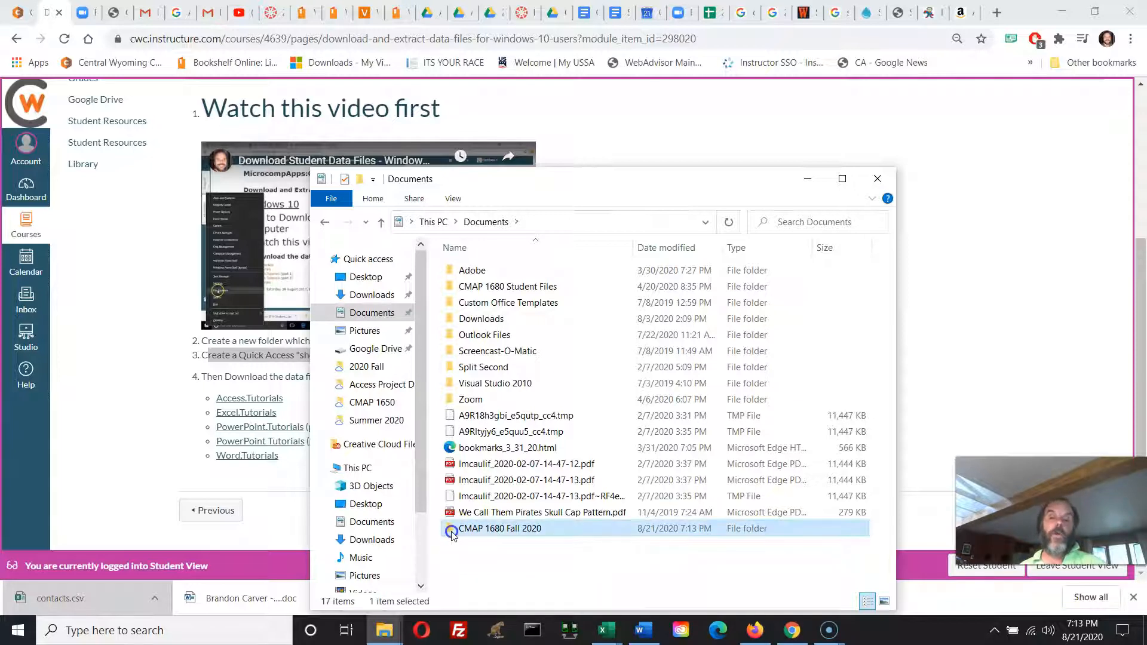
drag(461, 530, 363, 263)
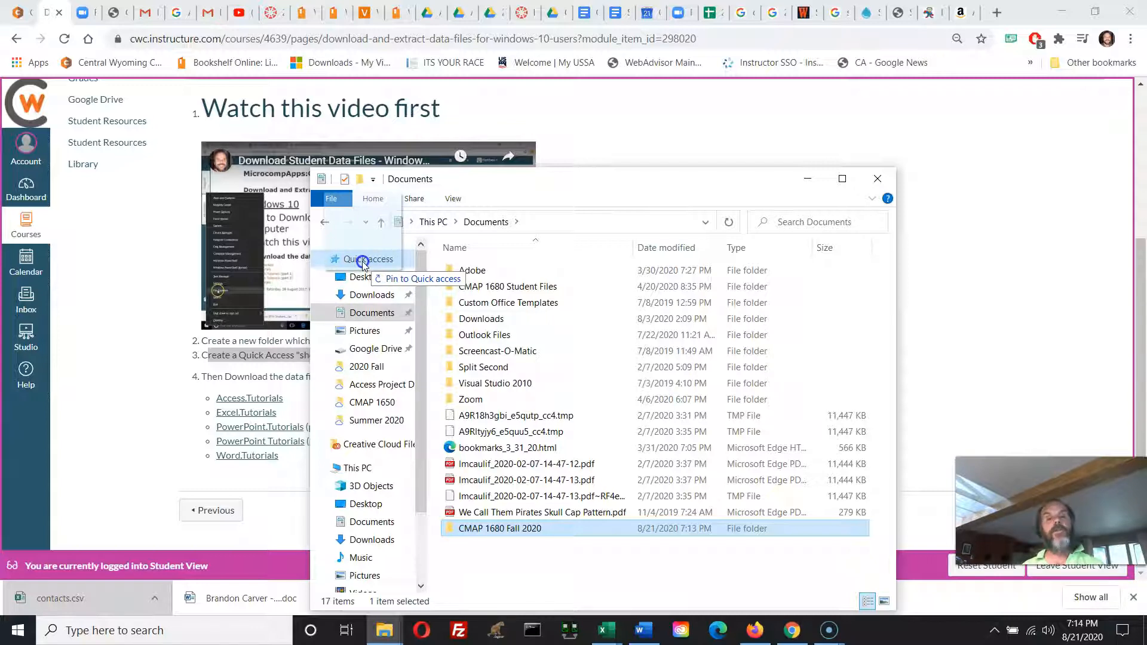
drag(363, 264, 363, 263)
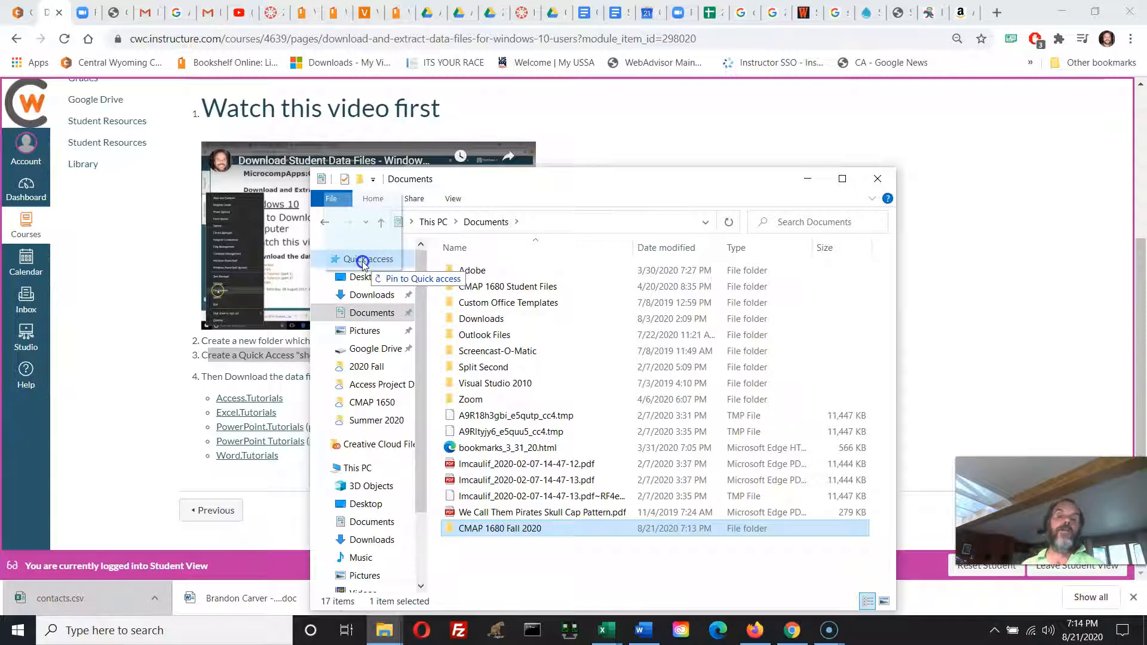
drag(363, 264, 362, 263)
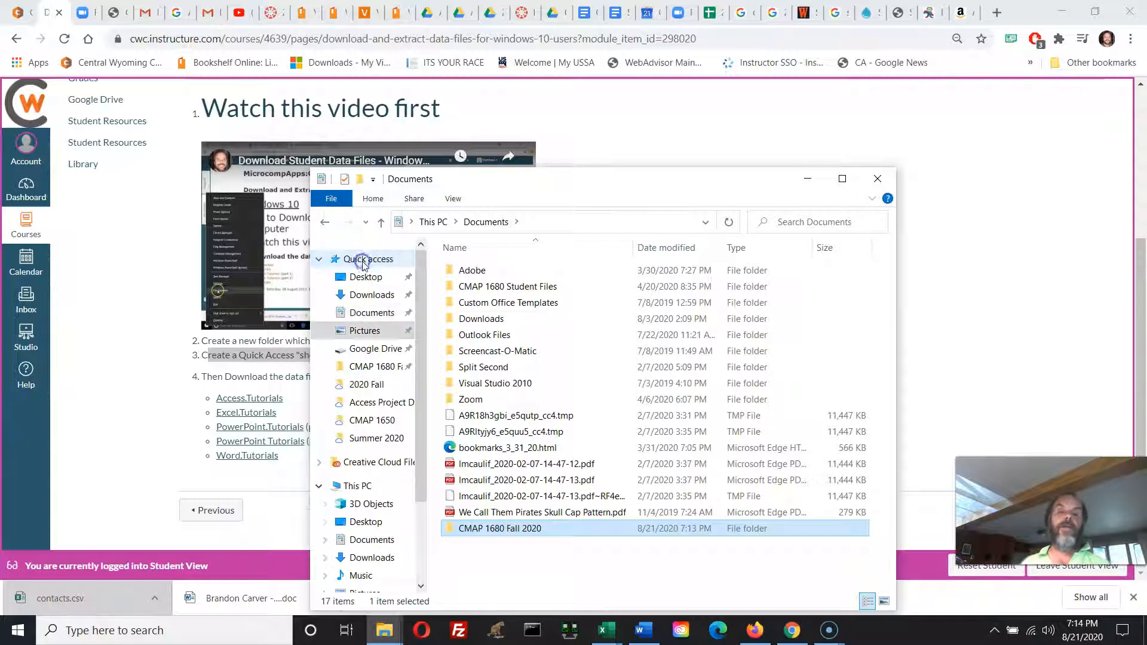
click(367, 366)
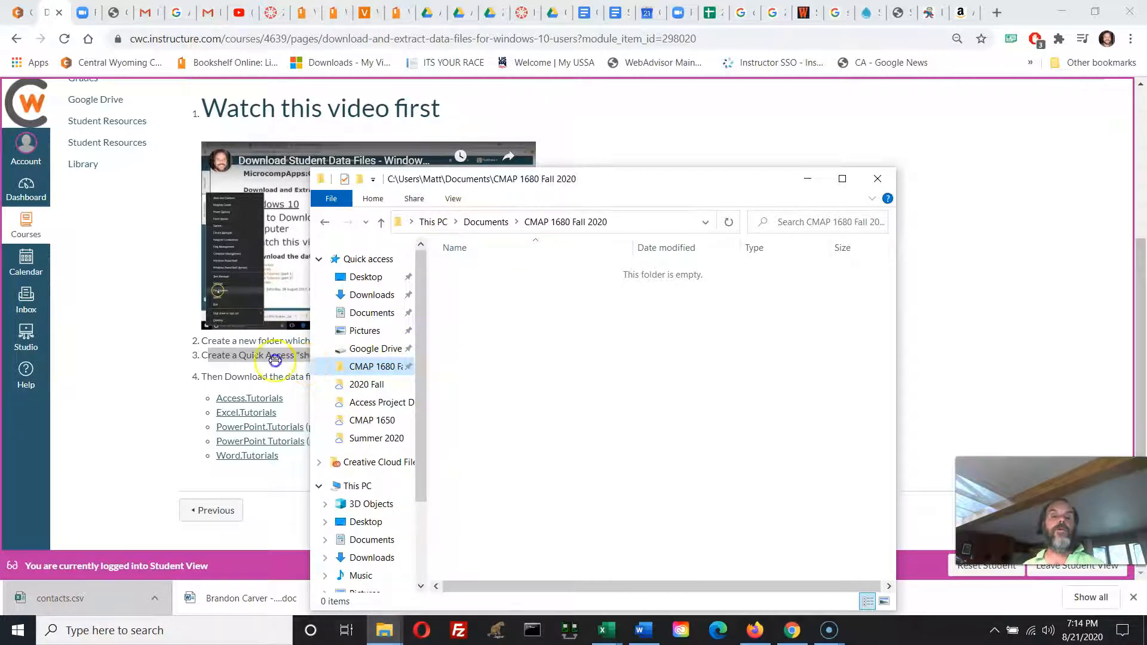
Widen the File Explorer window, check the class folder's Quick access entry, and close the window.
drag(307, 364, 219, 364)
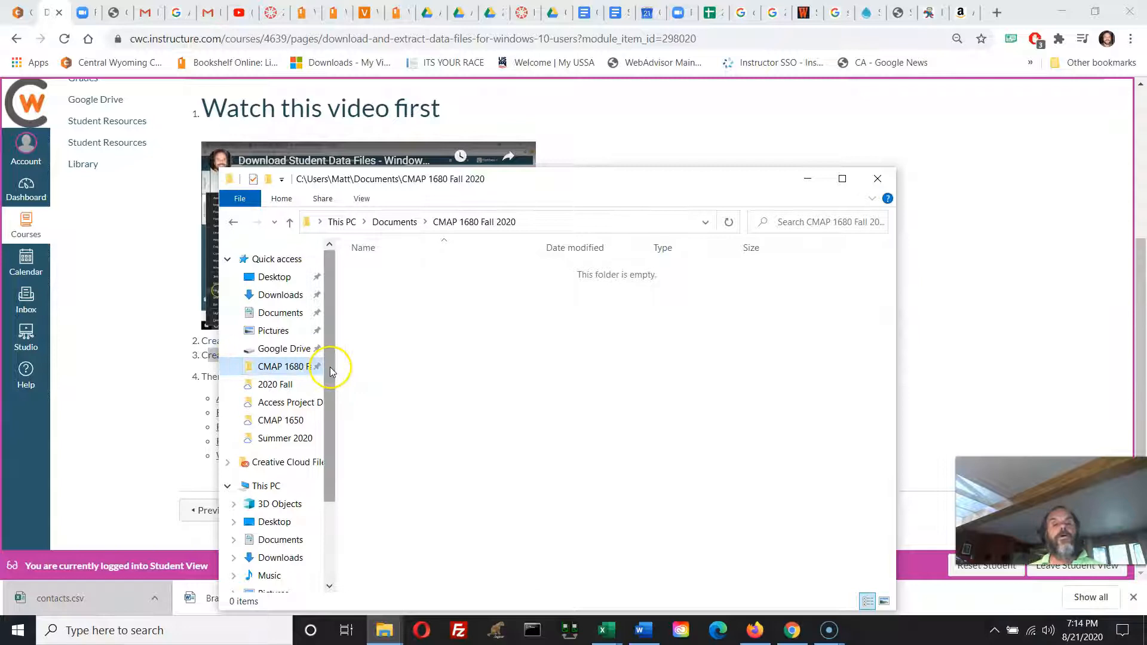
scroll(352, 369, down, 1)
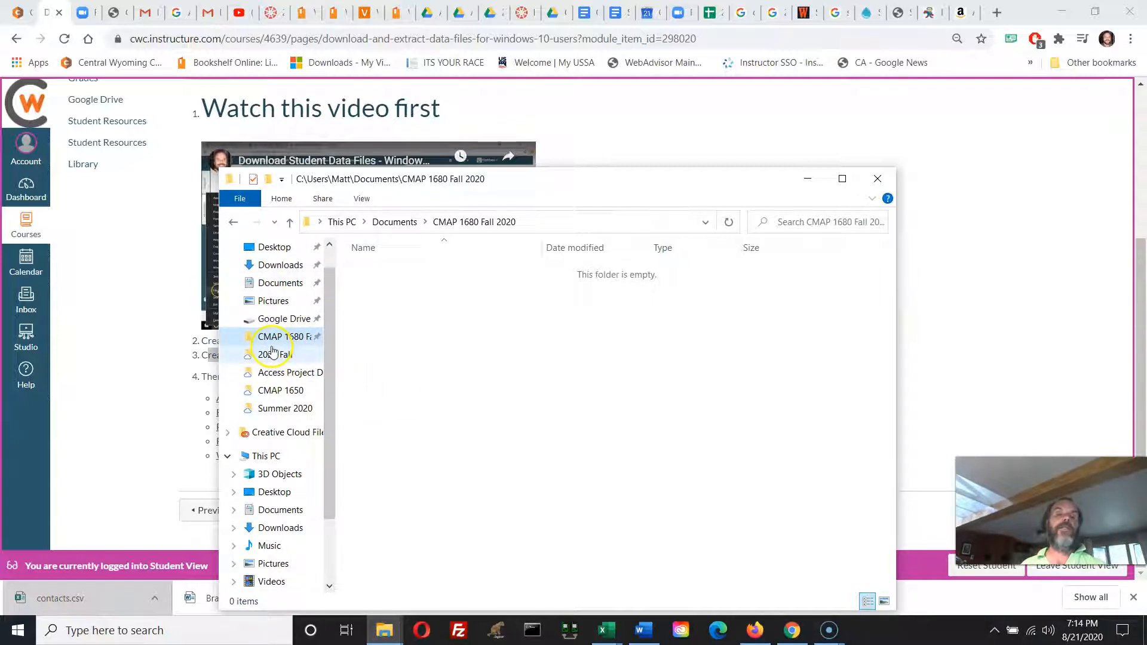
click(876, 179)
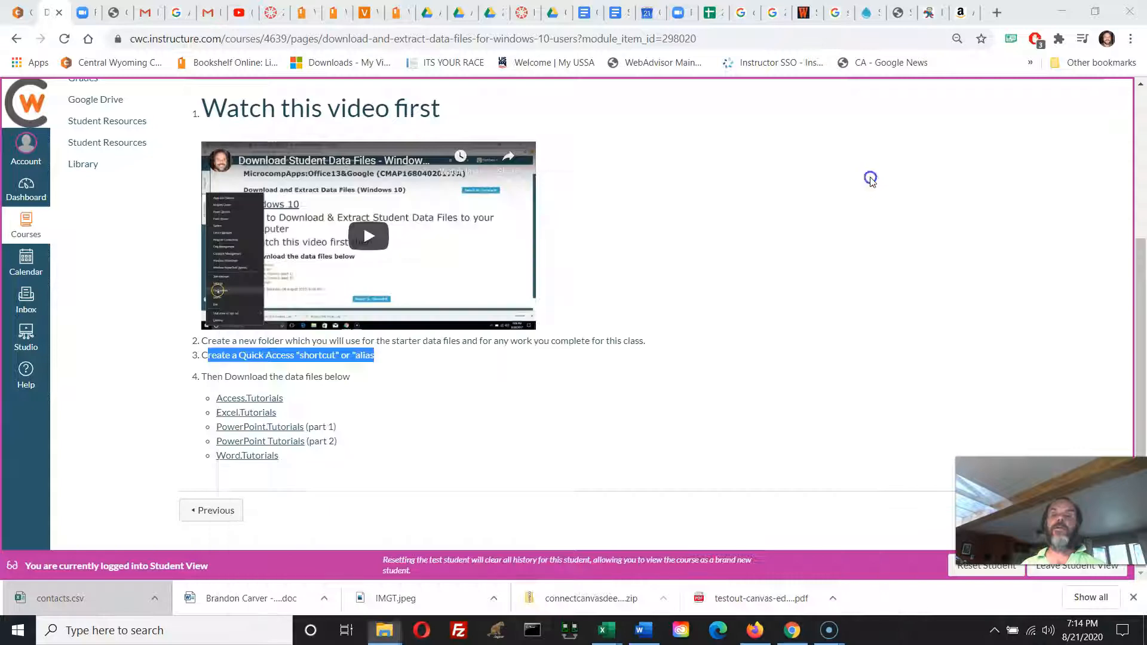
Switch to another File Explorer window and open the "CMAP 1680 Fall 2020" folder from Quick access.
click(384, 630)
click(428, 579)
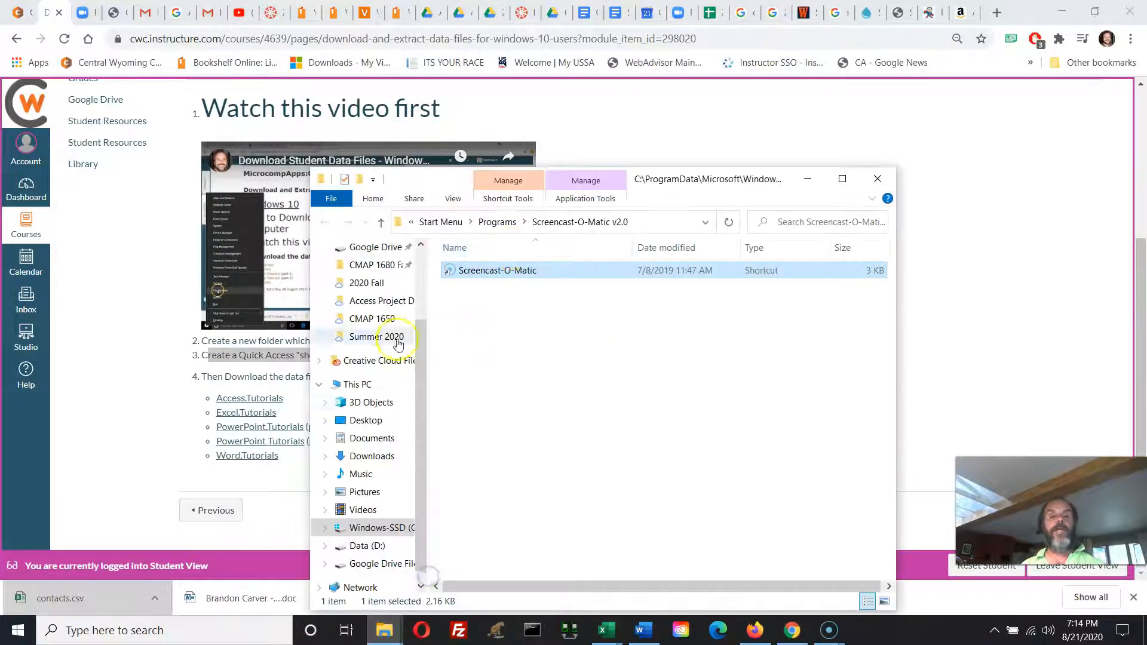
click(388, 265)
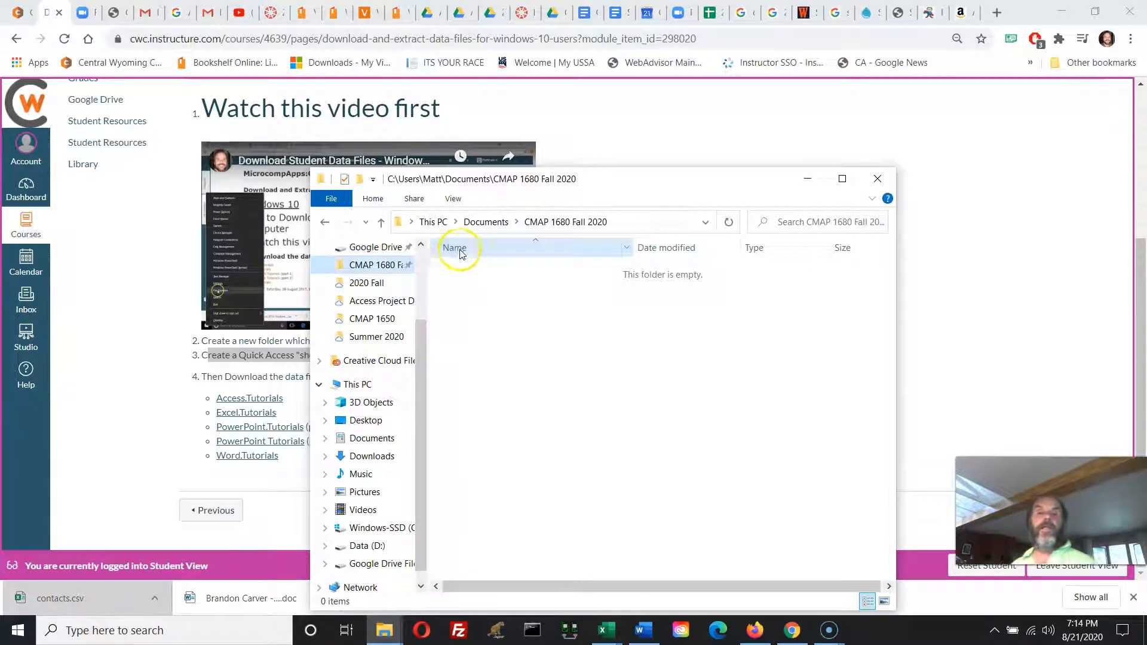
drag(425, 356, 435, 292)
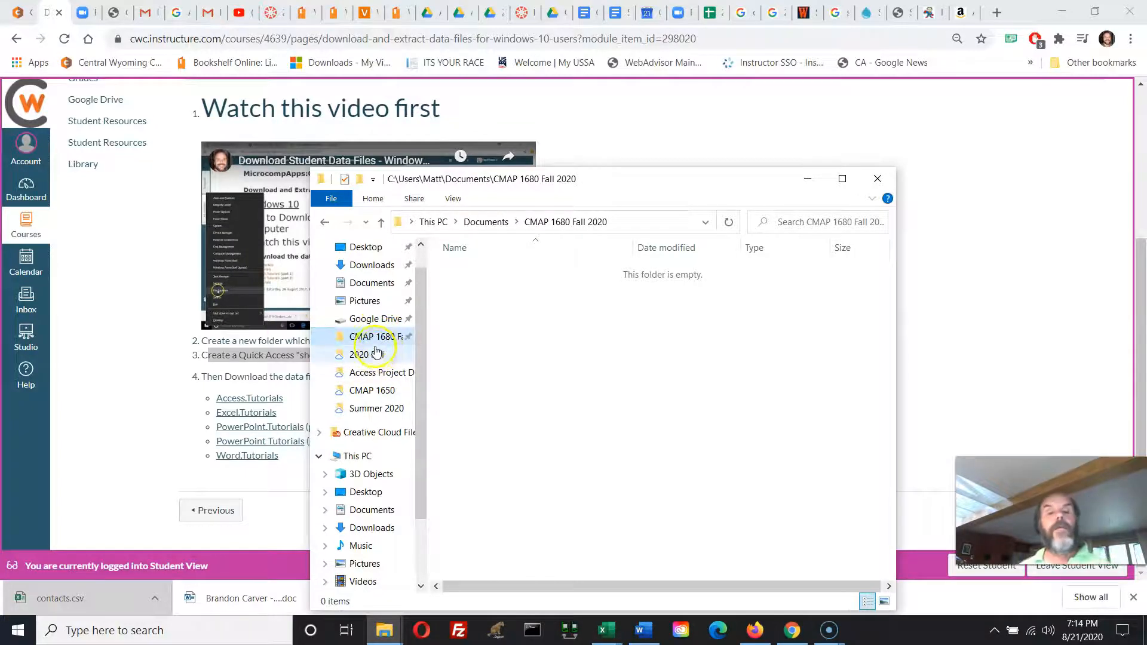
click(569, 371)
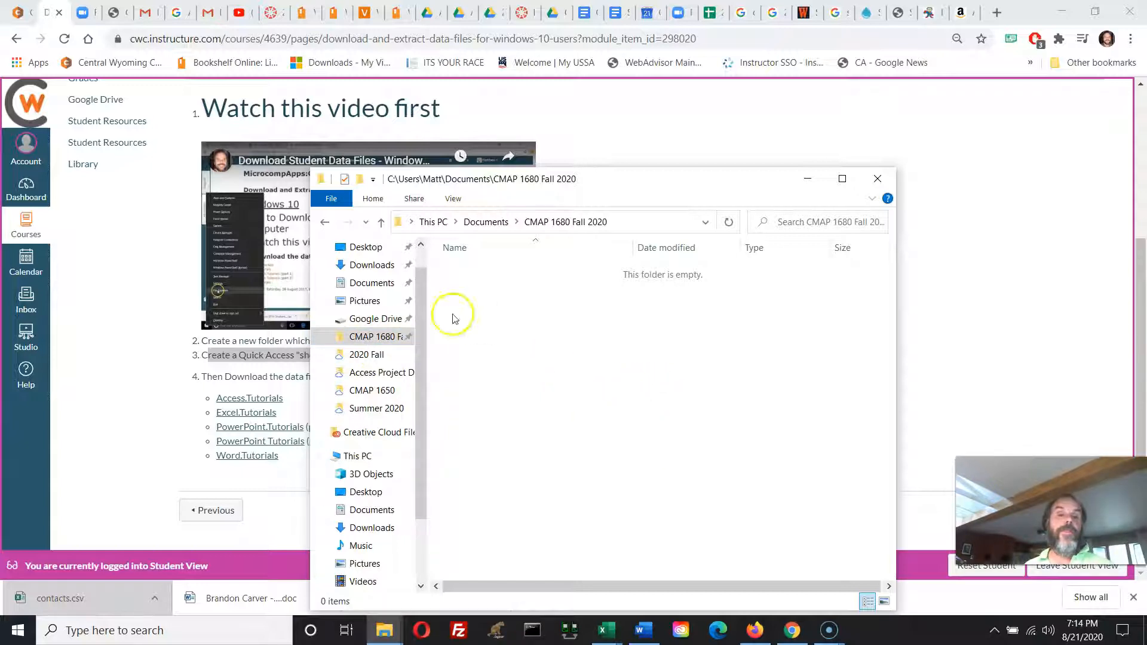
scroll(412, 275, up, 1)
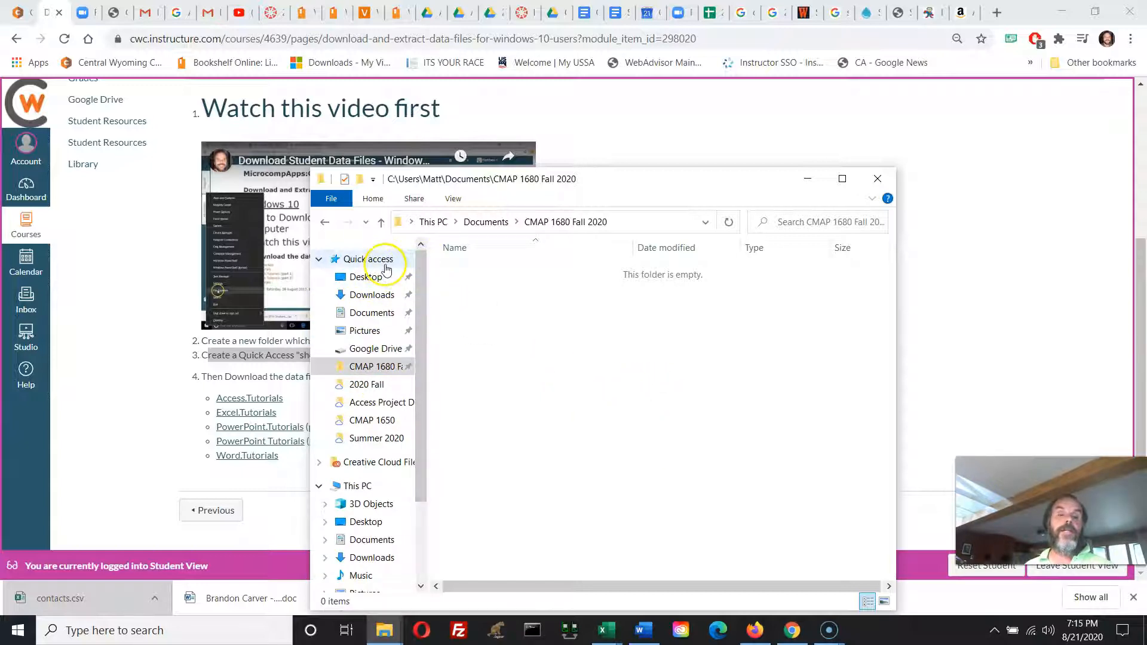
Return to the Canvas page in Chrome and review it from its title down to the data file download links.
click(65, 466)
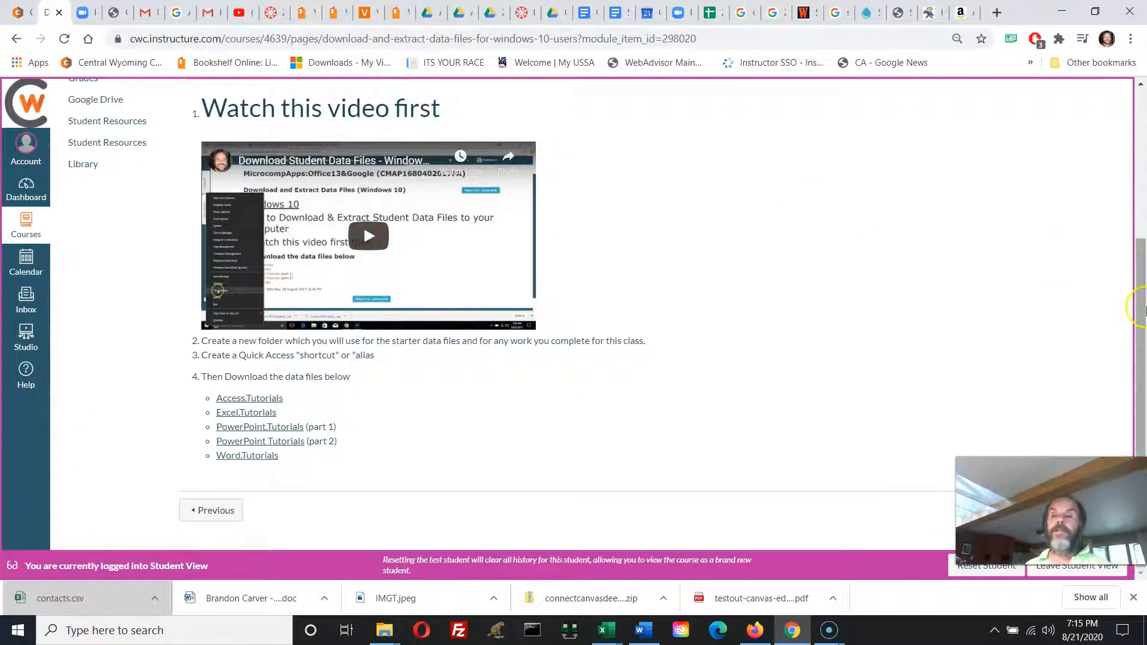
drag(1132, 303, 1137, 66)
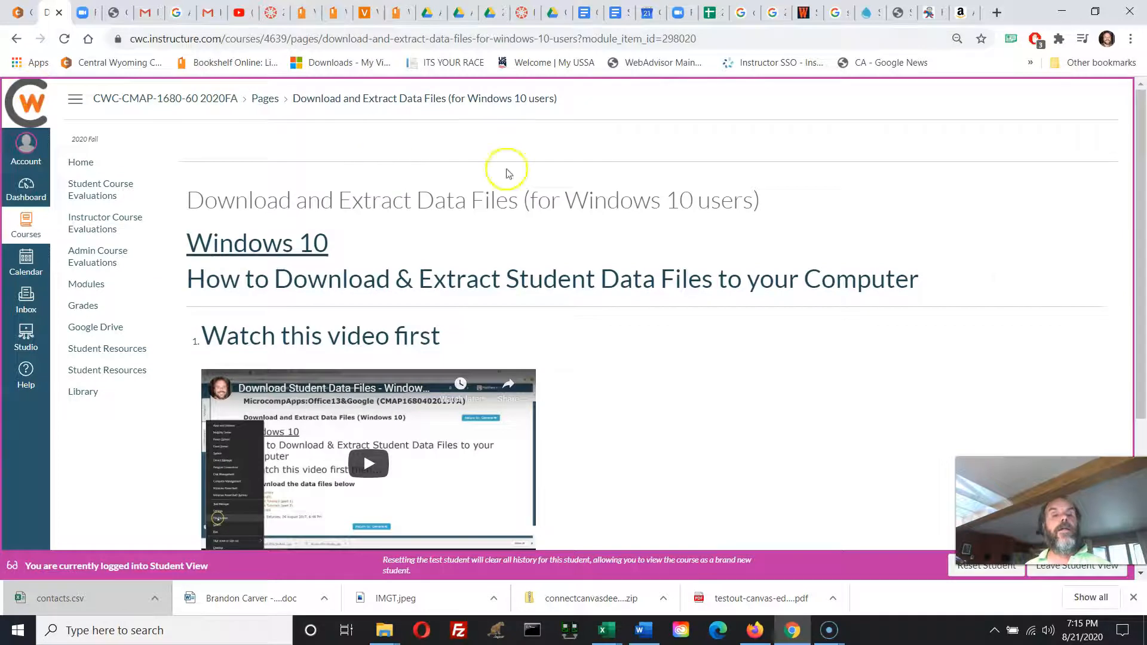
click(1142, 438)
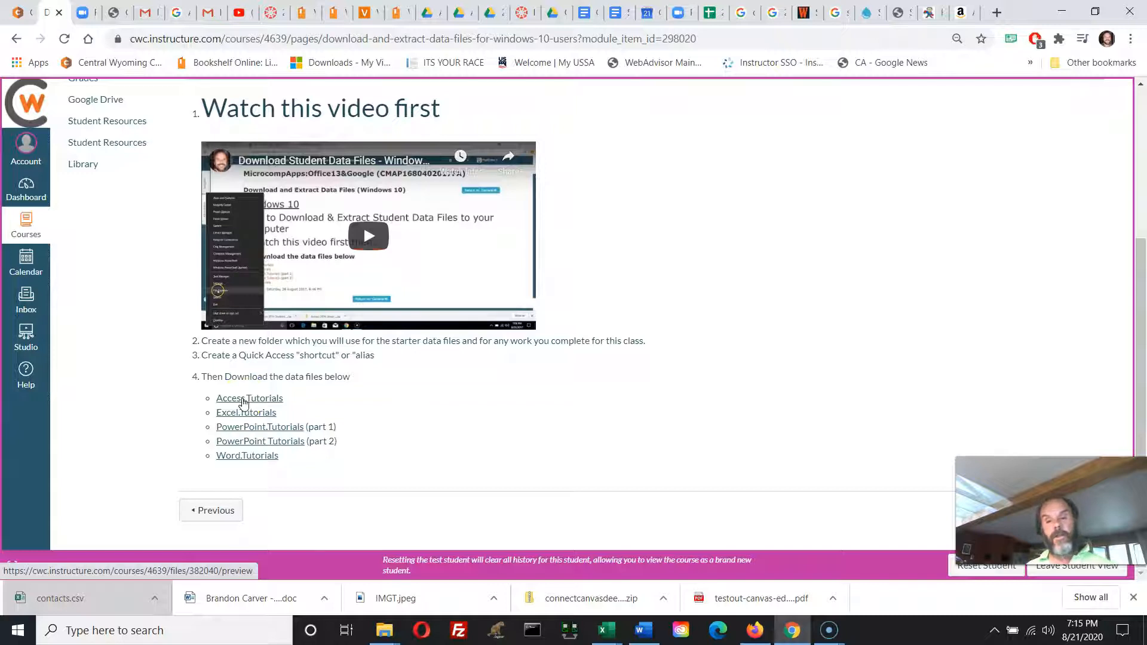
mouse_move(794, 635)
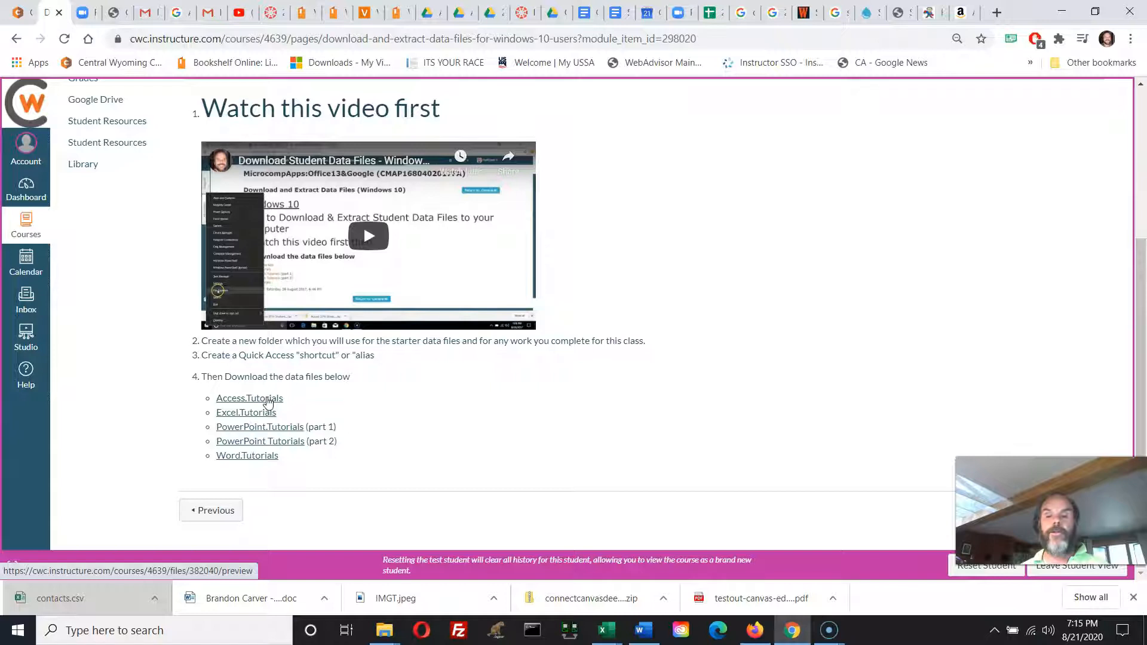
click(751, 637)
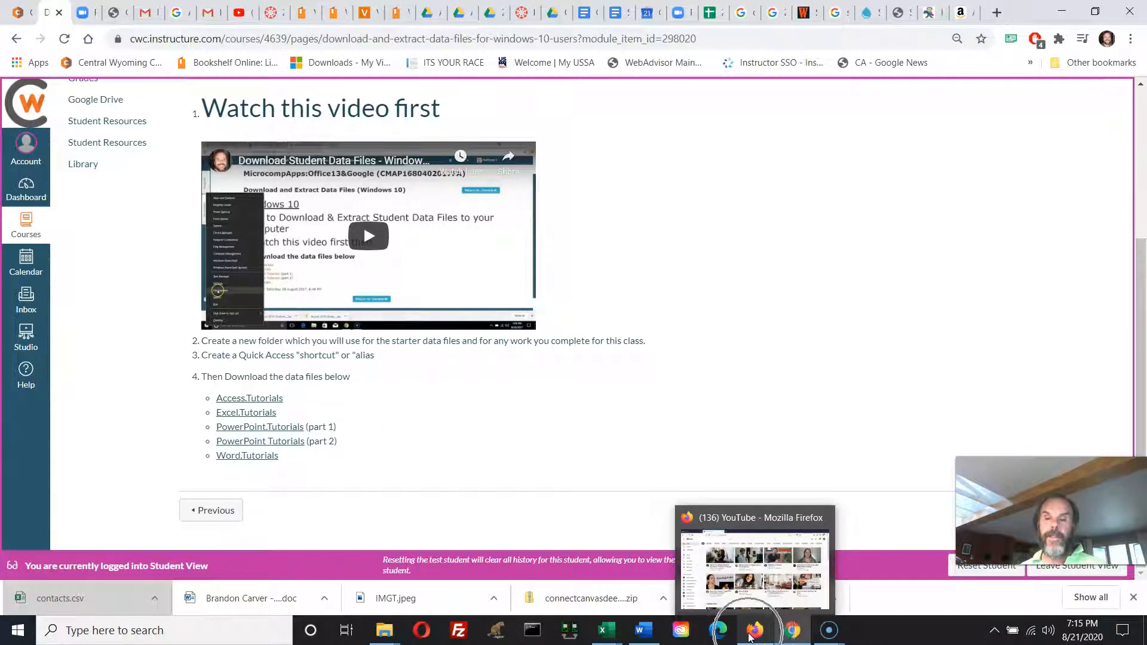
click(794, 633)
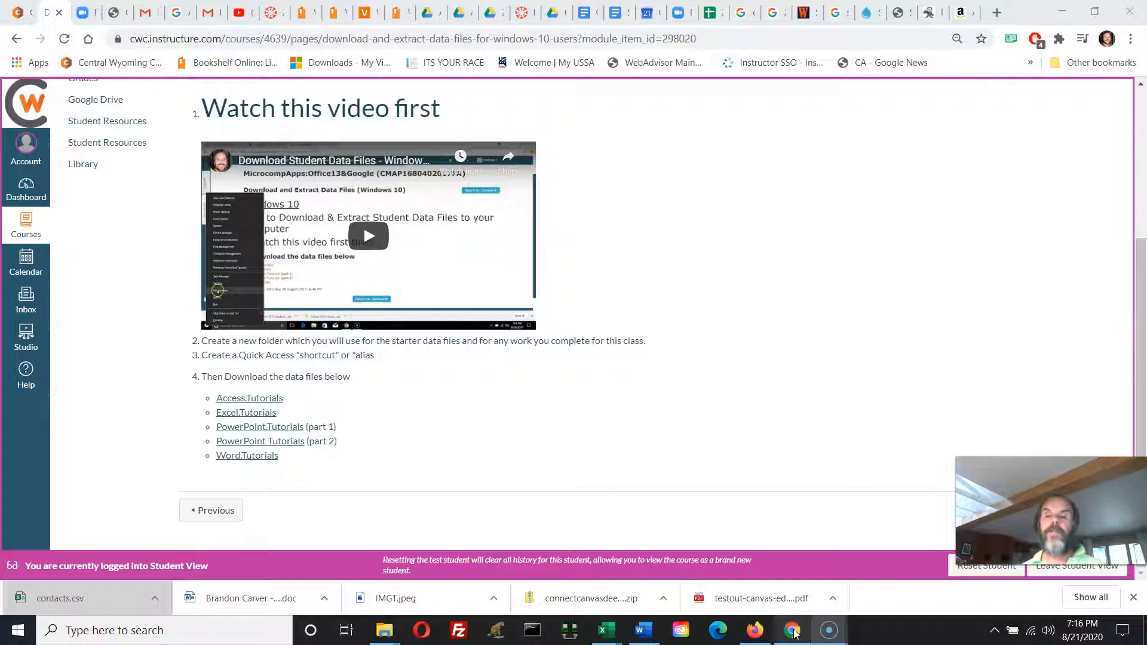
click(793, 633)
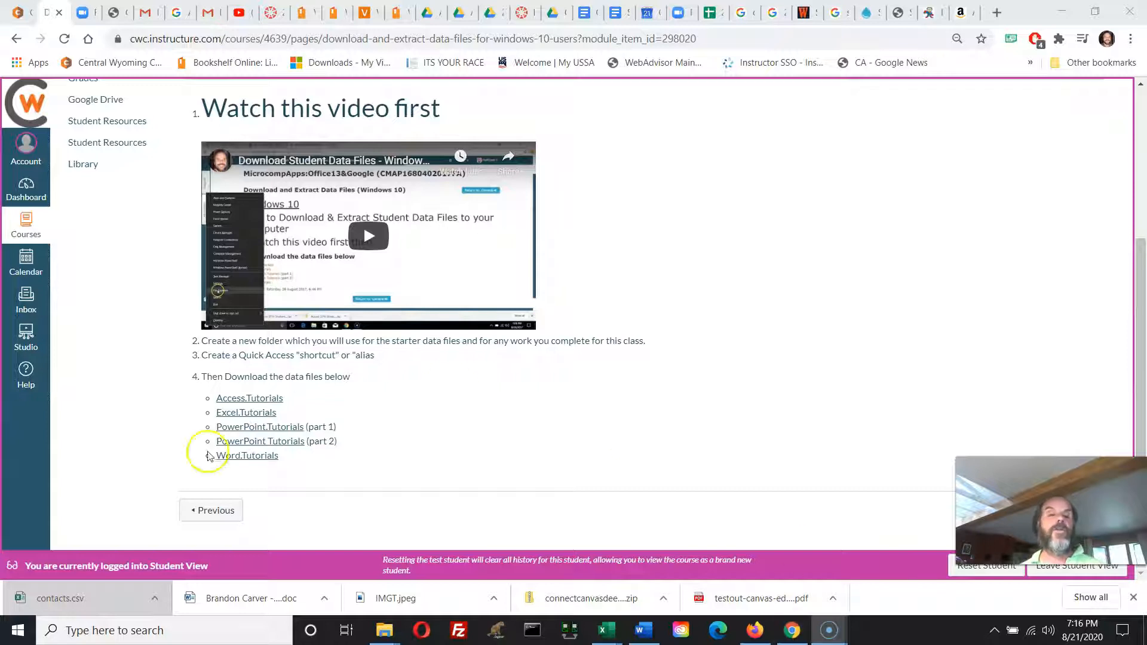
Save the Access.Tutorials link as "Access 2016 Student Data Files.zip" in the "CMAP 1680 Fall 2020" folder from Quick access.
click(258, 403)
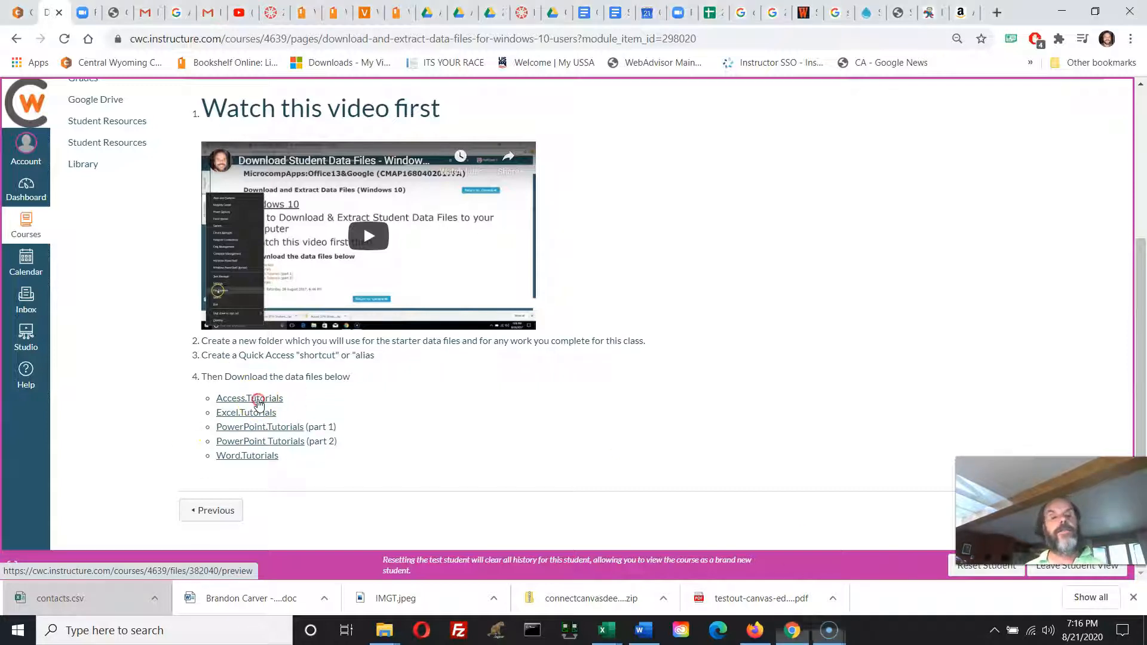
right_click(258, 402)
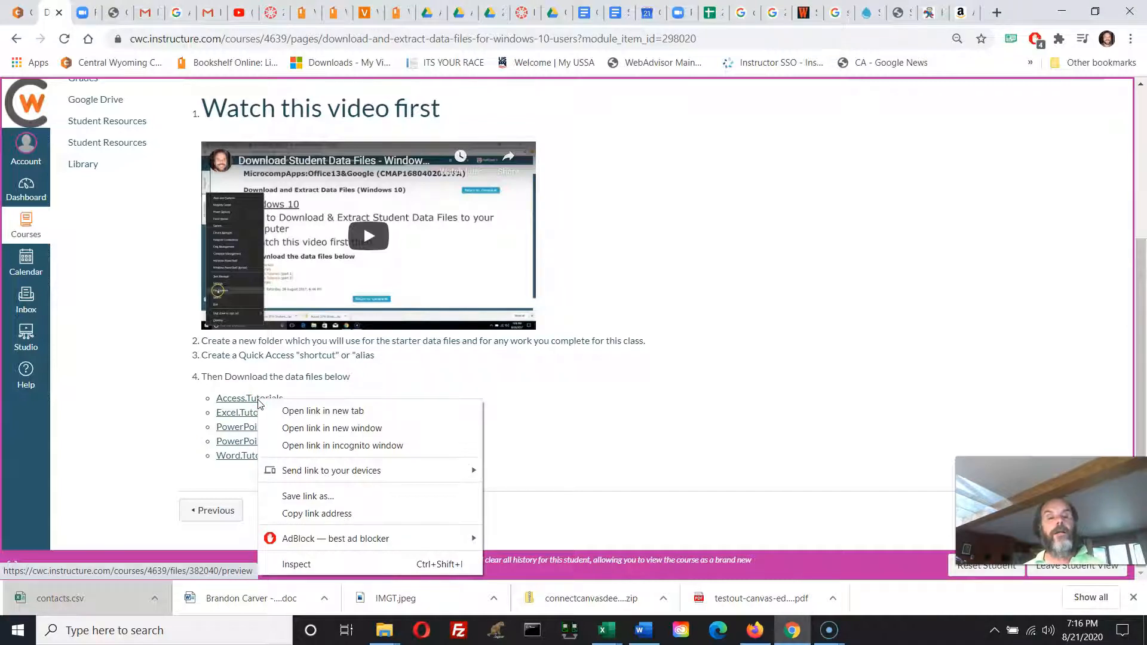
click(317, 502)
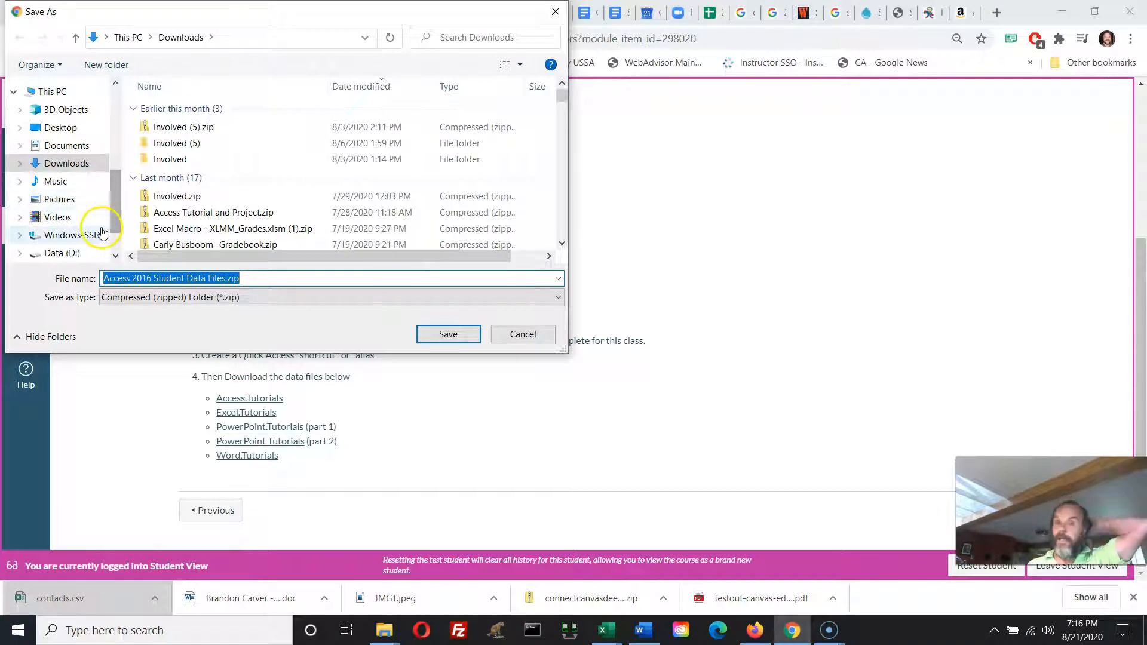
click(116, 95)
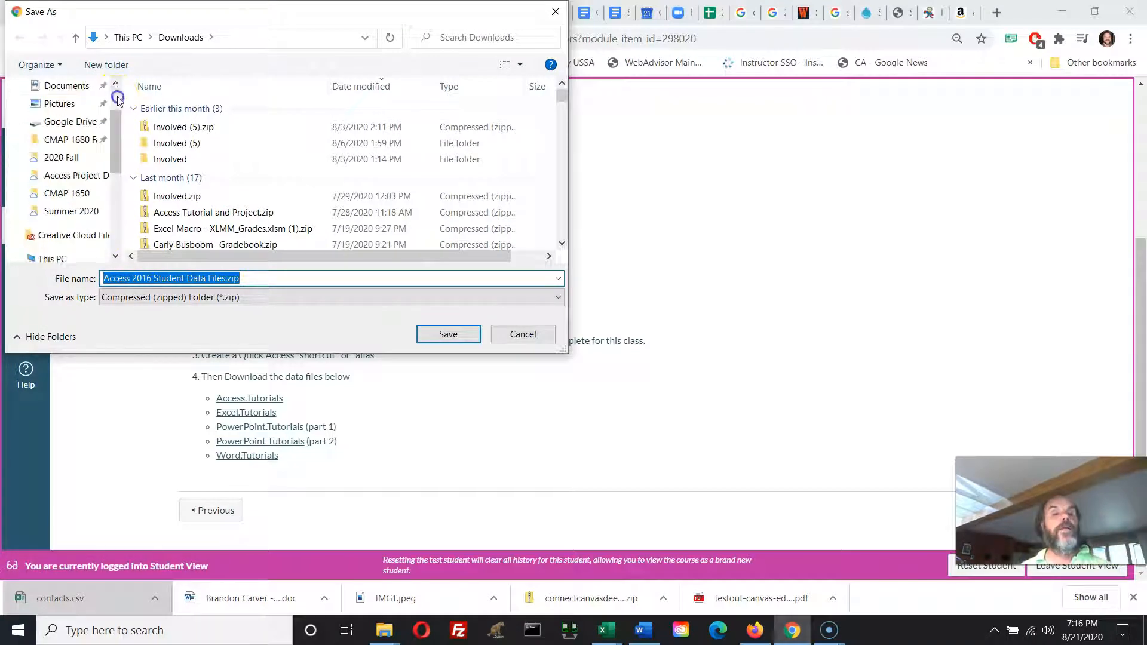
click(118, 98)
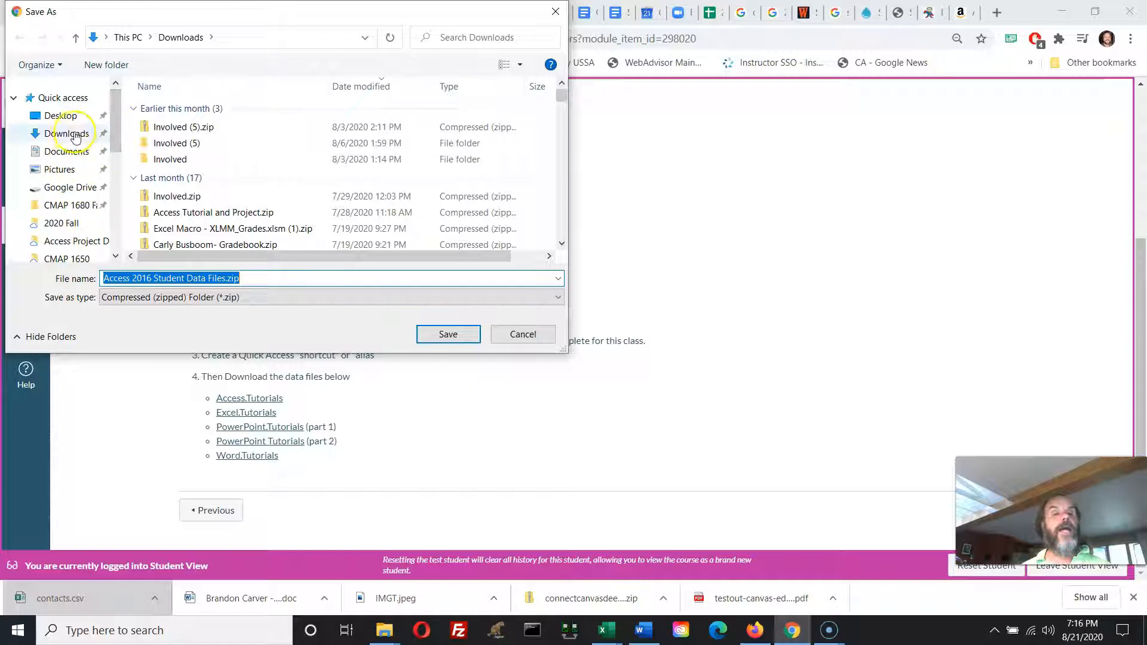
click(80, 206)
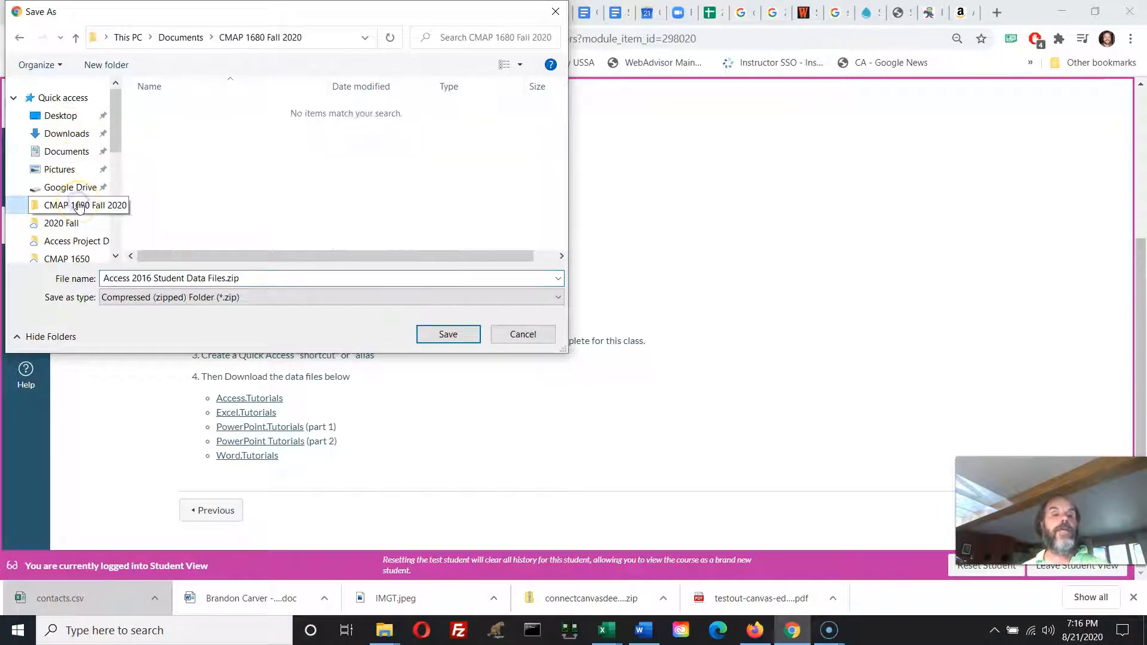
click(452, 336)
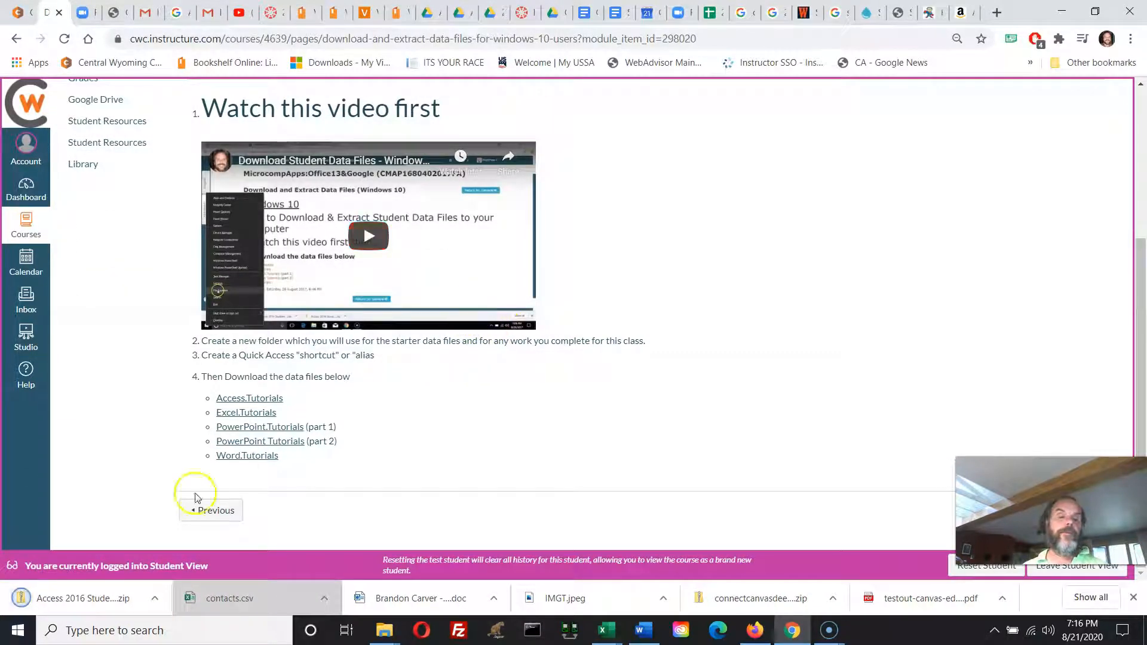
click(69, 607)
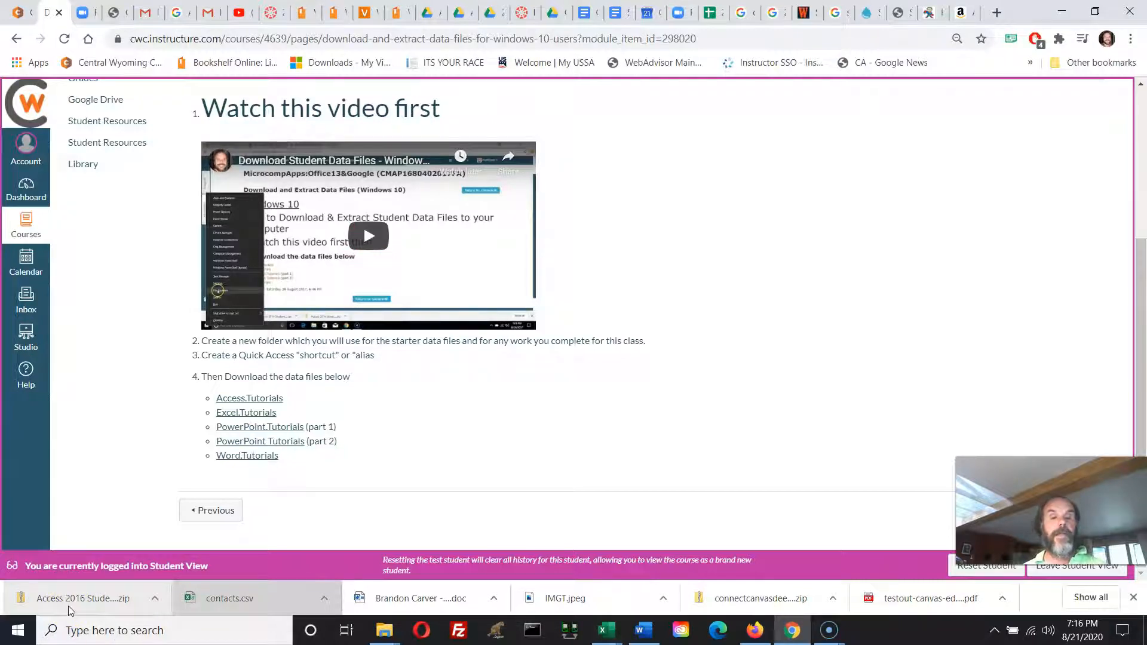
Save the Excel.Tutorials link as "Excel 2016 Student Data Files.zip" in the "CMAP 1680 Fall 2020" folder from Quick access.
right_click(233, 417)
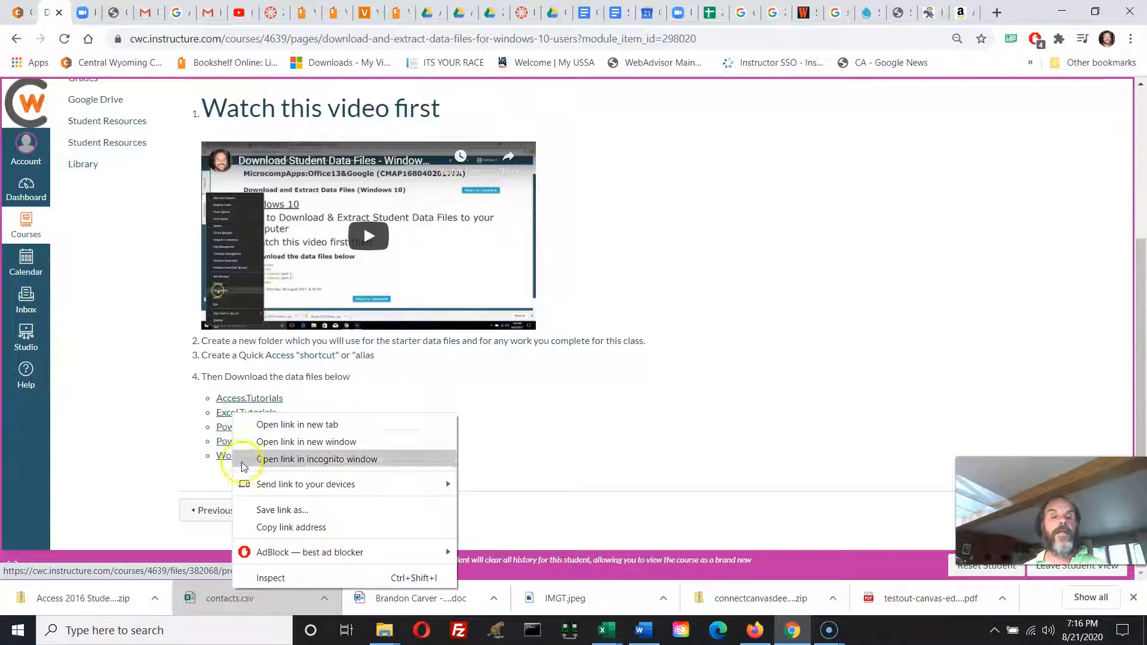
click(251, 511)
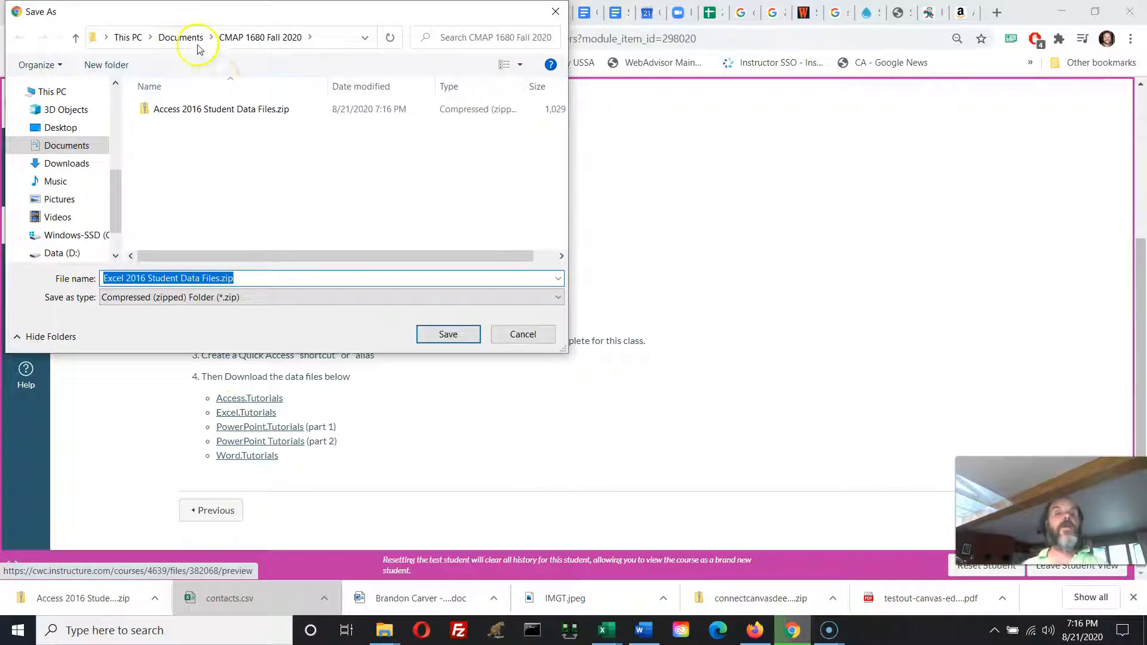
key(ctrl)
key(ctrl)
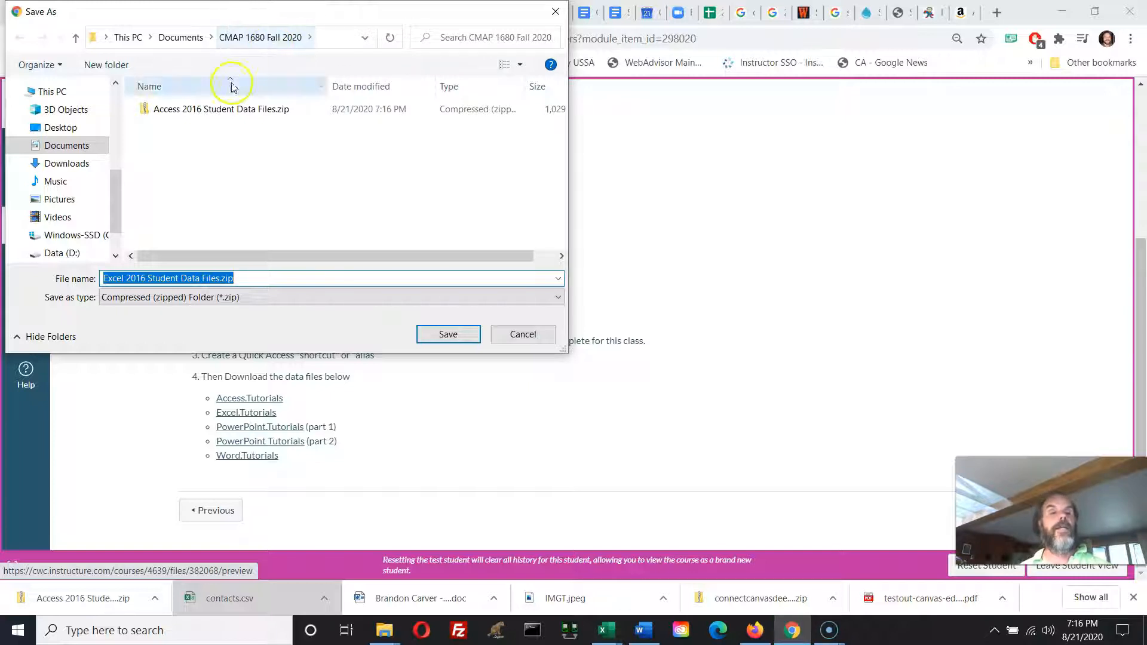
click(118, 93)
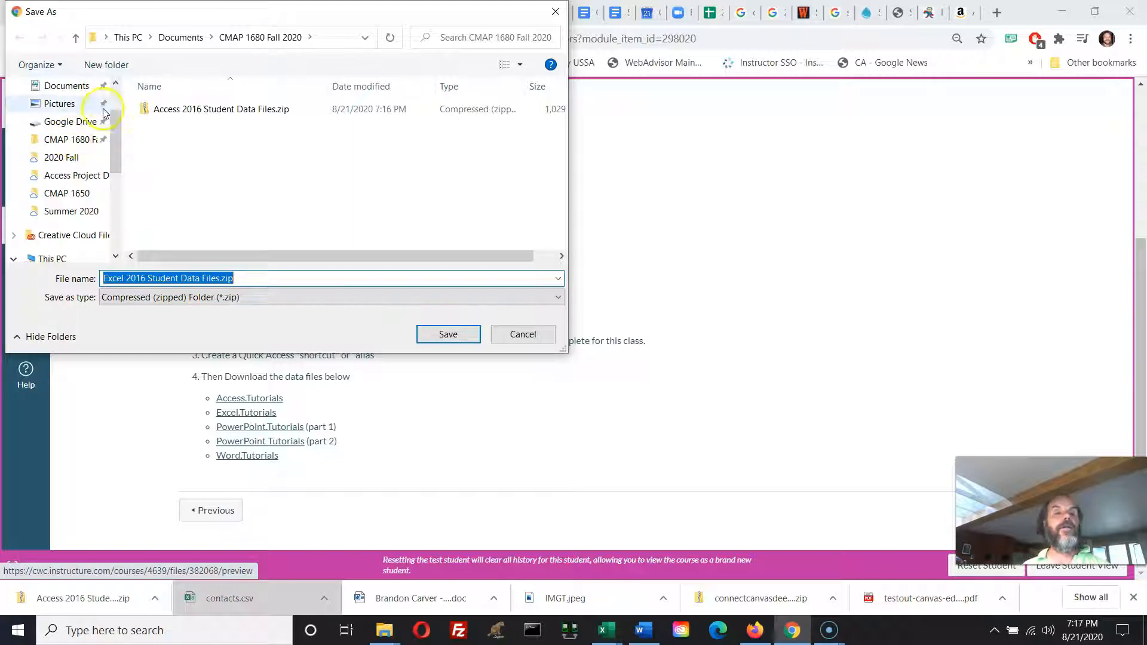
click(115, 84)
click(49, 208)
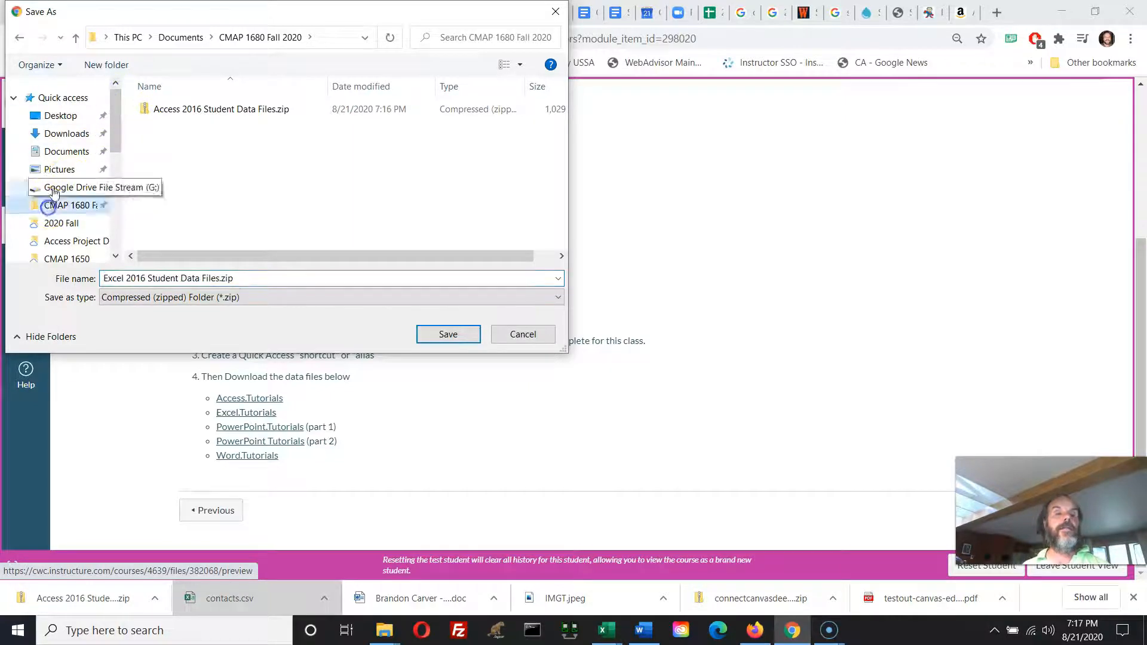
click(448, 334)
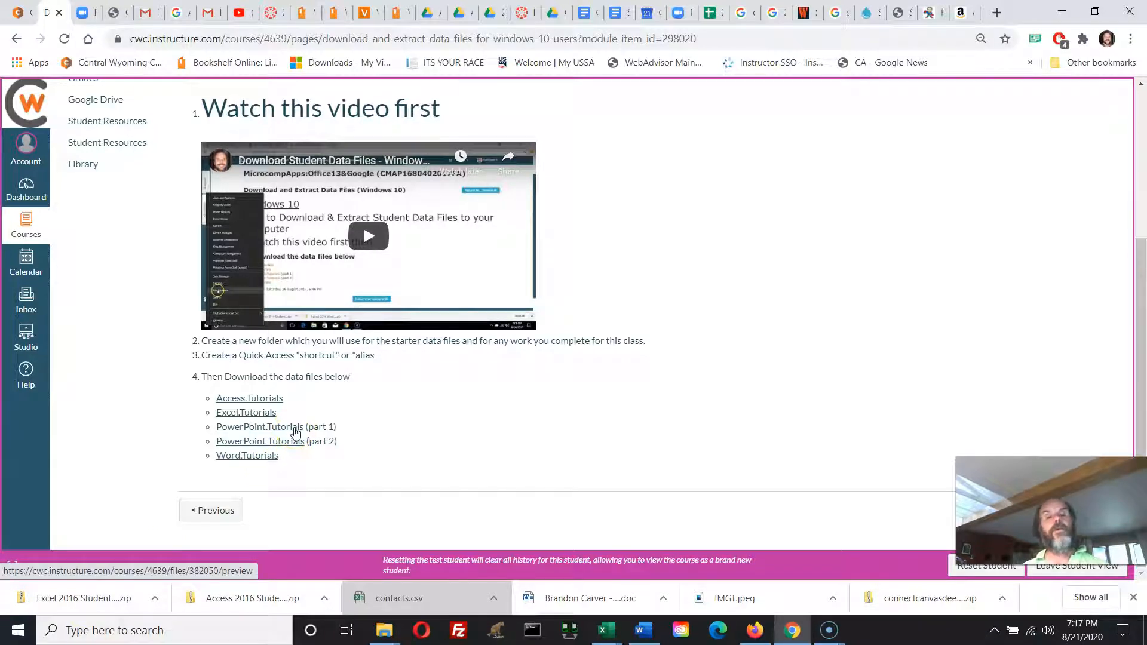
Save the PowerPoint tutorial data files, part 1 and part 2, as zip files in the "CMAP 1680 Fall 2020" folder.
right_click(295, 432)
click(332, 531)
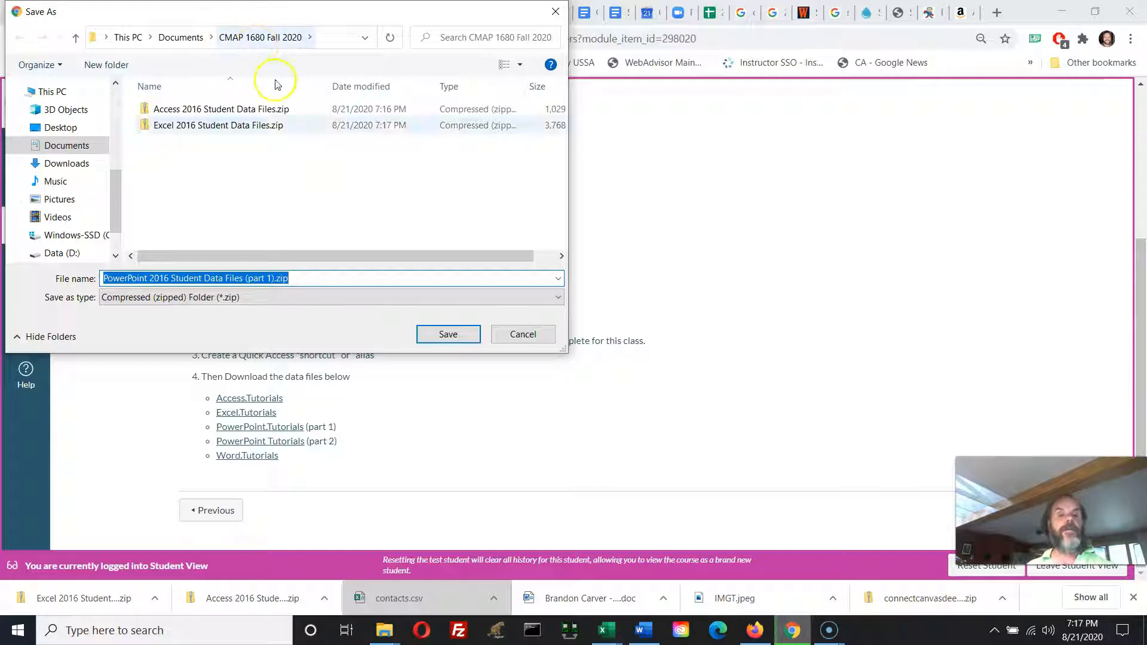
click(443, 339)
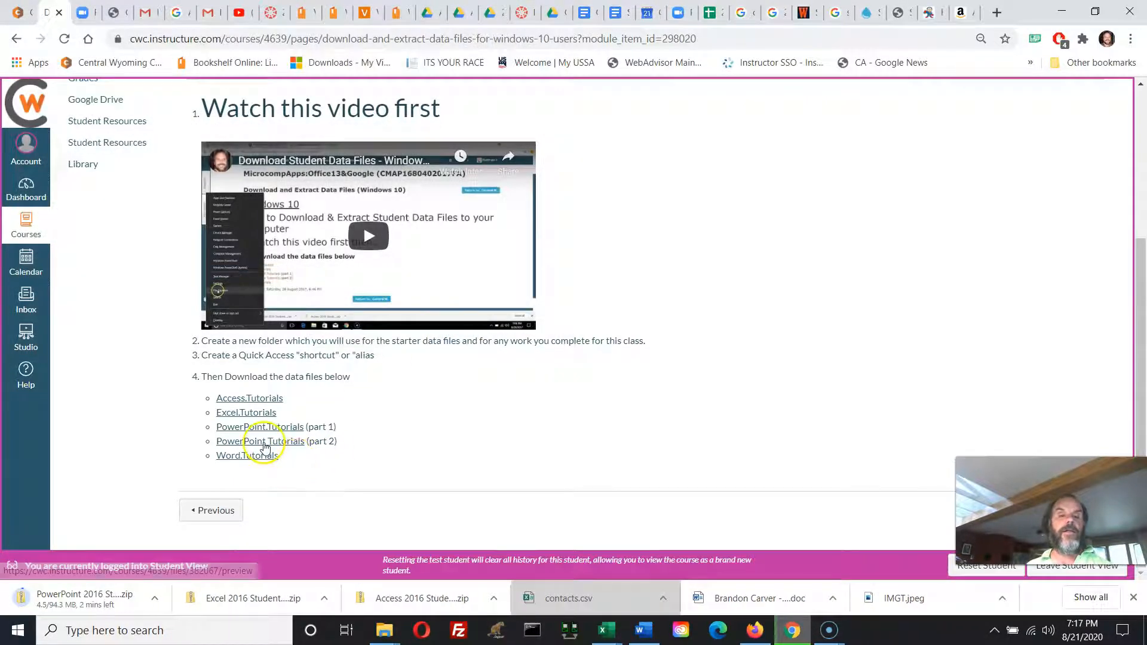
right_click(265, 447)
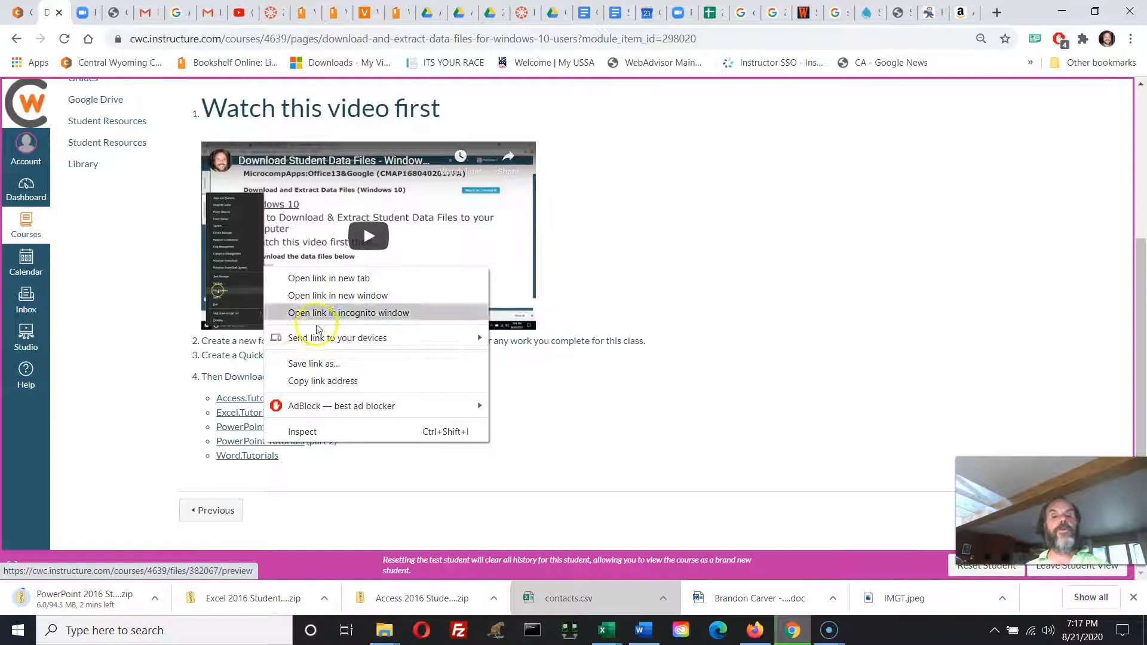
click(307, 364)
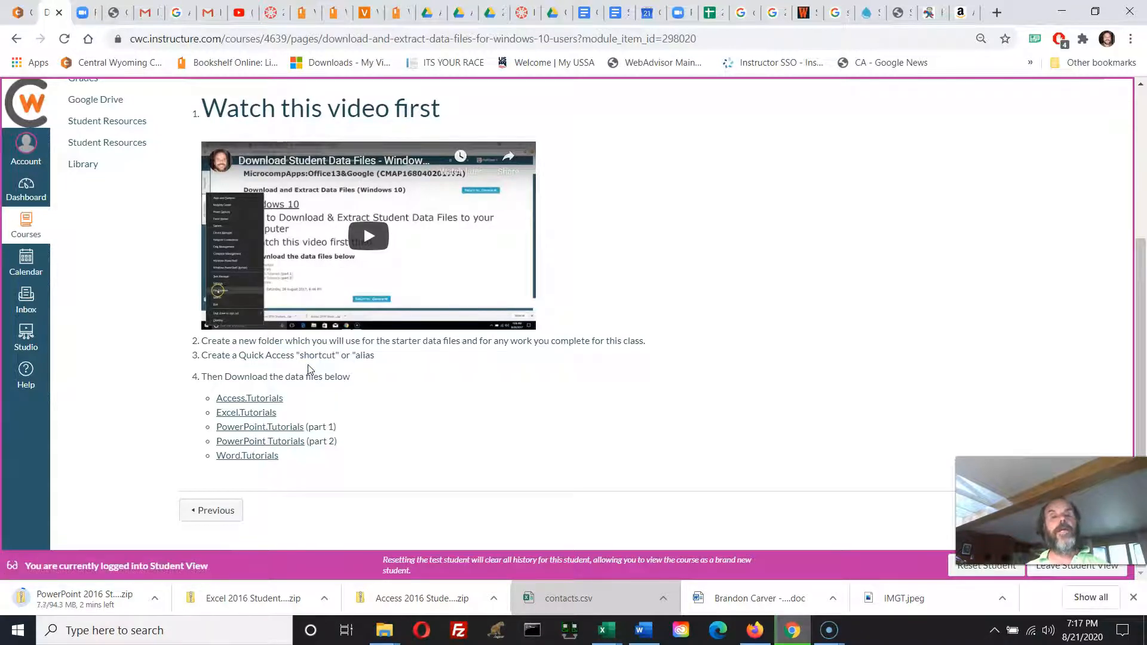
click(449, 335)
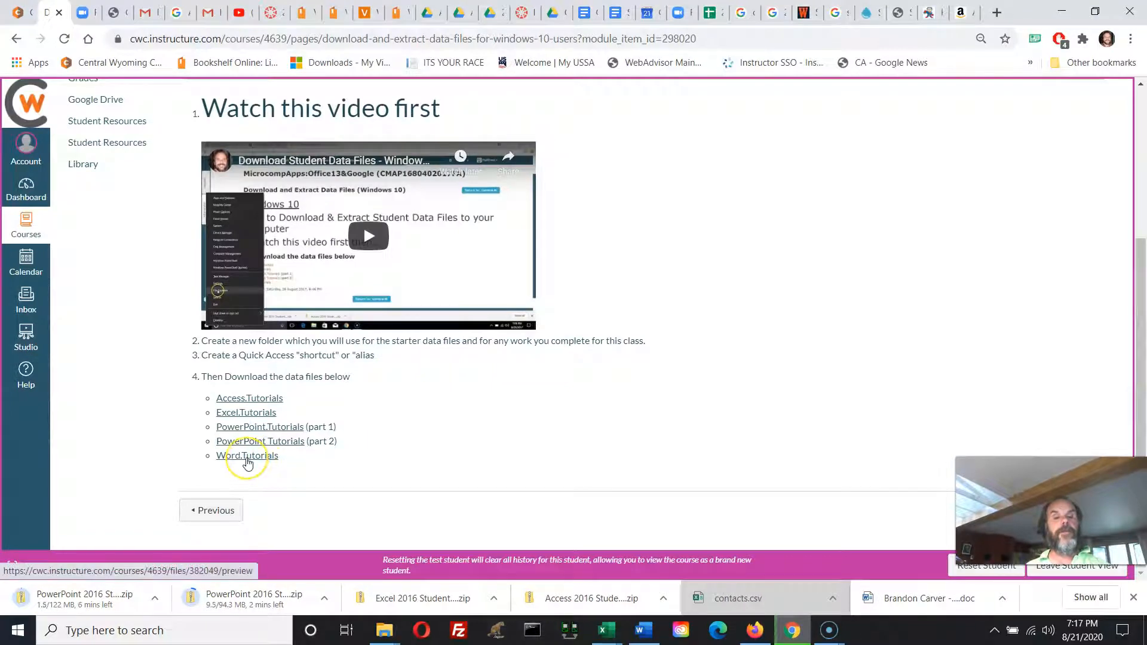
Save the Word.Tutorials link as "Word 2016 Student Data Files.zip" in the "CMAP 1680 Fall 2020" folder.
right_click(248, 463)
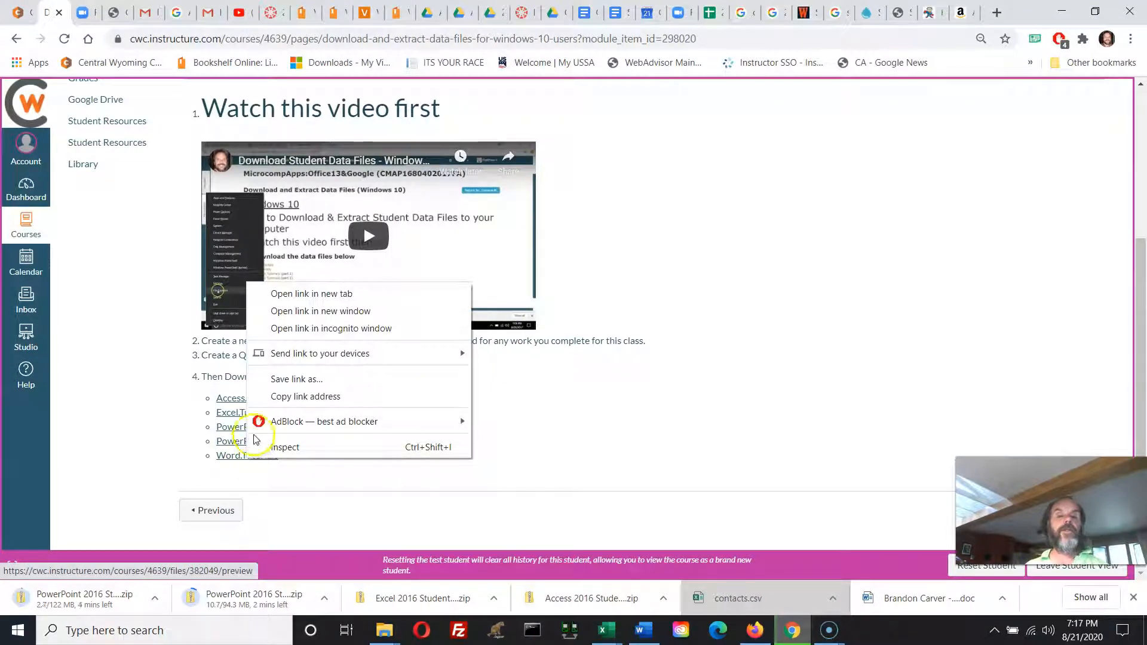
click(282, 380)
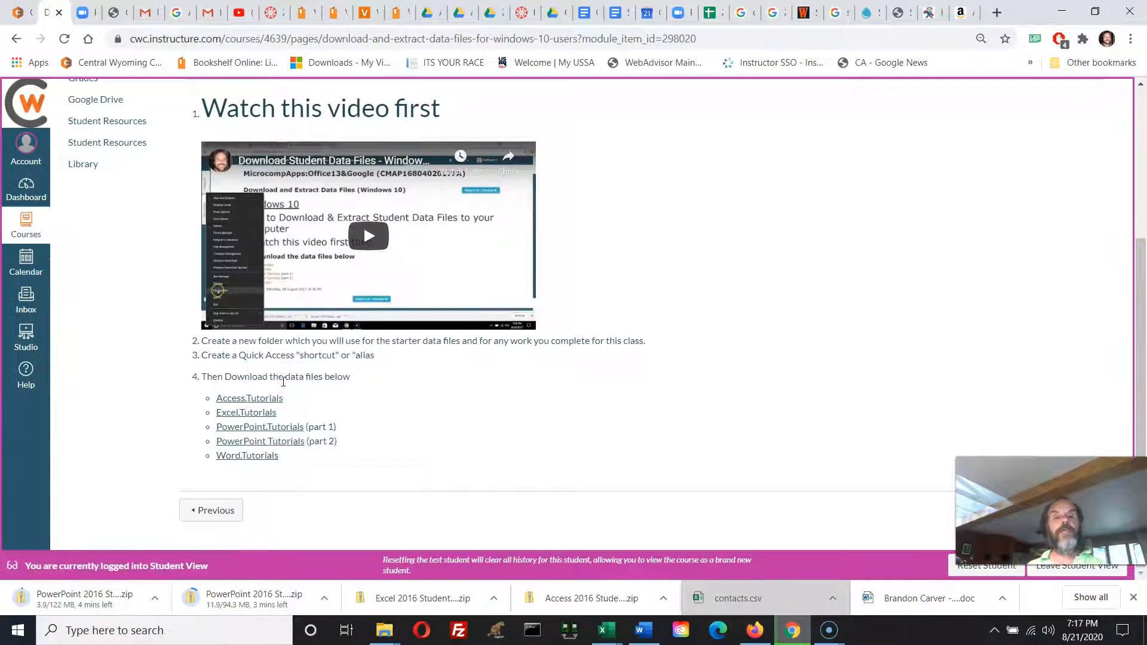
click(451, 337)
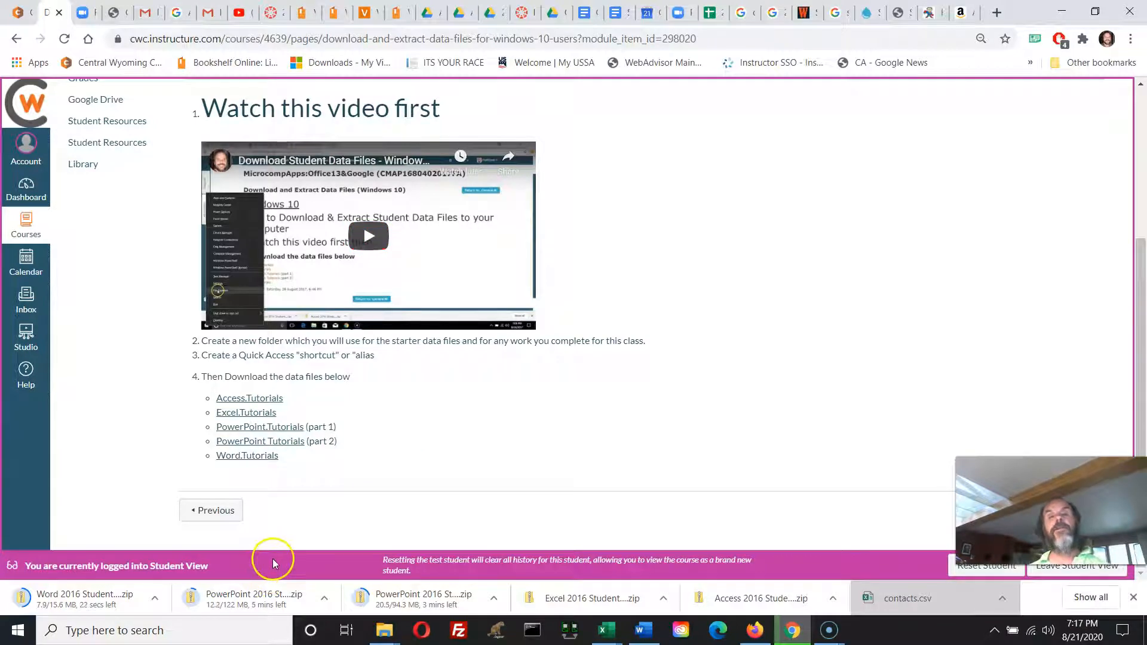
mouse_move(385, 638)
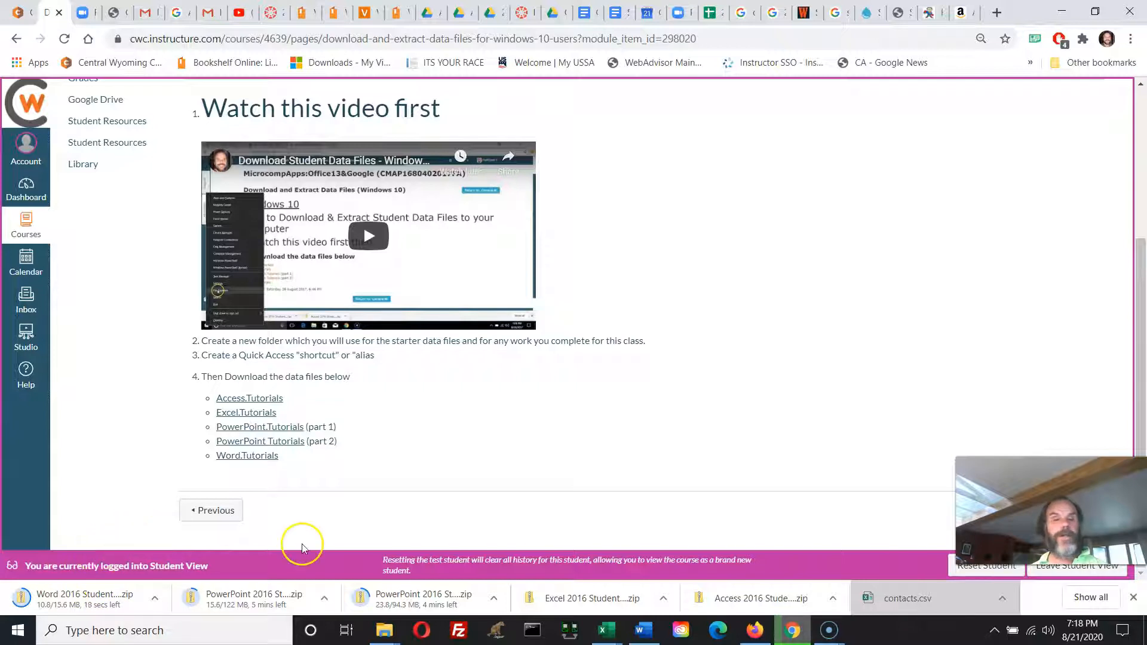
mouse_move(828, 635)
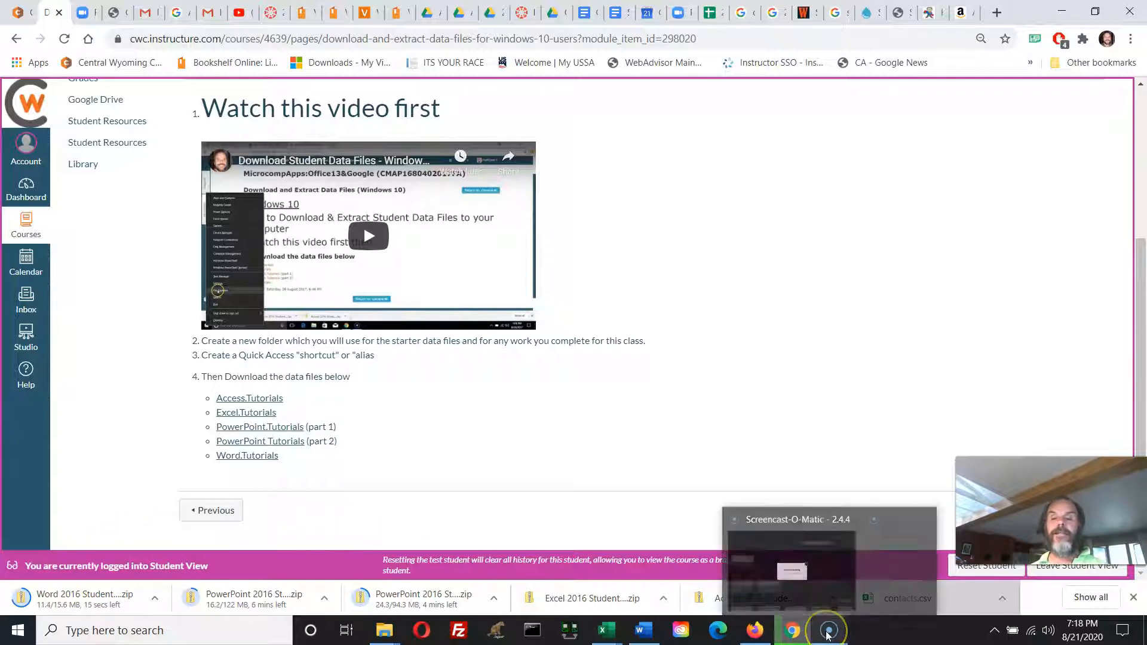
click(825, 594)
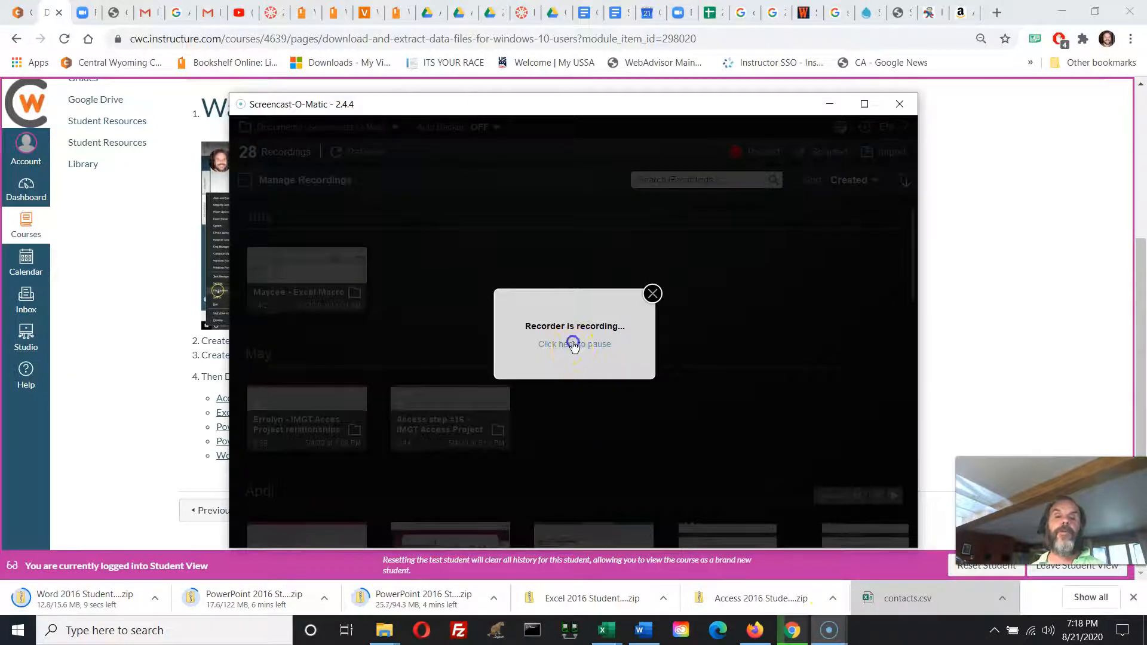
click(573, 345)
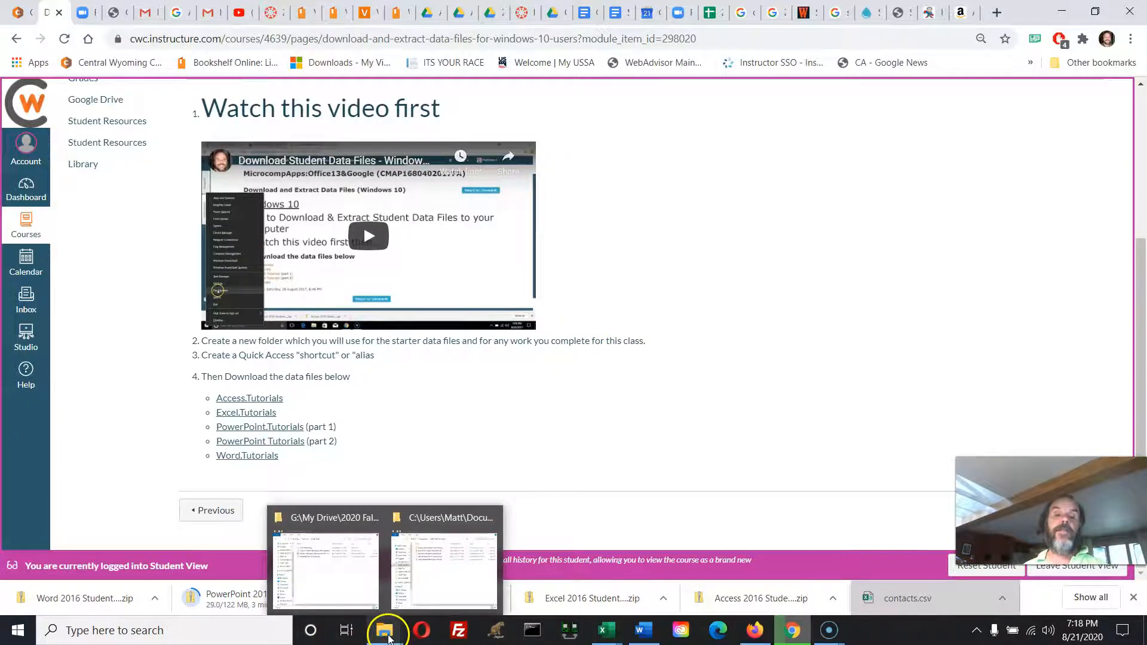
Switch to File Explorer, show the "CMAP 1680 Fall 2020" folder in a maximized window and widen its Type column.
click(431, 572)
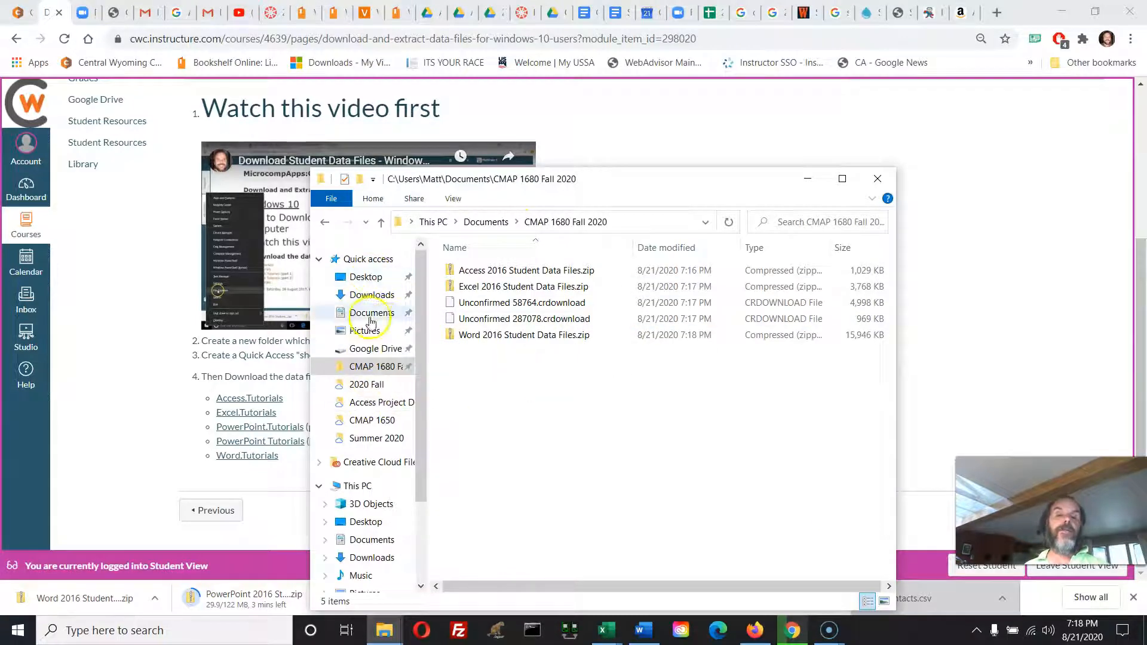
click(374, 367)
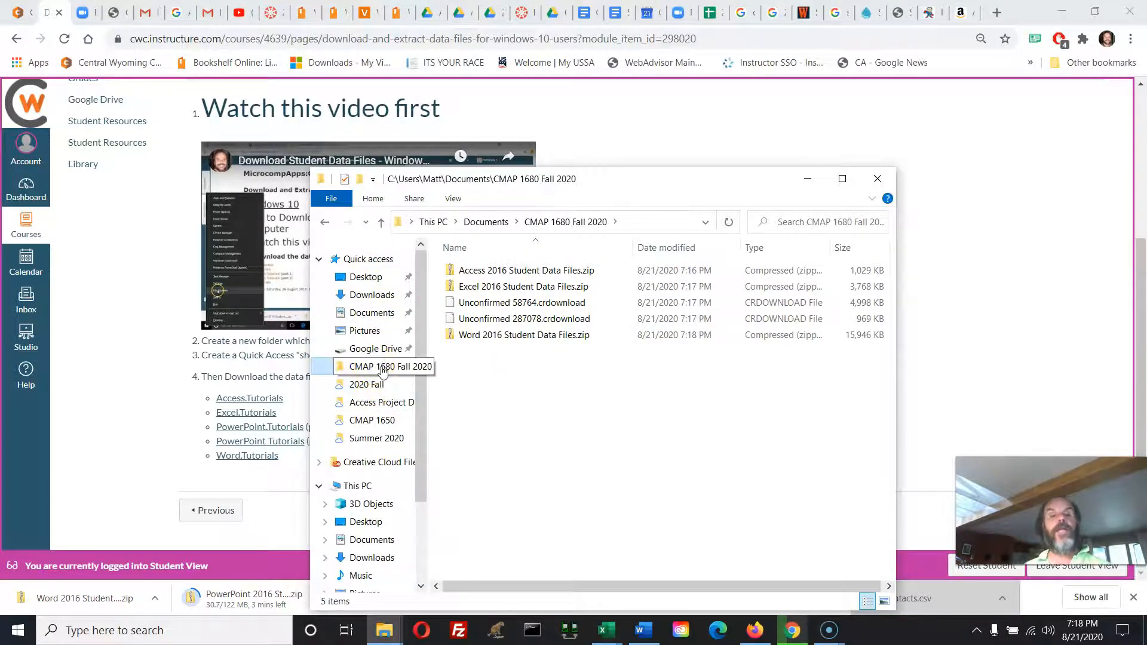
click(379, 375)
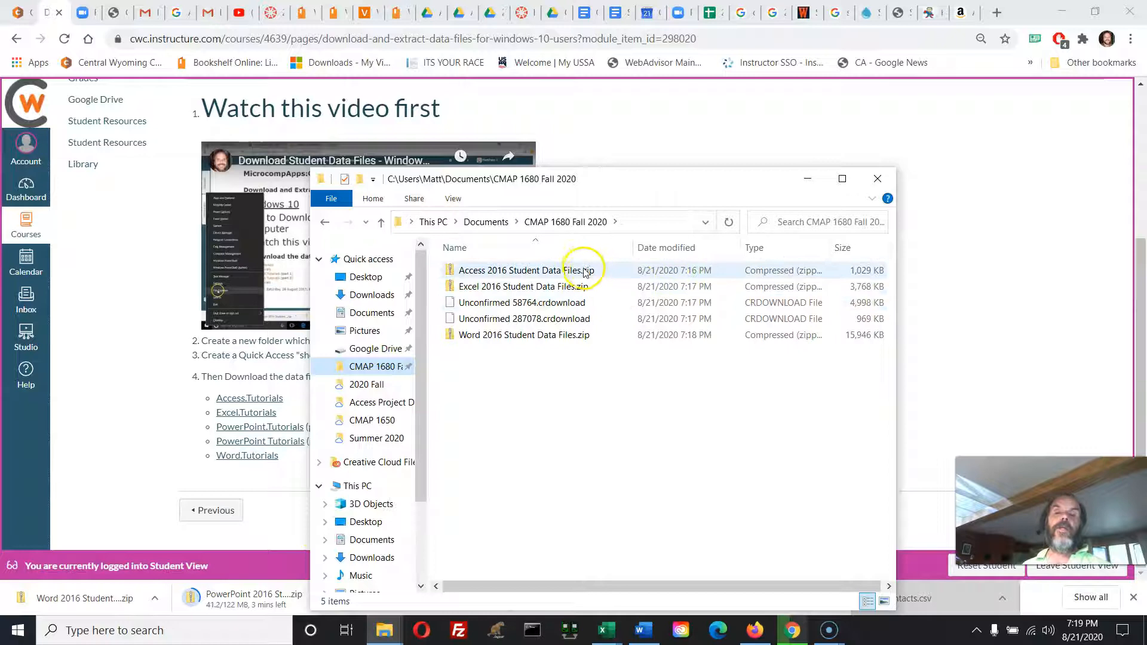
click(853, 182)
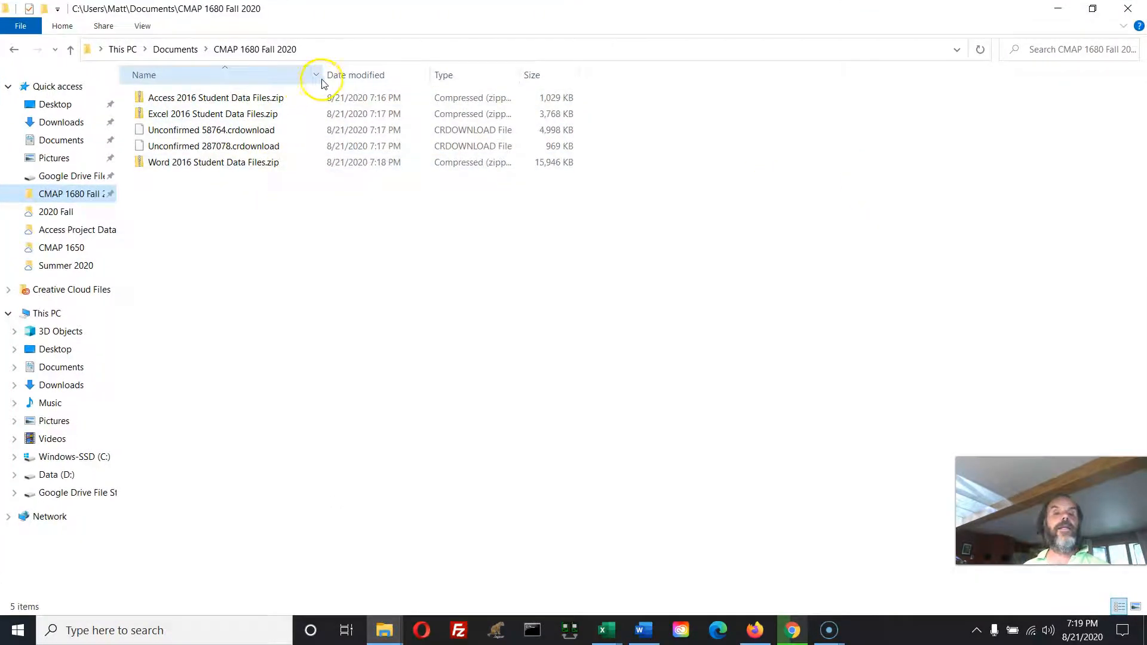
click(280, 114)
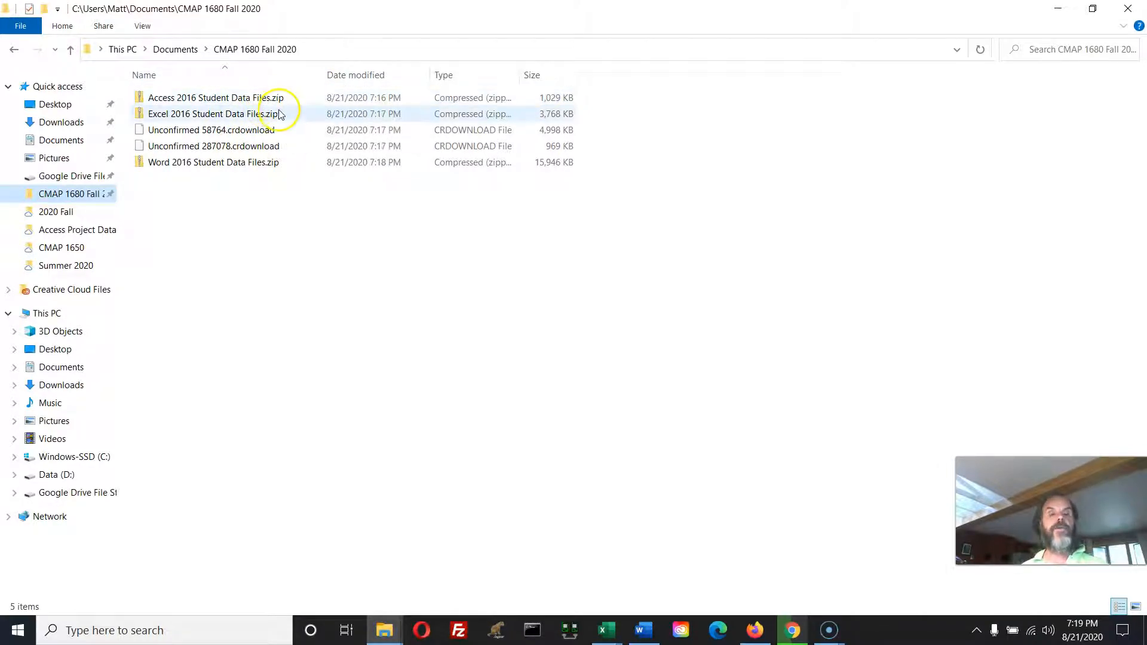
drag(520, 76, 653, 74)
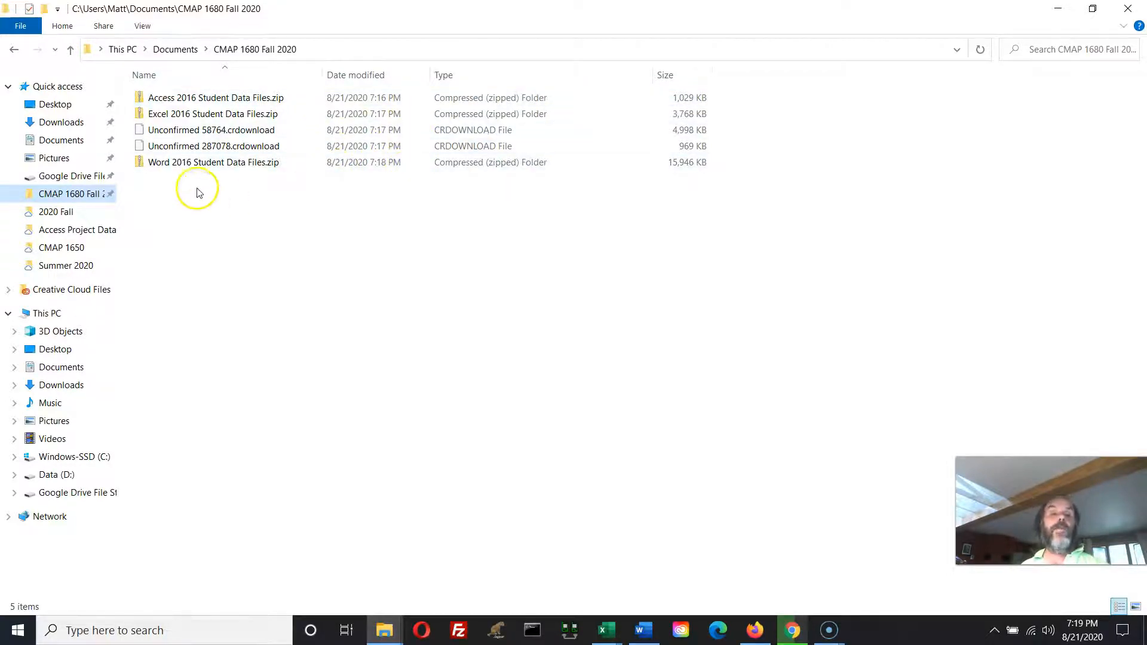
Extract "Access 2016 Student Data Files.zip" directly into the "CMAP 1680 Fall 2020" folder chosen from Quick access.
click(144, 102)
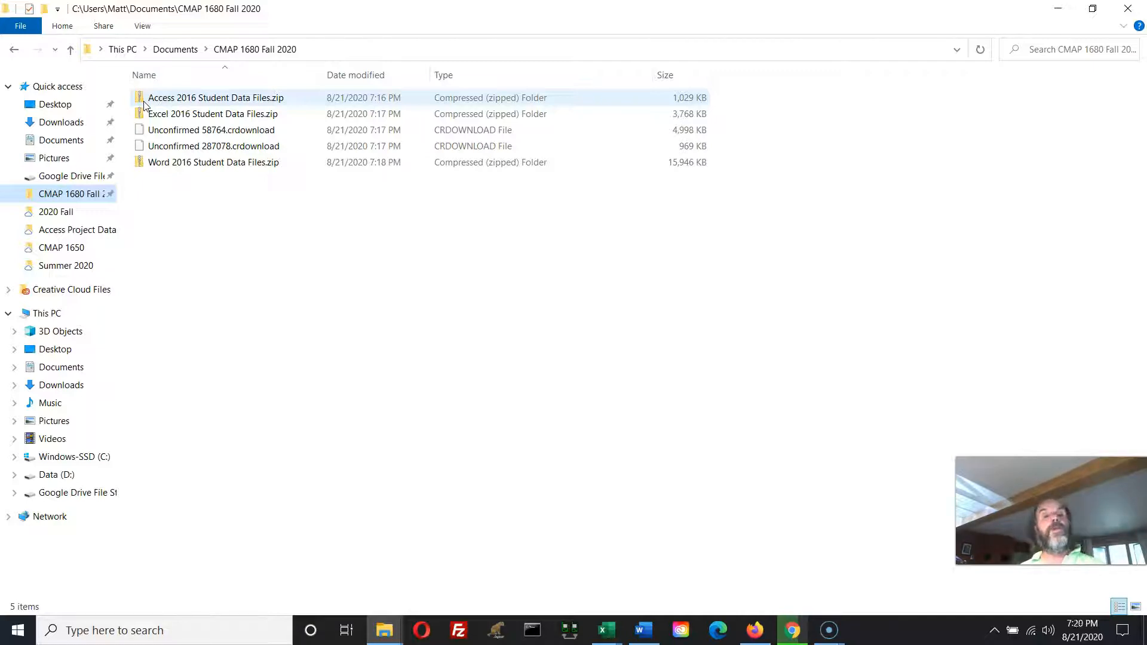
right_click(144, 105)
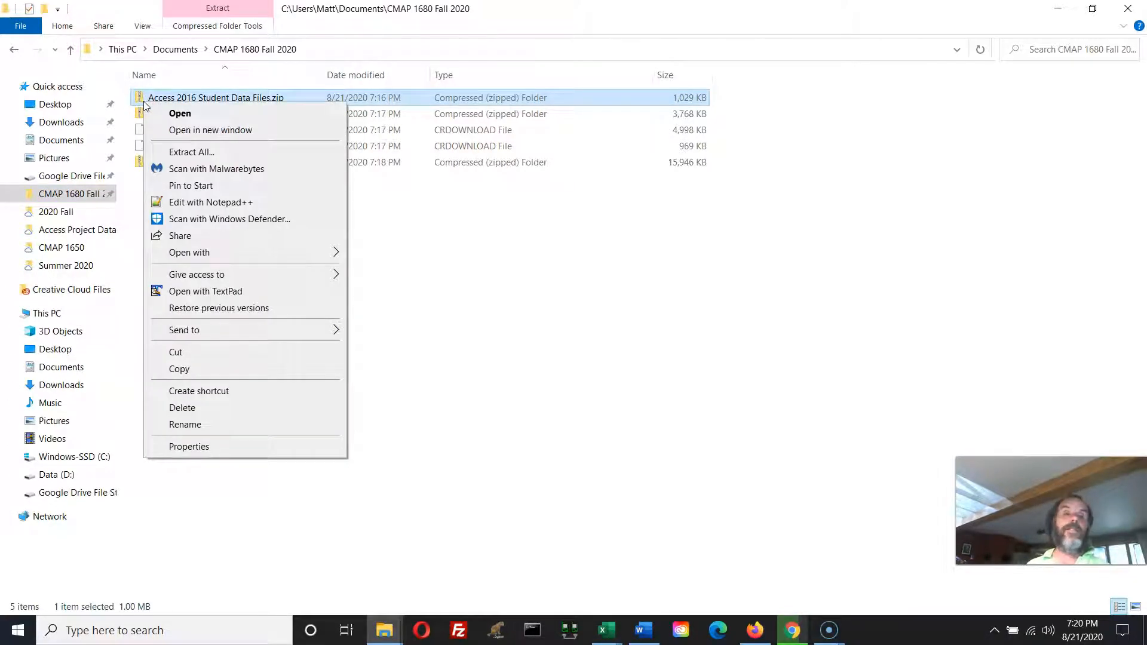
click(174, 153)
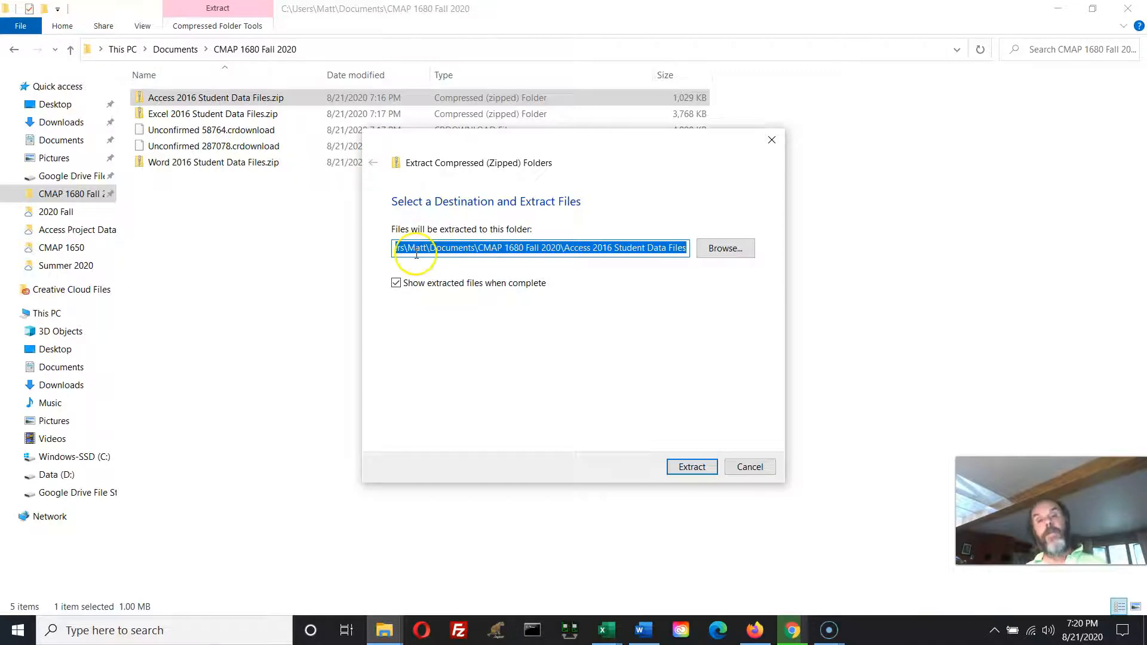
click(729, 256)
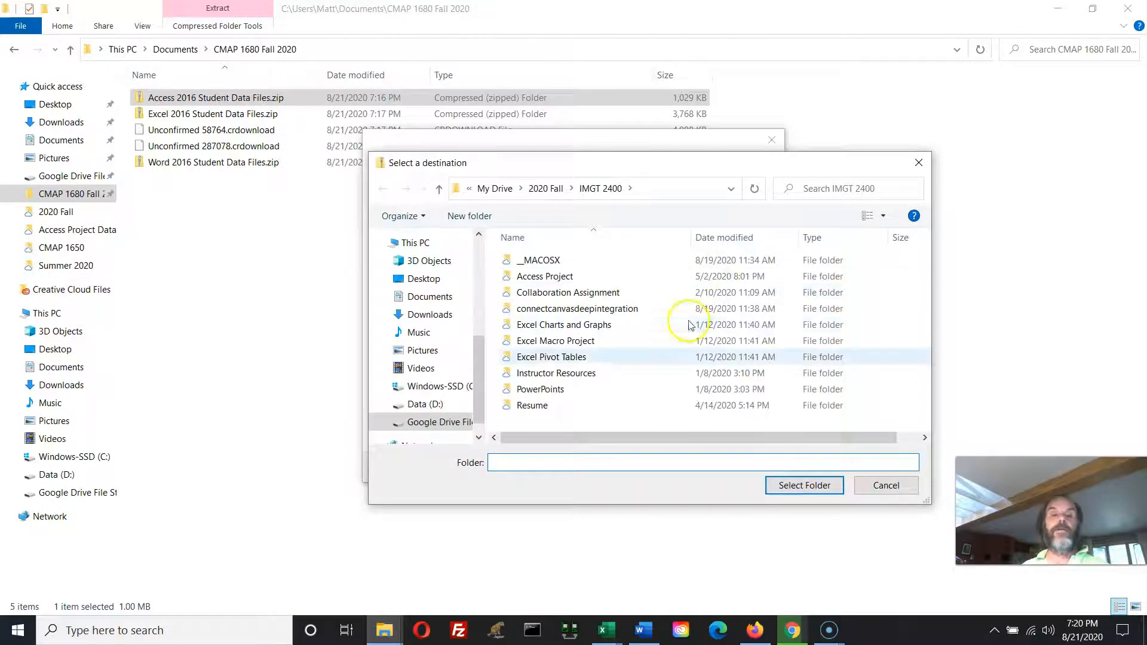
scroll(479, 245, up, 4)
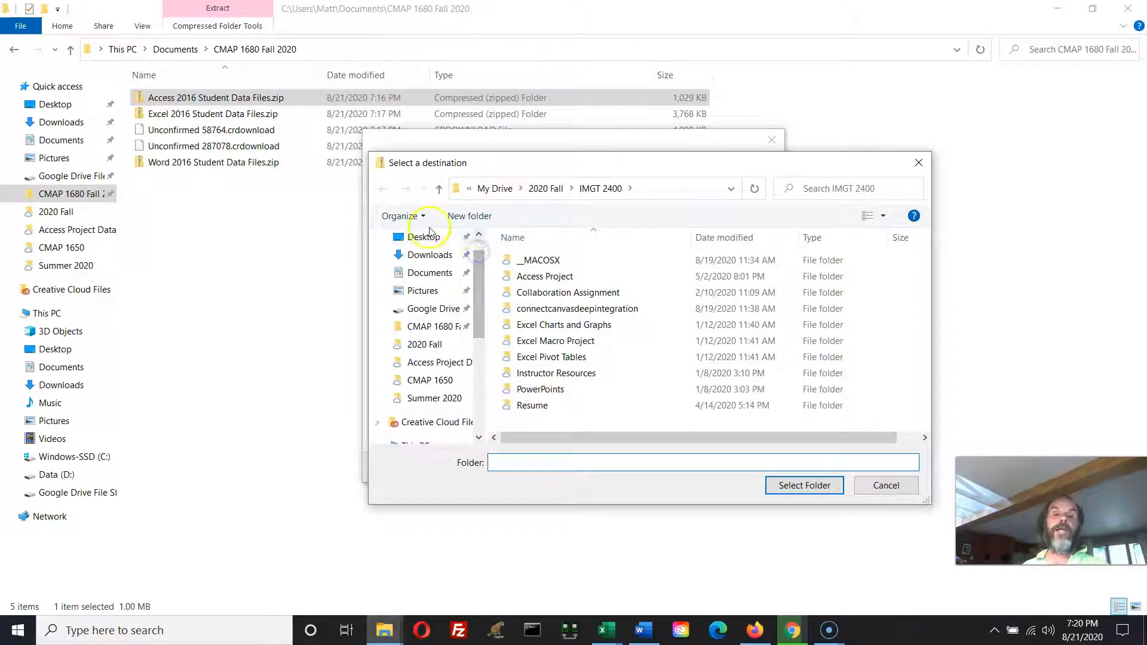
scroll(479, 245, up, 1)
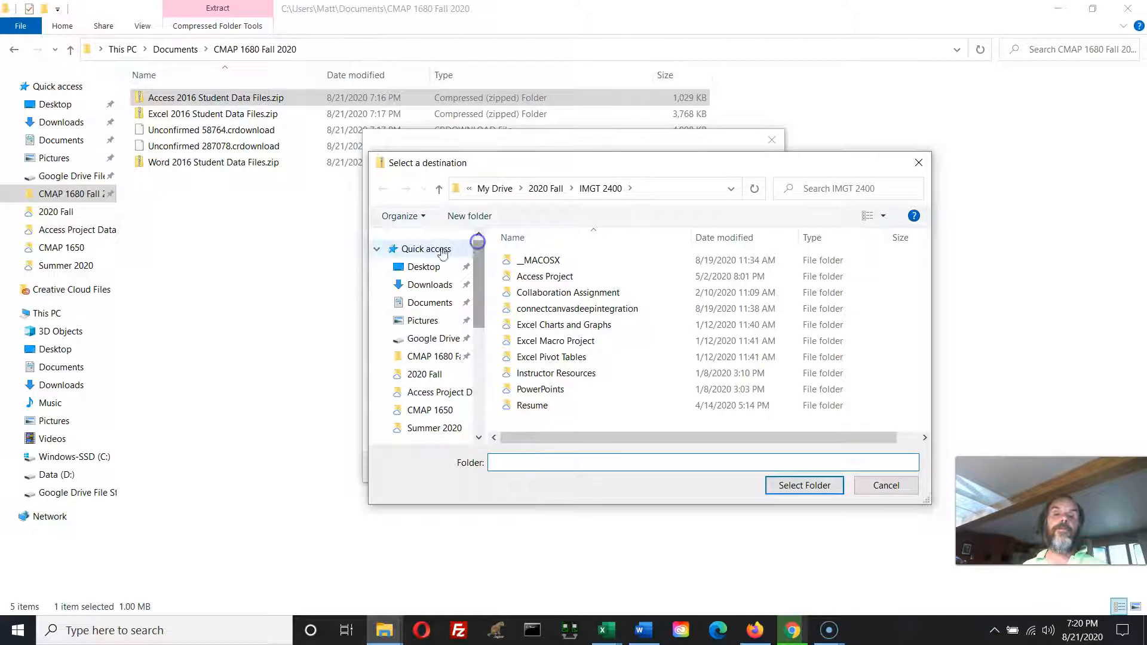
click(430, 365)
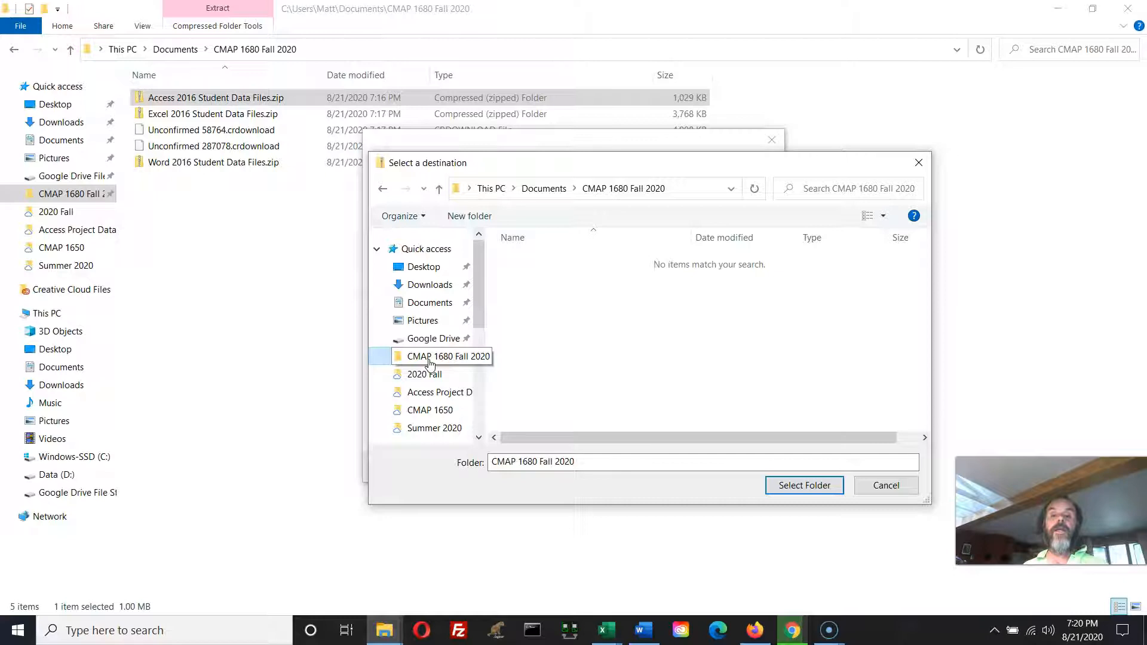
click(824, 487)
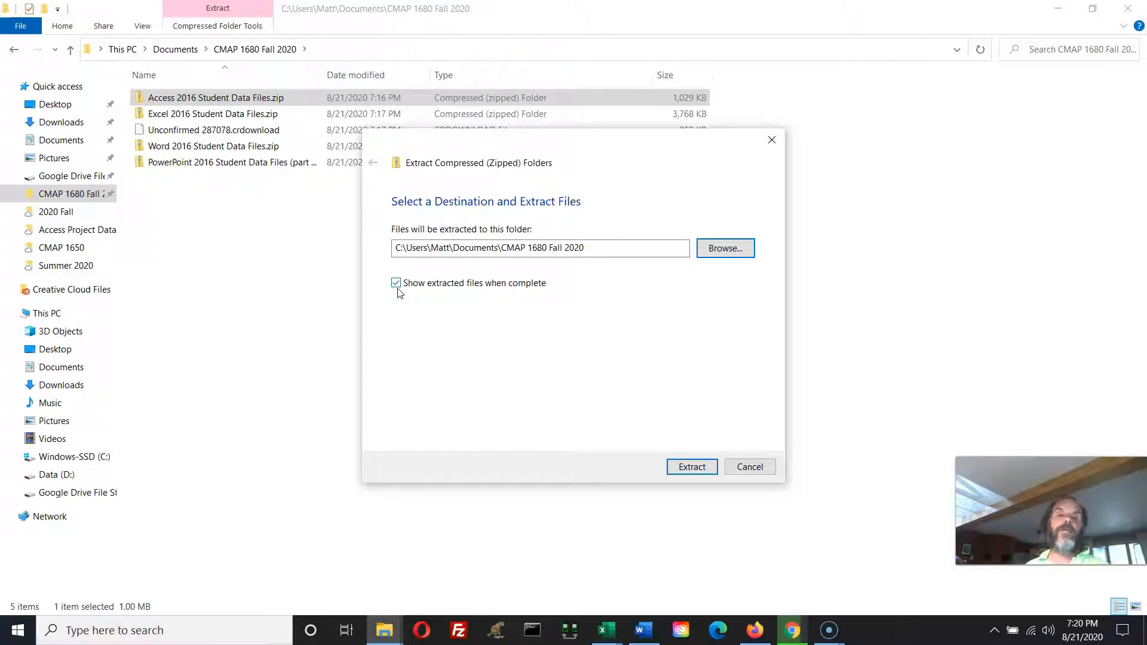
click(690, 467)
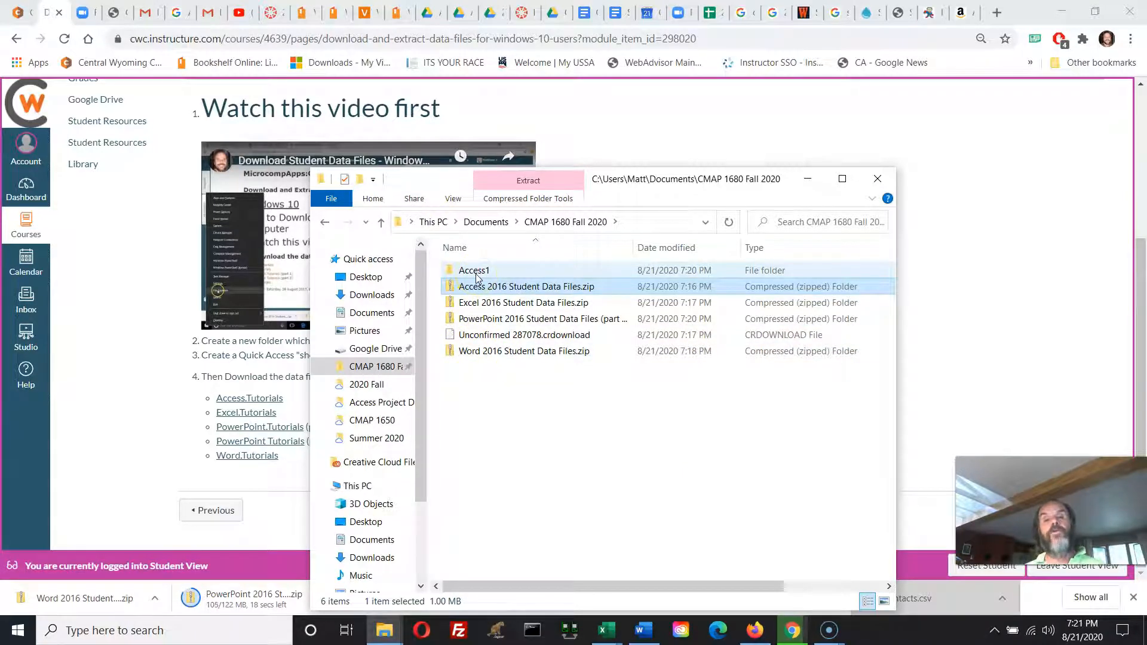
Look inside the extracted Access1 folder to check its contents, and return to the "CMAP 1680 Fall 2020" folder.
click(475, 272)
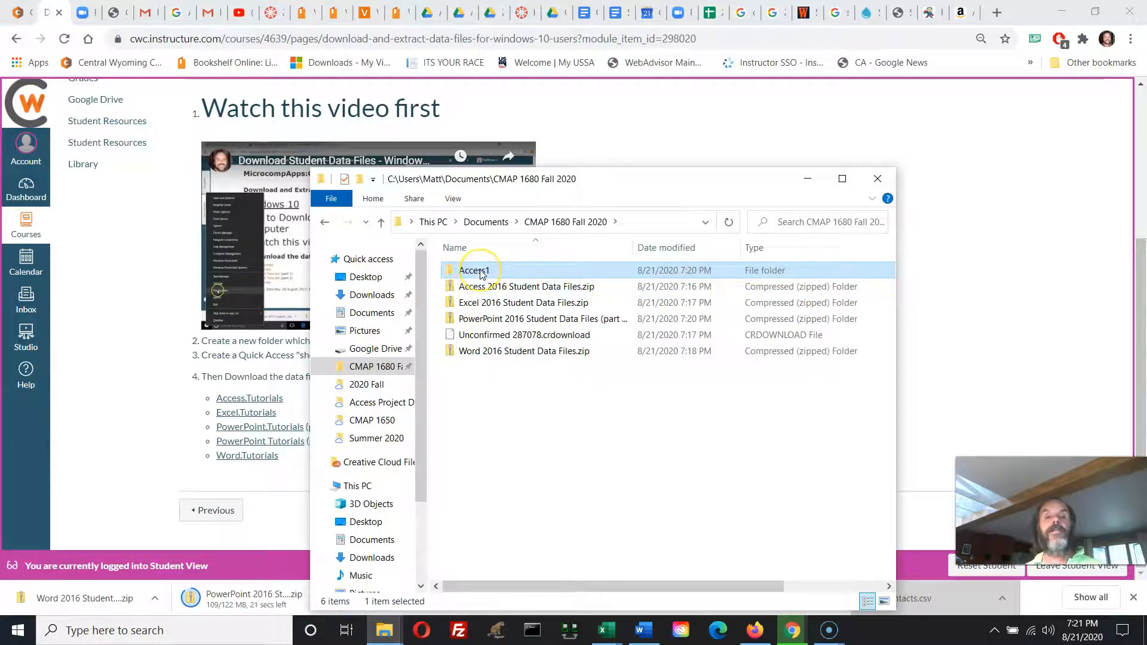
mouse_move(481, 273)
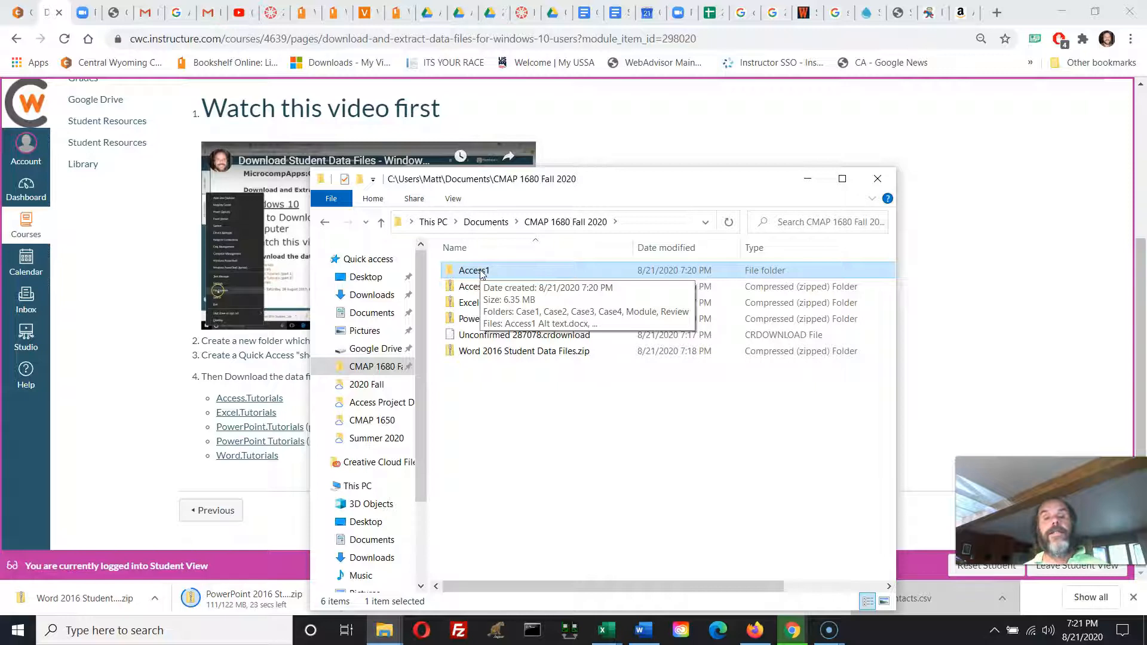
double_click(480, 273)
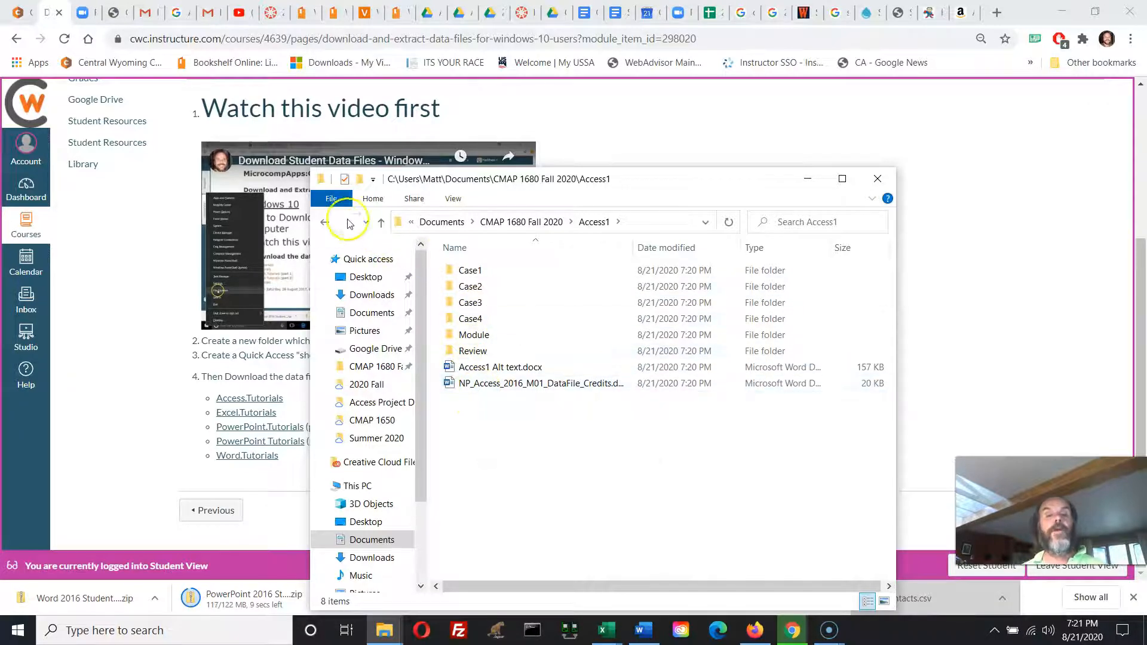
click(325, 223)
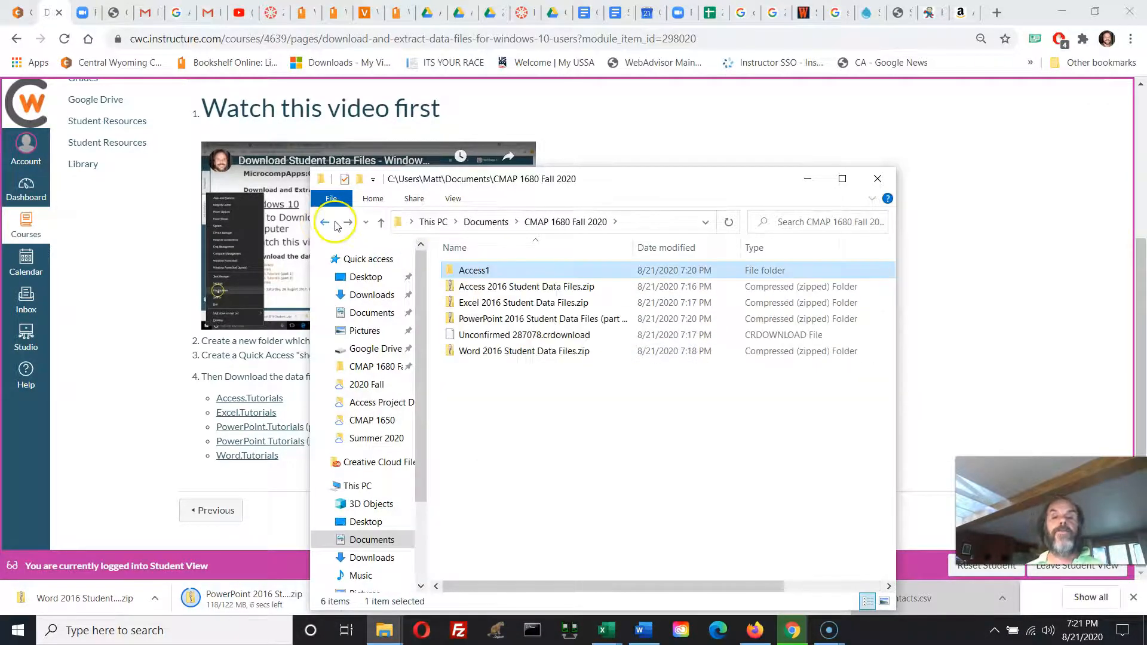
Extract "Word 2016 Student Data Files.zip" directly into the "CMAP 1680 Fall 2020" folder, with showing the extracted files on completion turned off.
click(450, 355)
right_click(447, 358)
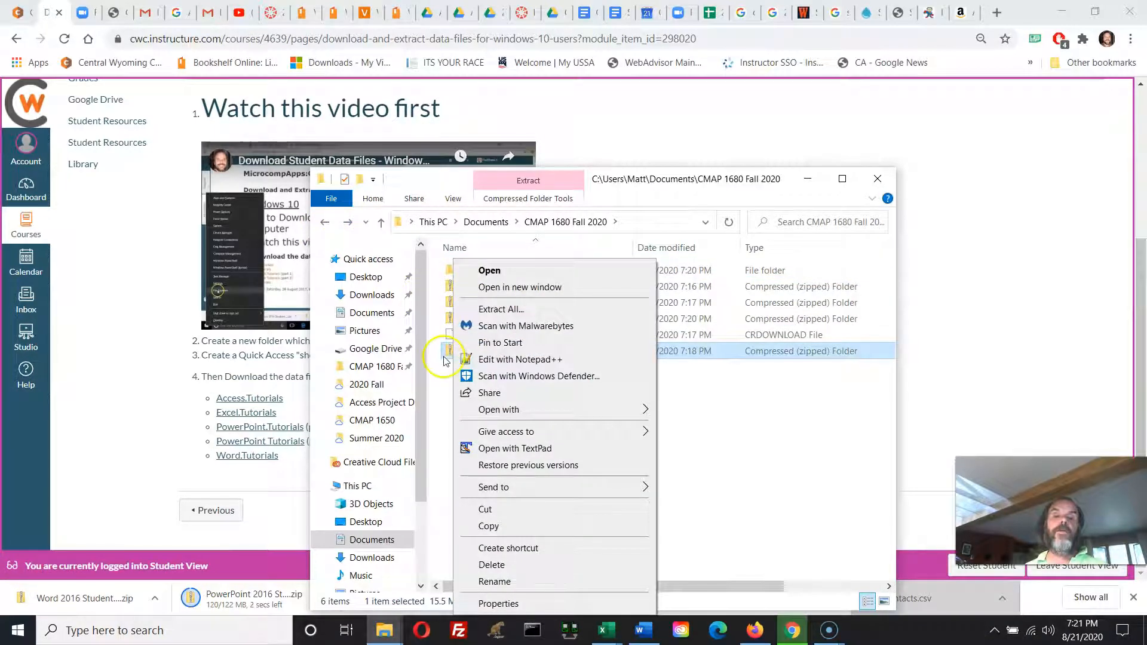
right_click(443, 357)
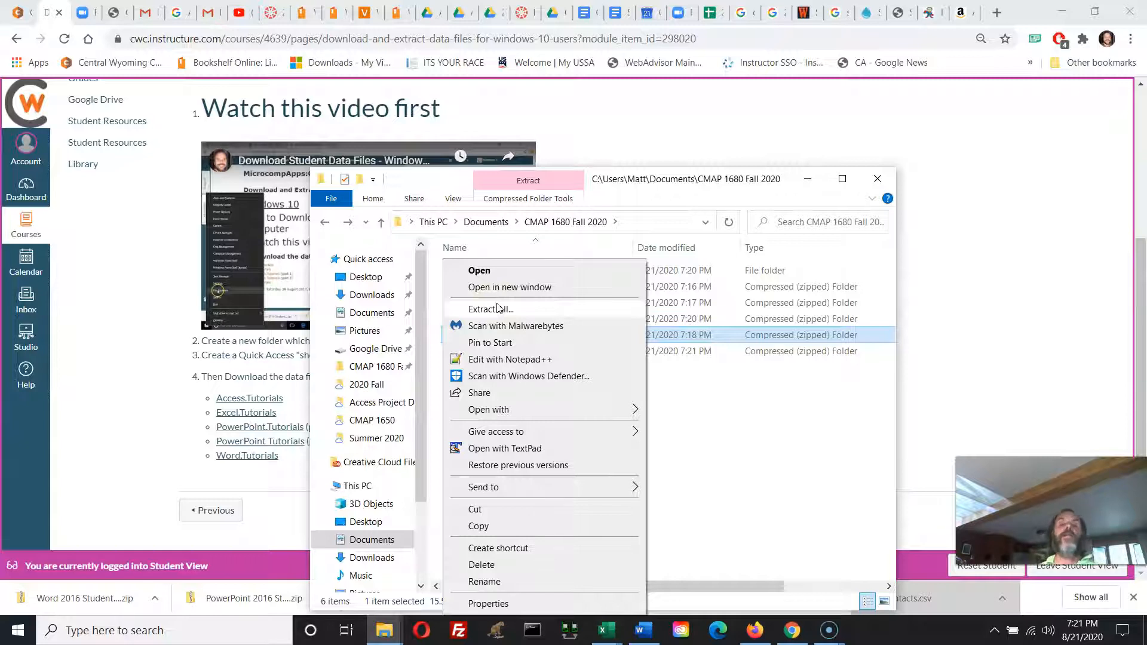
click(496, 311)
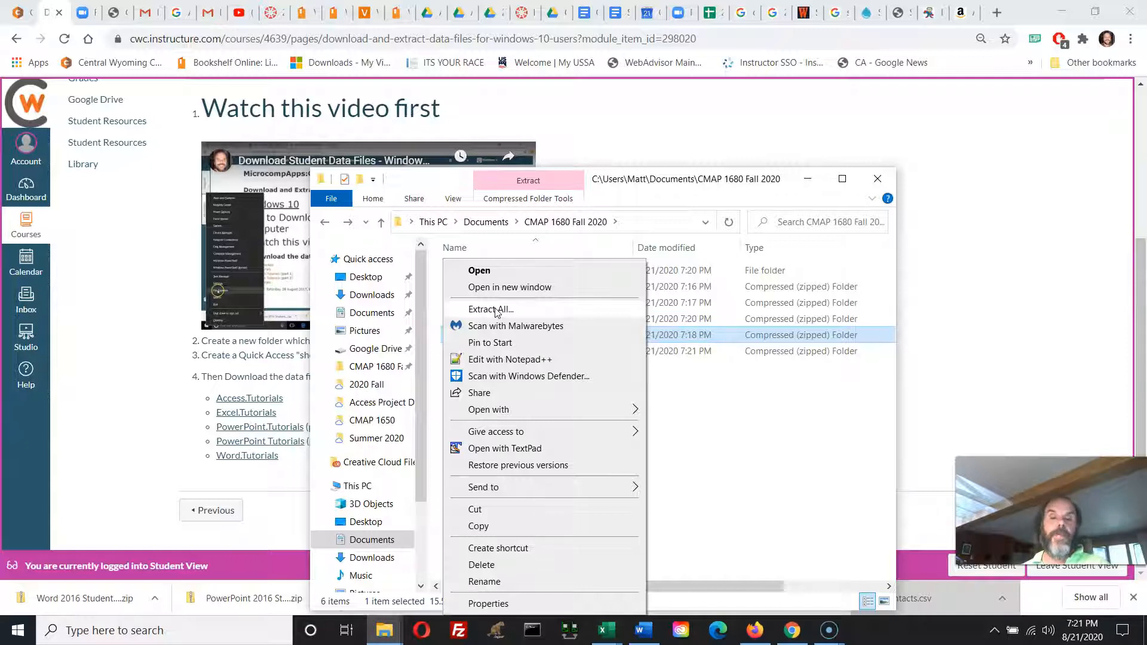
click(493, 309)
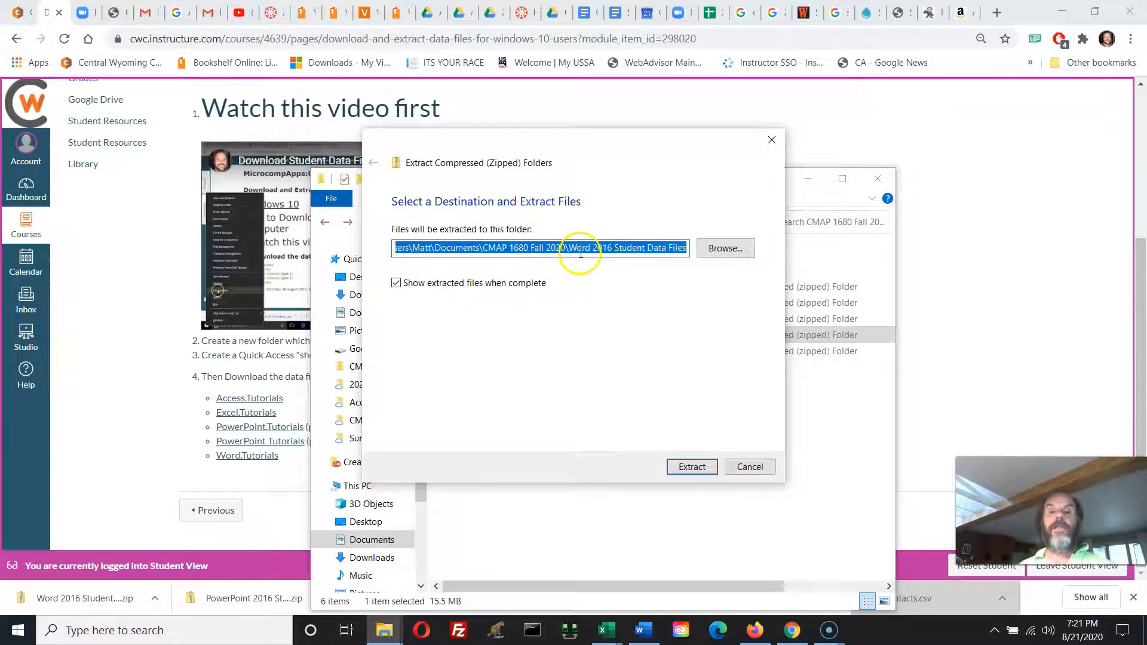
click(721, 258)
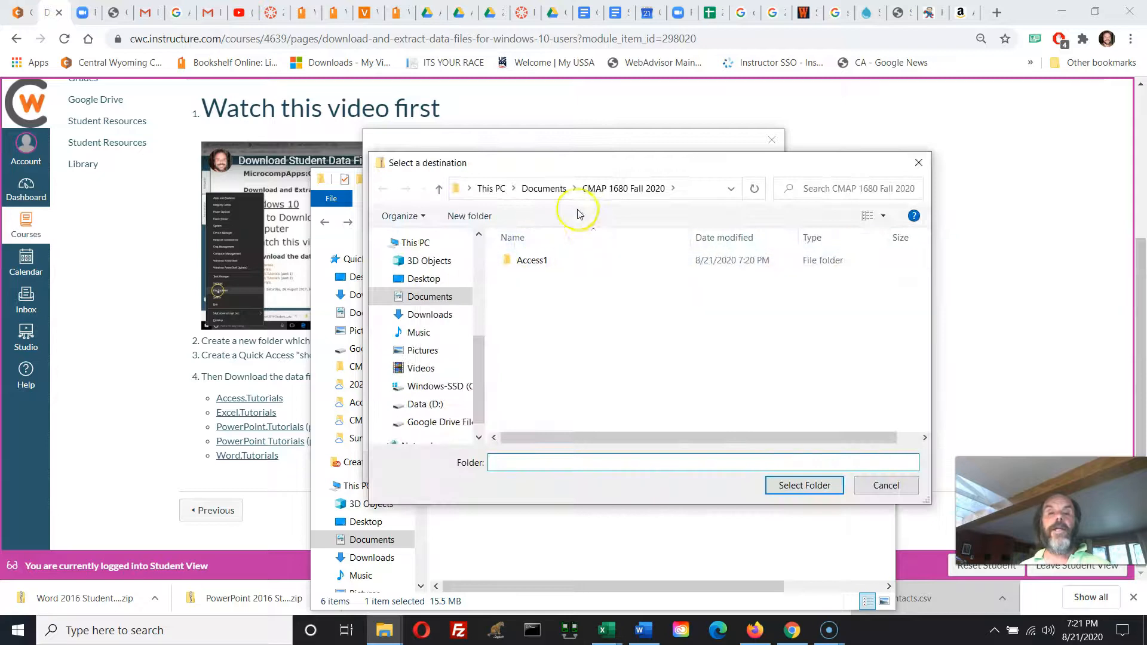
click(615, 189)
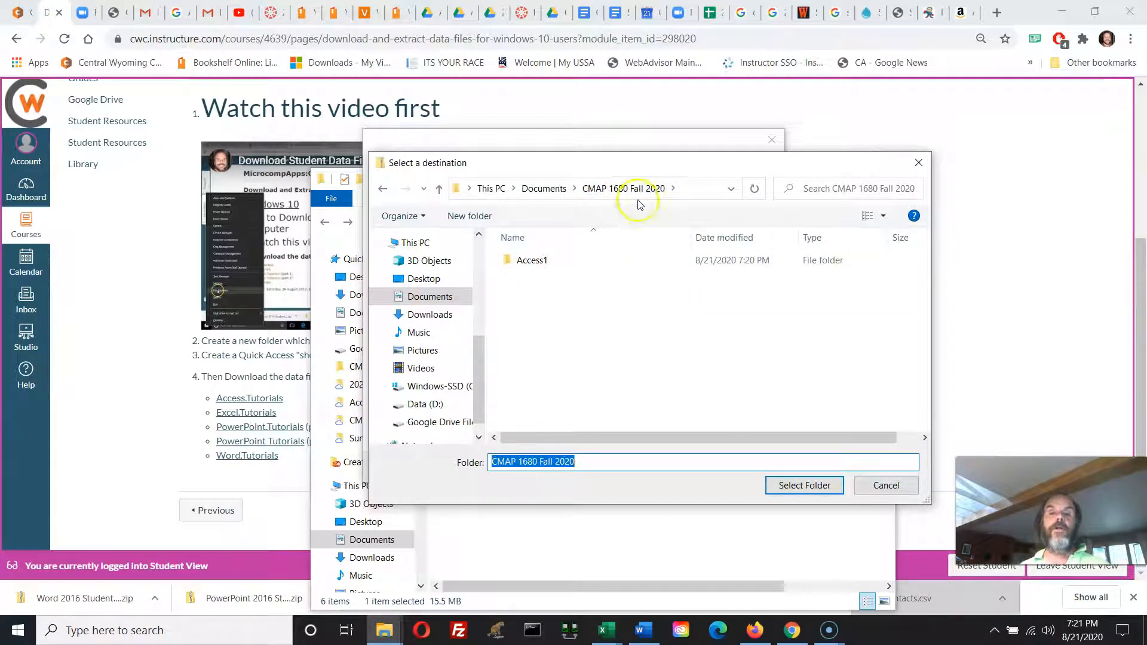
click(482, 250)
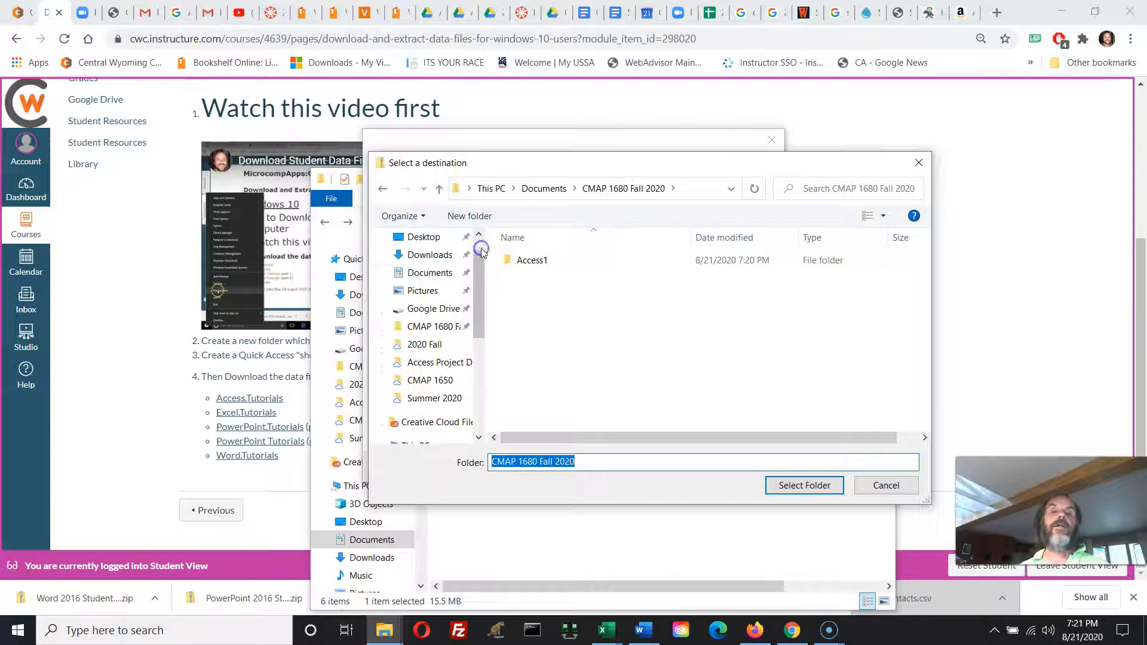
scroll(472, 272, up, 2)
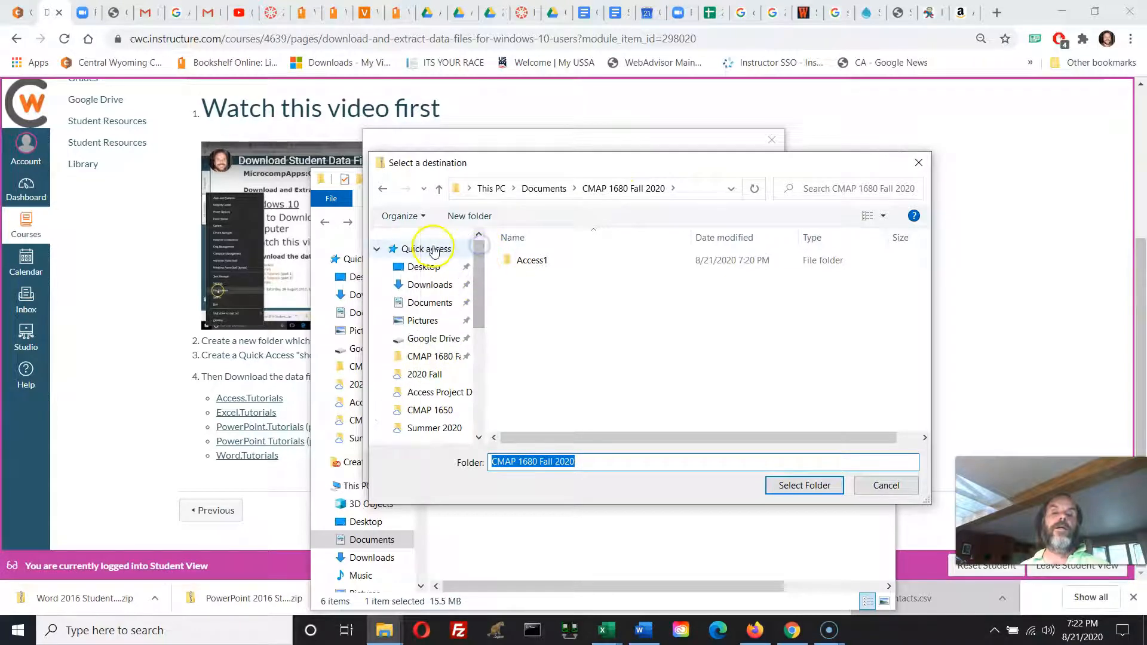
click(417, 362)
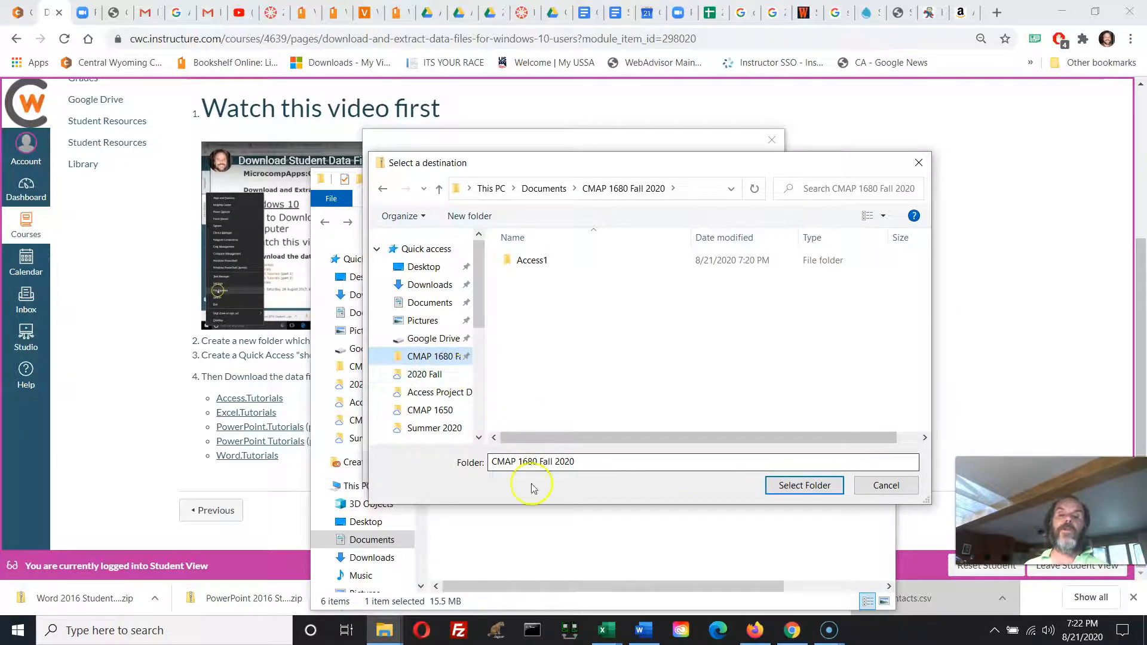
click(795, 486)
click(397, 282)
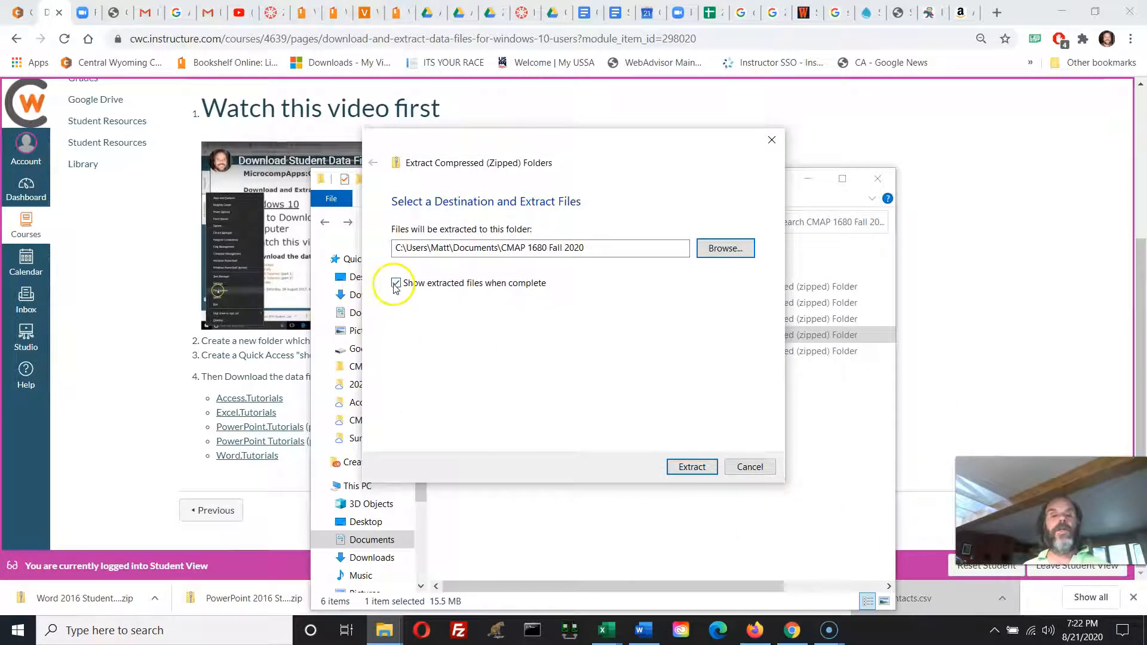
click(690, 467)
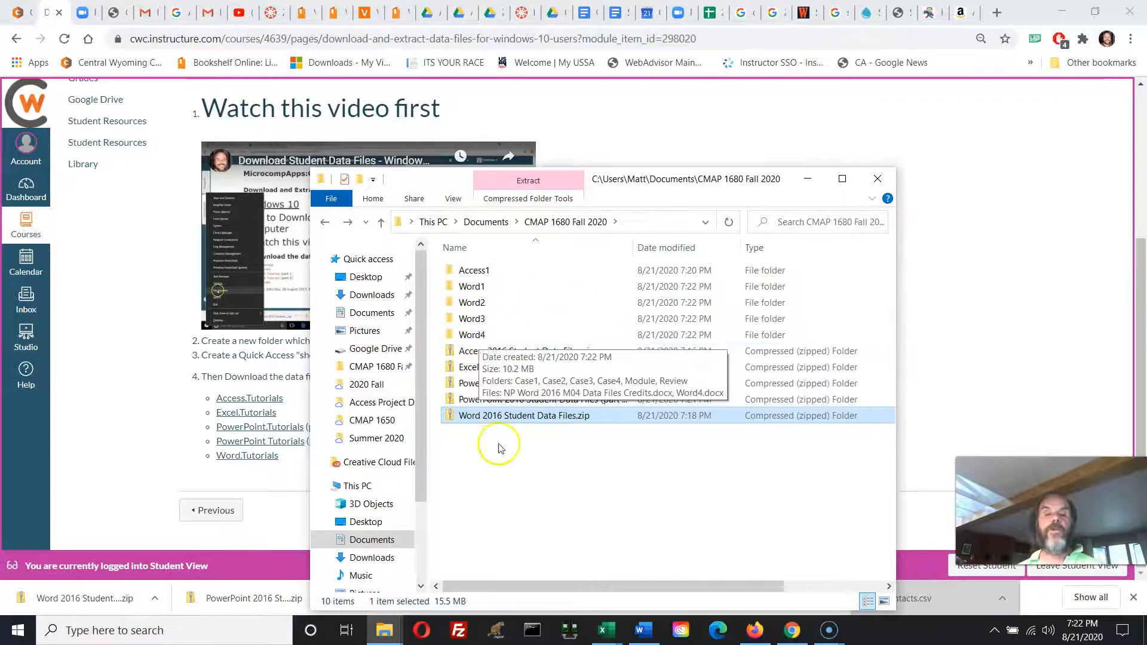
Extract "Excel 2016 Student Data Files.zip" into its default "Excel 2016 Student Data Files" subfolder and select that new folder.
right_click(462, 367)
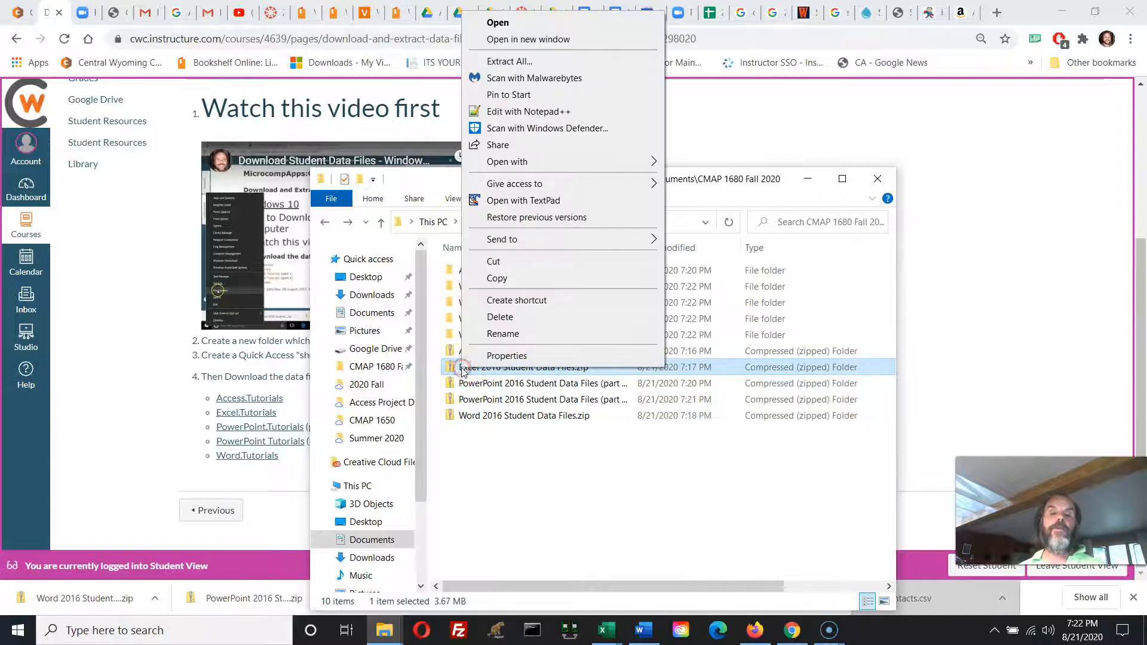
click(537, 65)
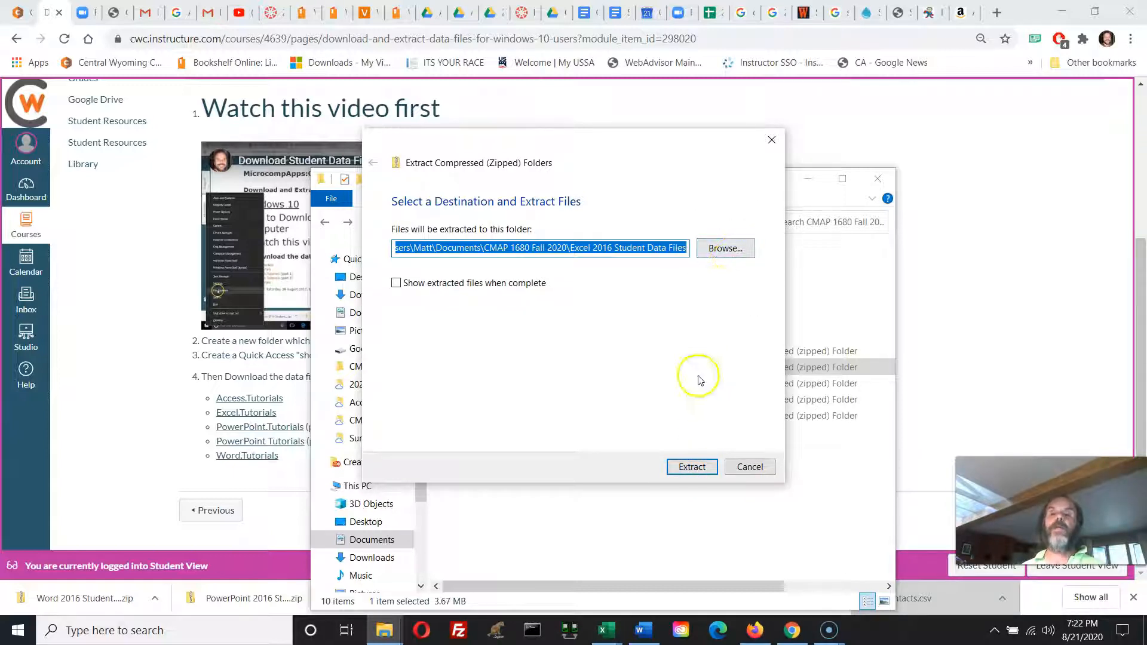
click(688, 466)
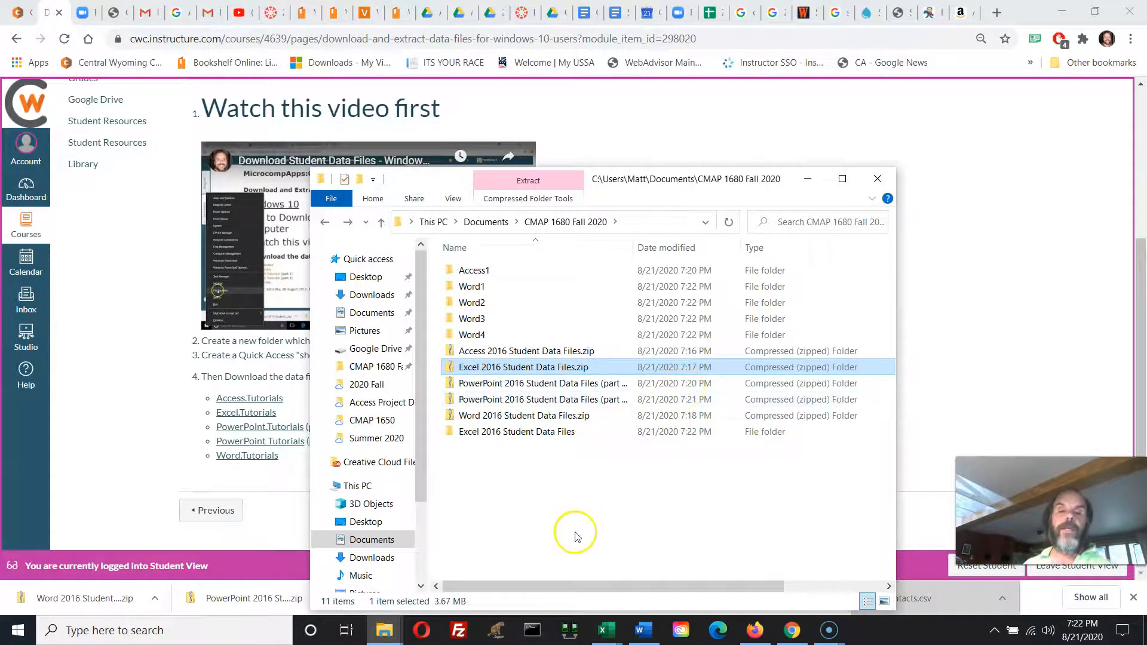
click(459, 436)
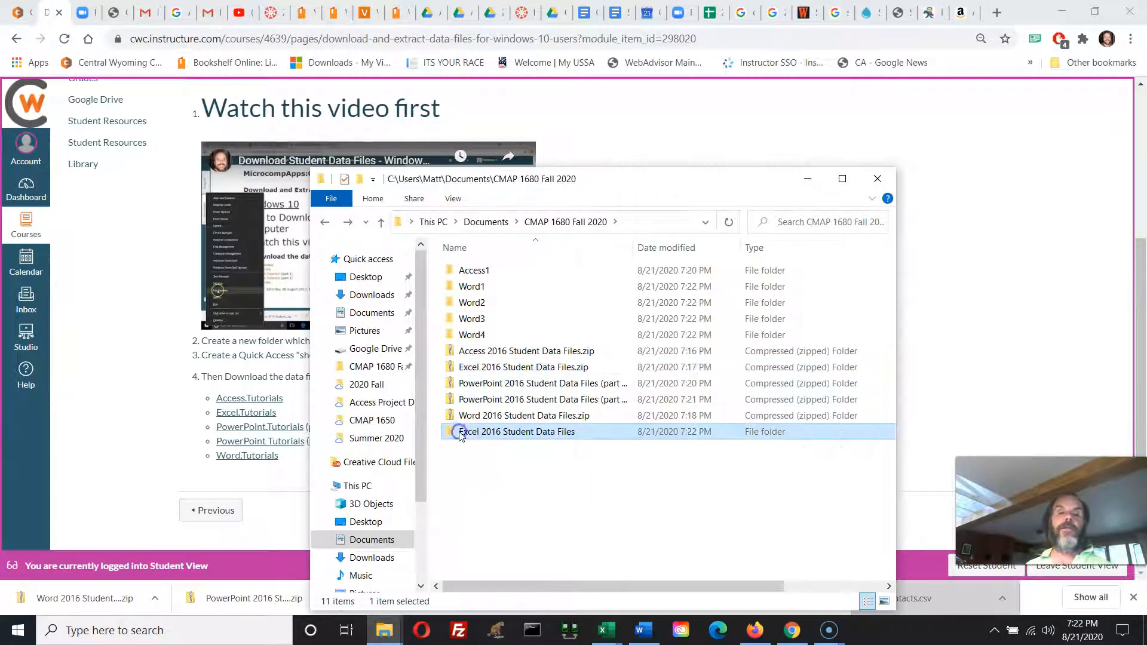
click(495, 438)
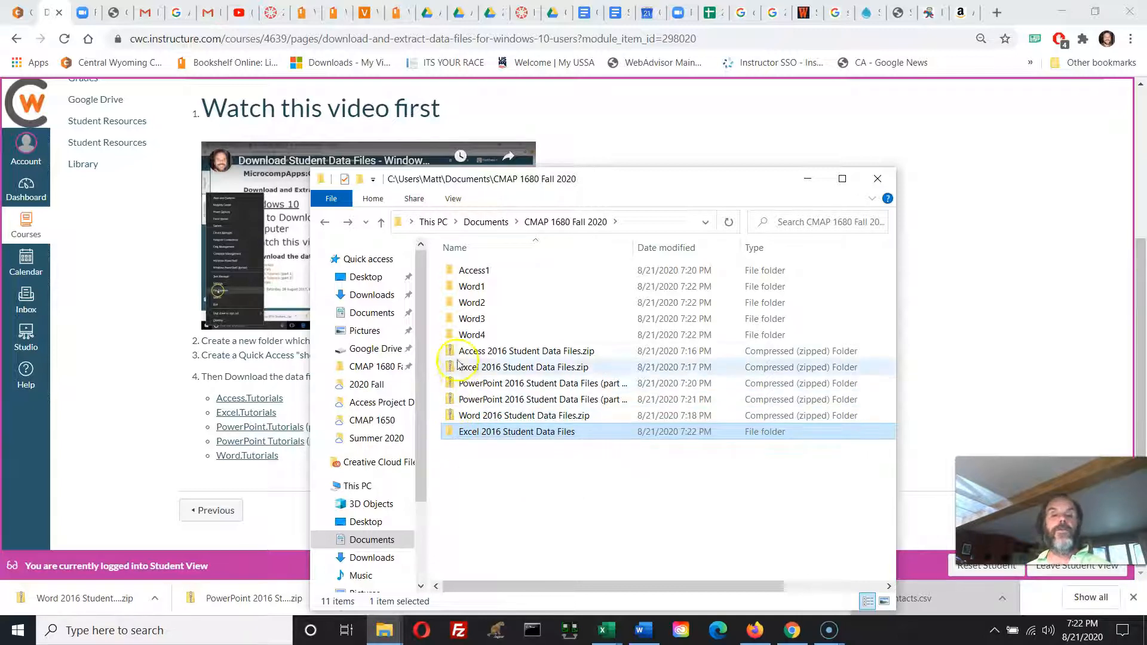
Extract the first "PowerPoint 2016 Student Data Files" zip into its default subfolder, closing the Malwarebytes scan window along the way.
click(469, 384)
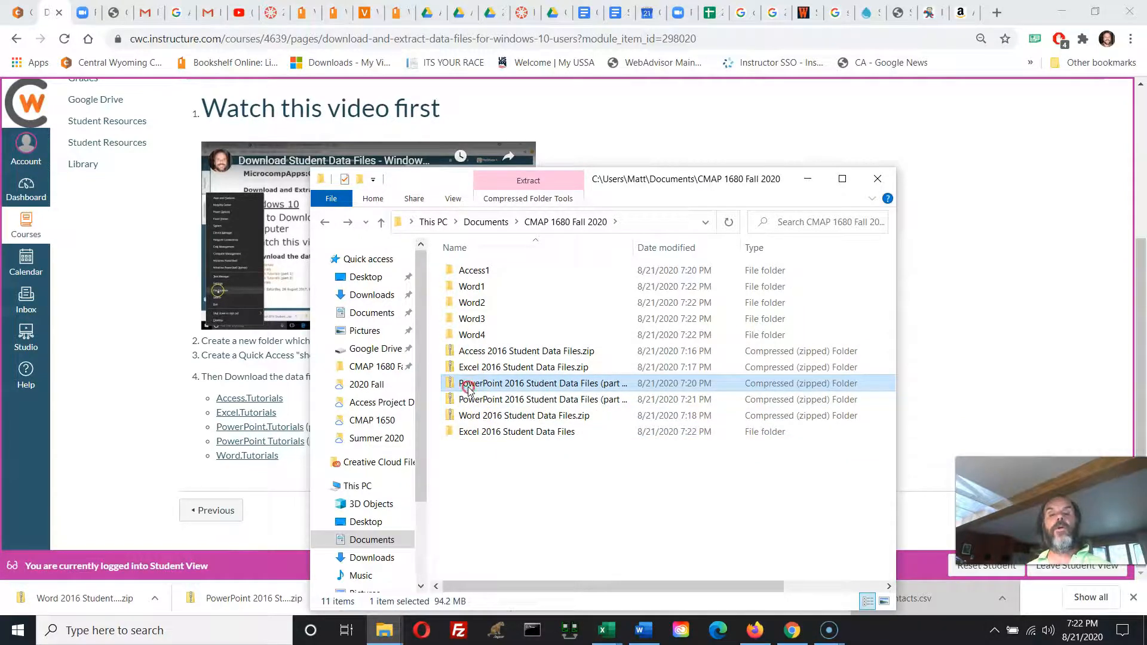
right_click(469, 389)
click(630, 98)
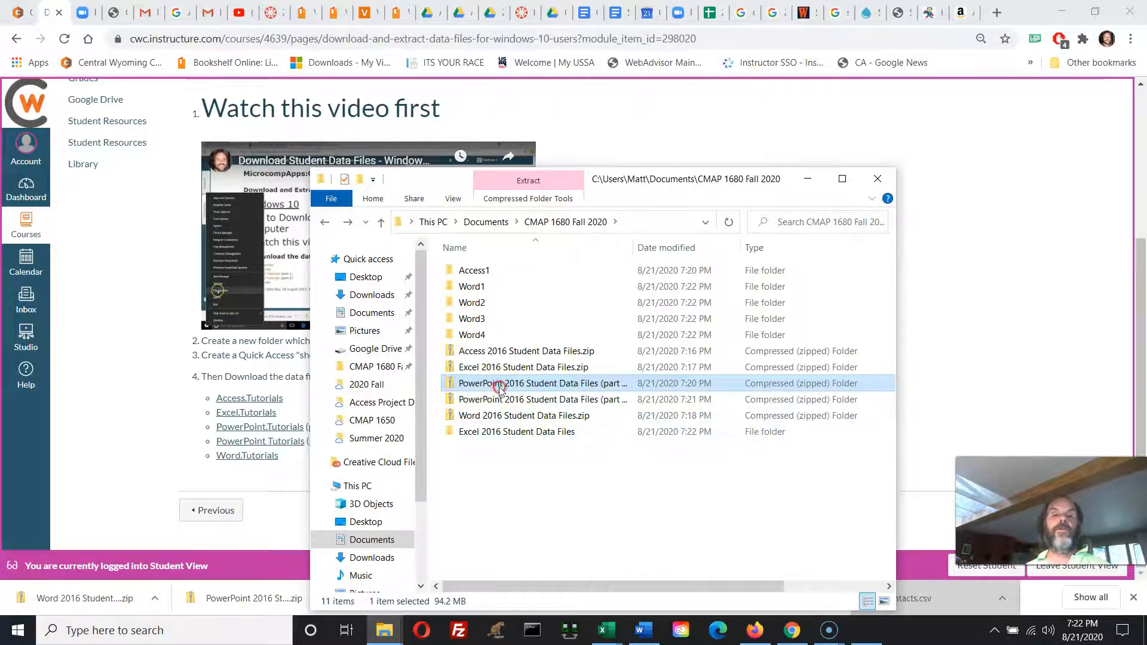
right_click(500, 389)
click(562, 82)
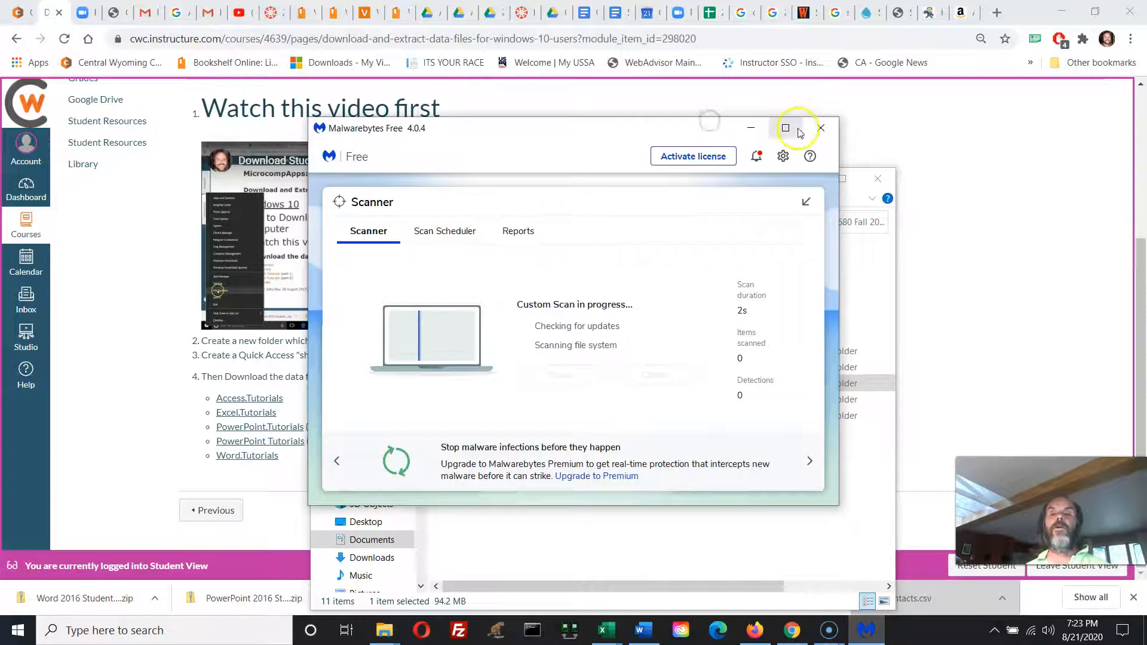
click(821, 127)
click(692, 468)
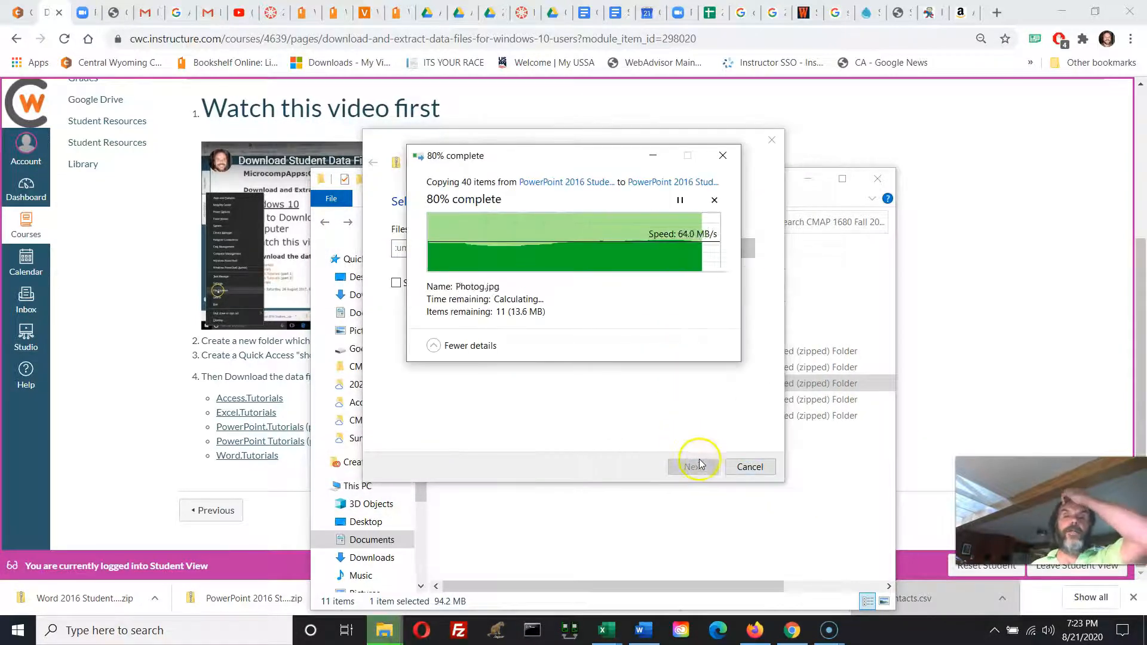
Extract the "PowerPoint 2016 Student Data Files (part 2)" zip into its default subfolder.
click(451, 399)
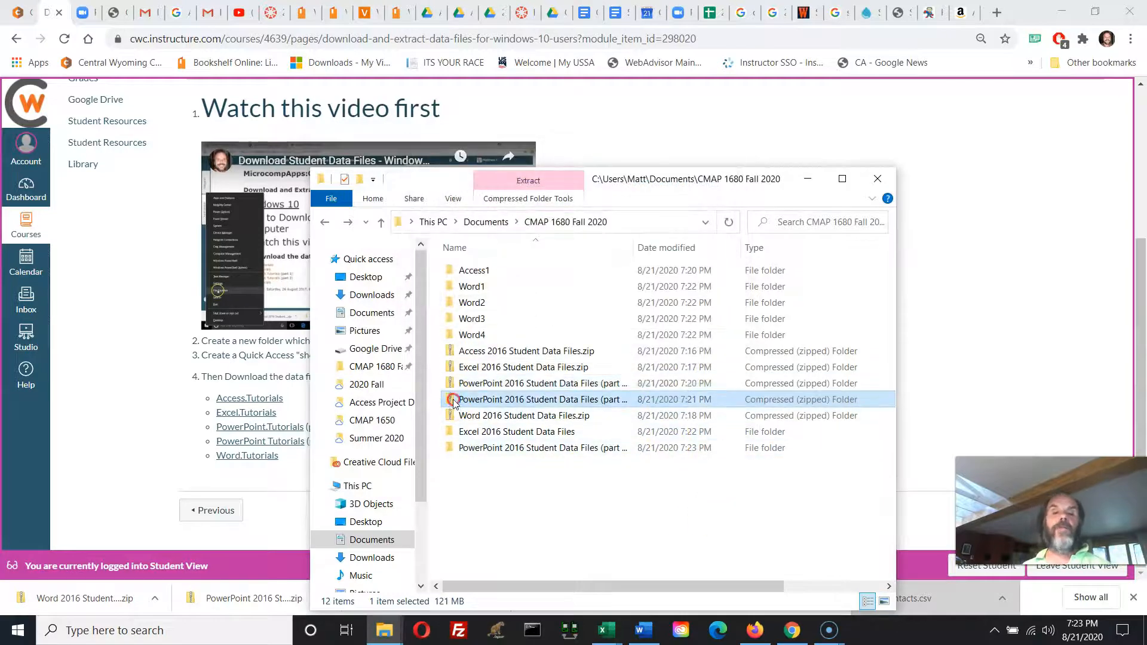
right_click(452, 399)
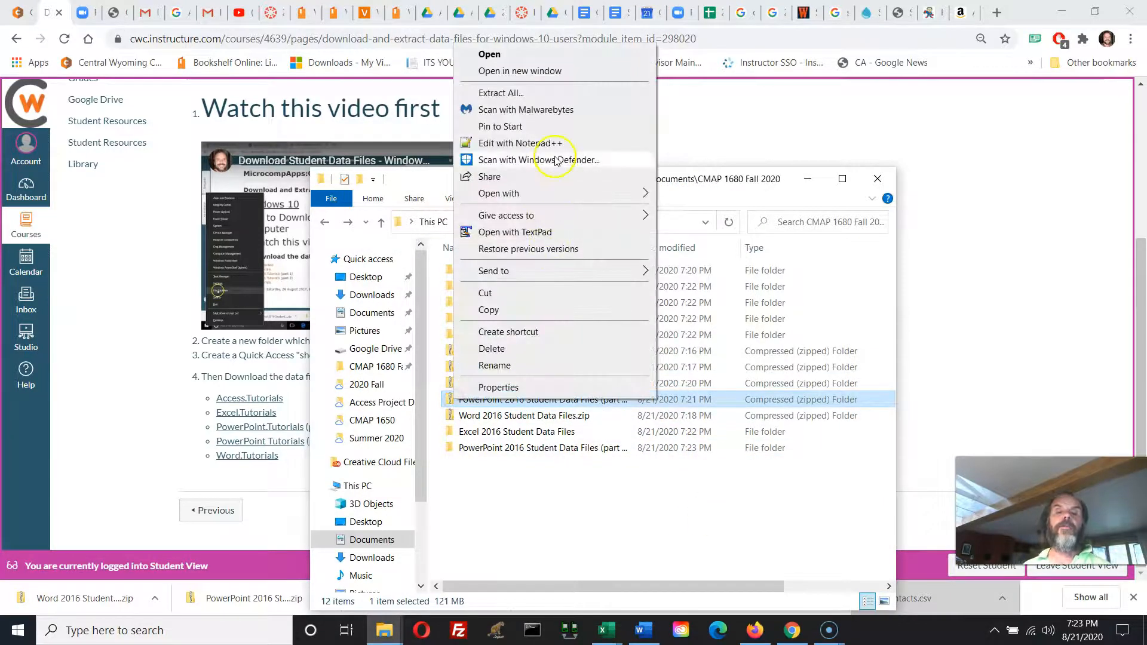
click(555, 93)
click(692, 467)
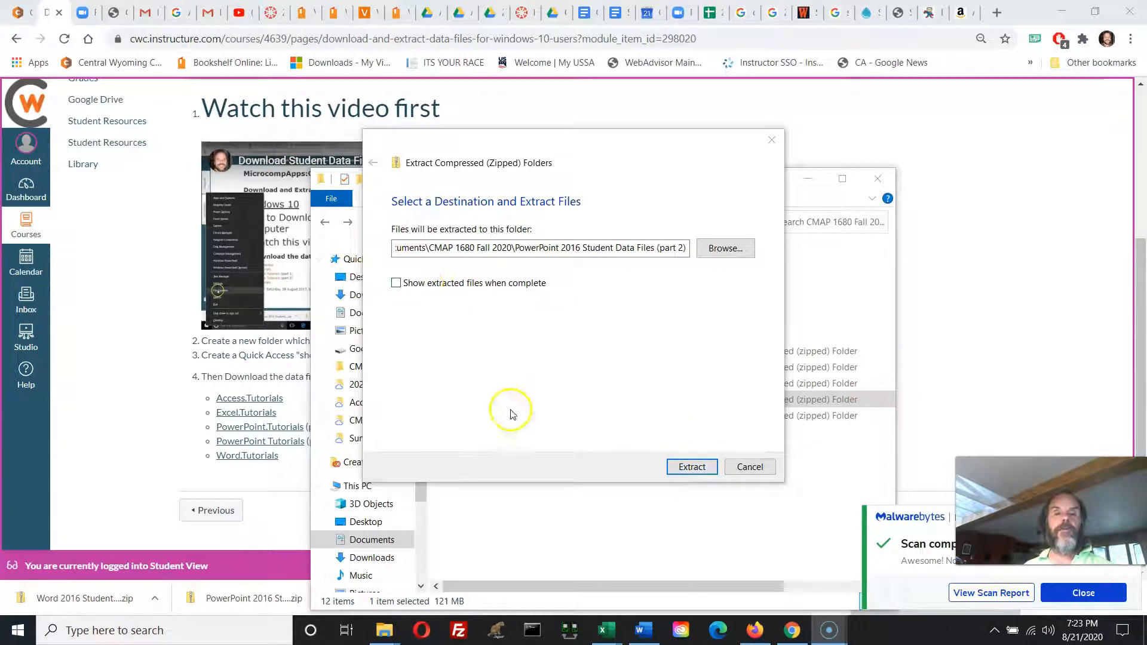
click(691, 467)
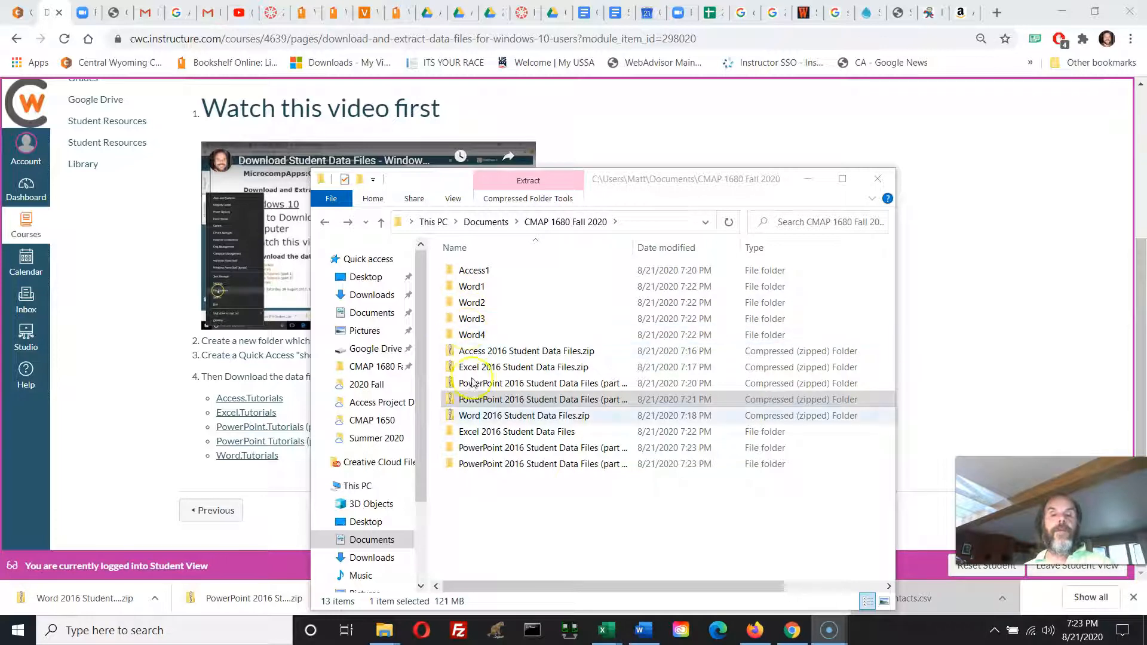
Look inside the extracted "Excel 2016 Student Data Files" folder to check its contents, and return to the "CMAP 1680 Fall 2020" folder.
double_click(479, 433)
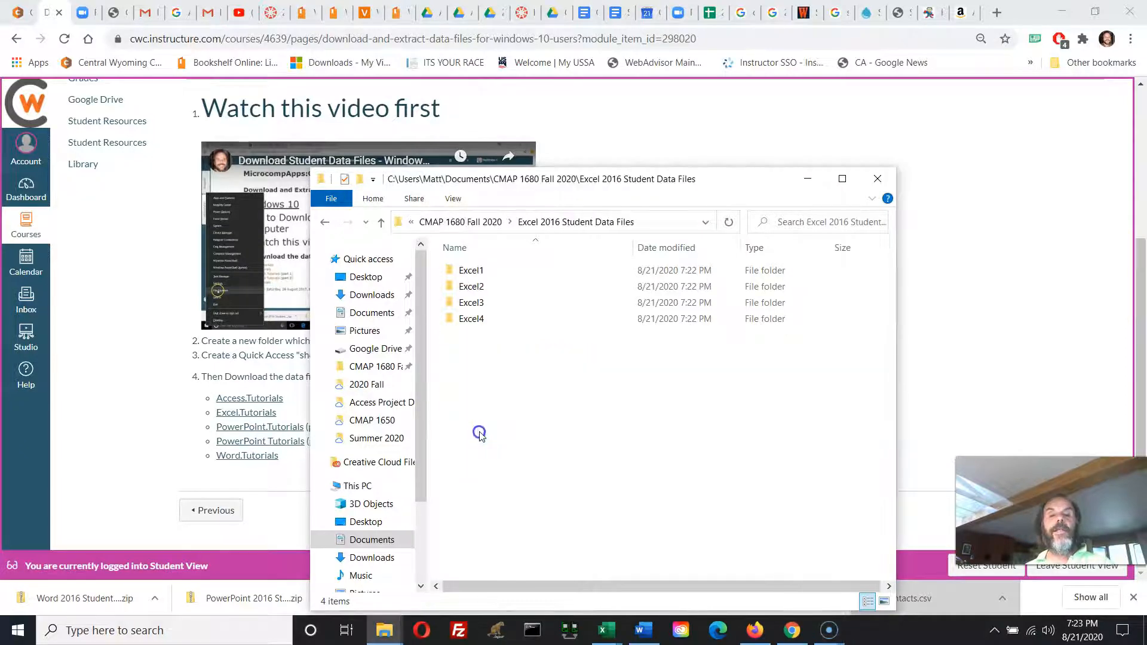
click(325, 222)
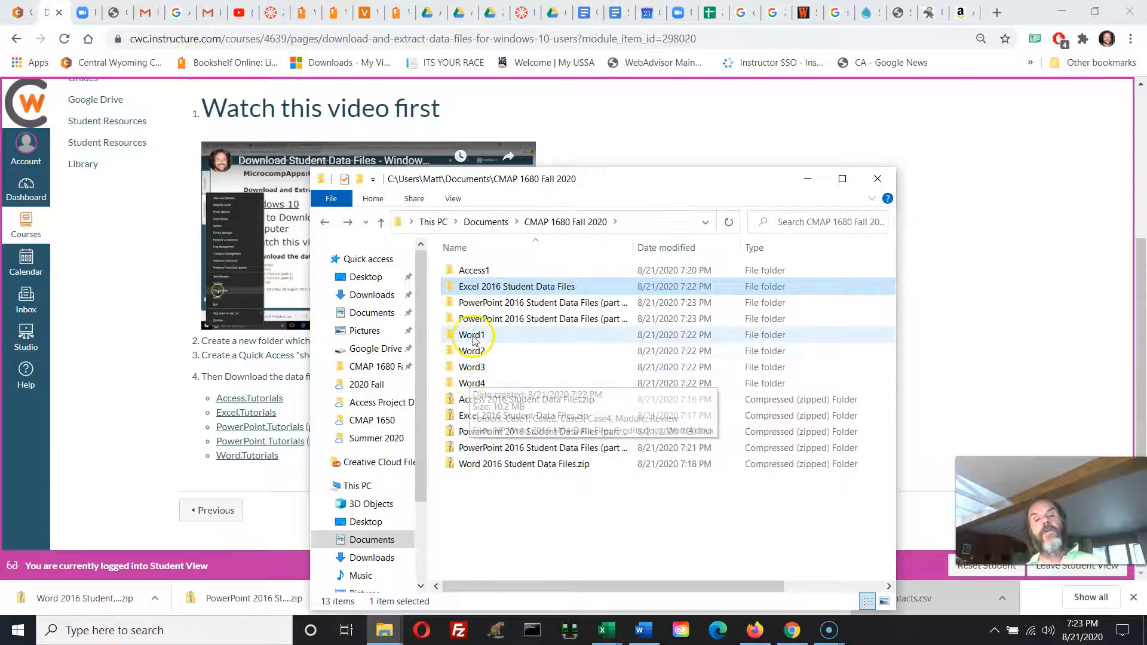
Create a new folder named "Word 2016 Student Data Files" in the "CMAP 1680 Fall 2020" folder.
right_click(511, 524)
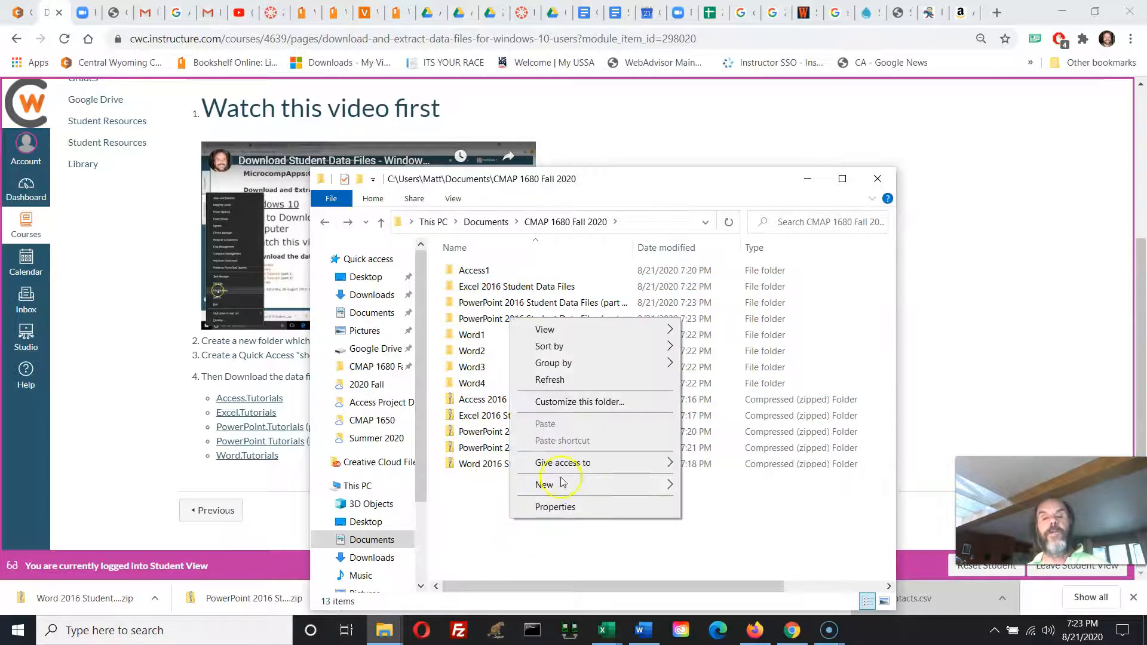
mouse_move(562, 483)
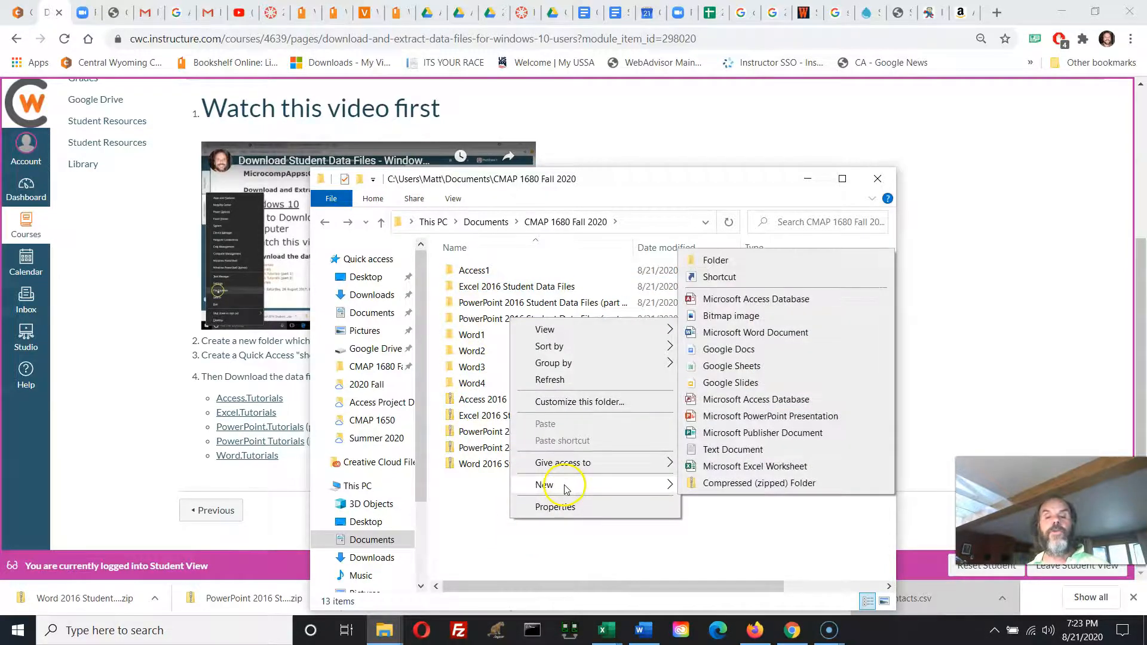
click(765, 258)
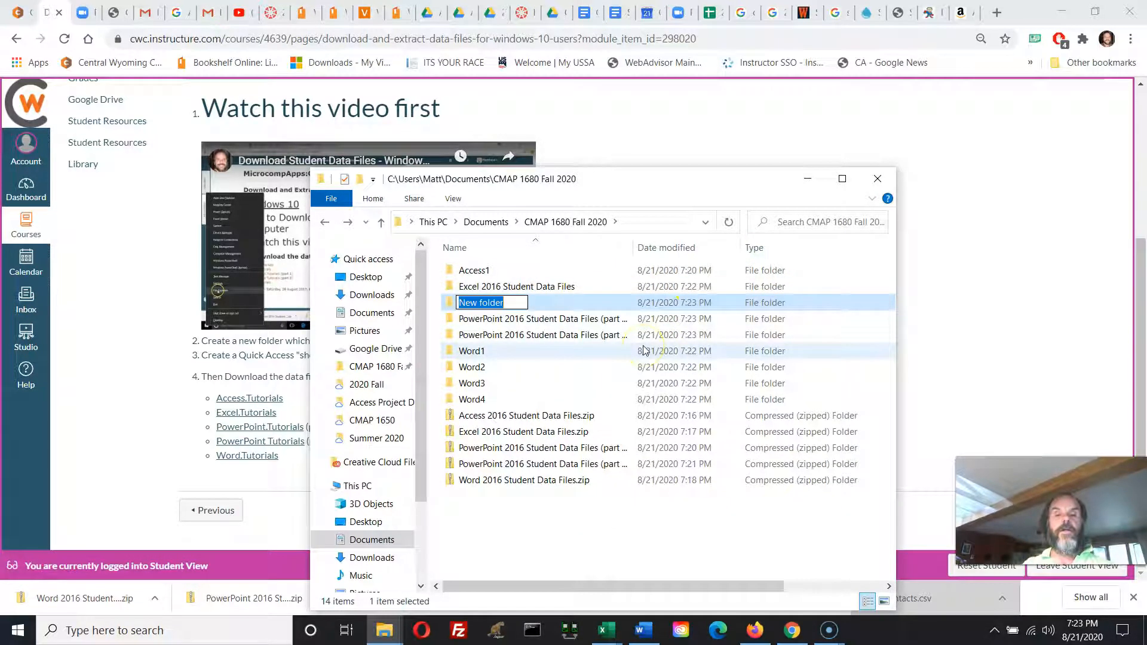
text(Word)
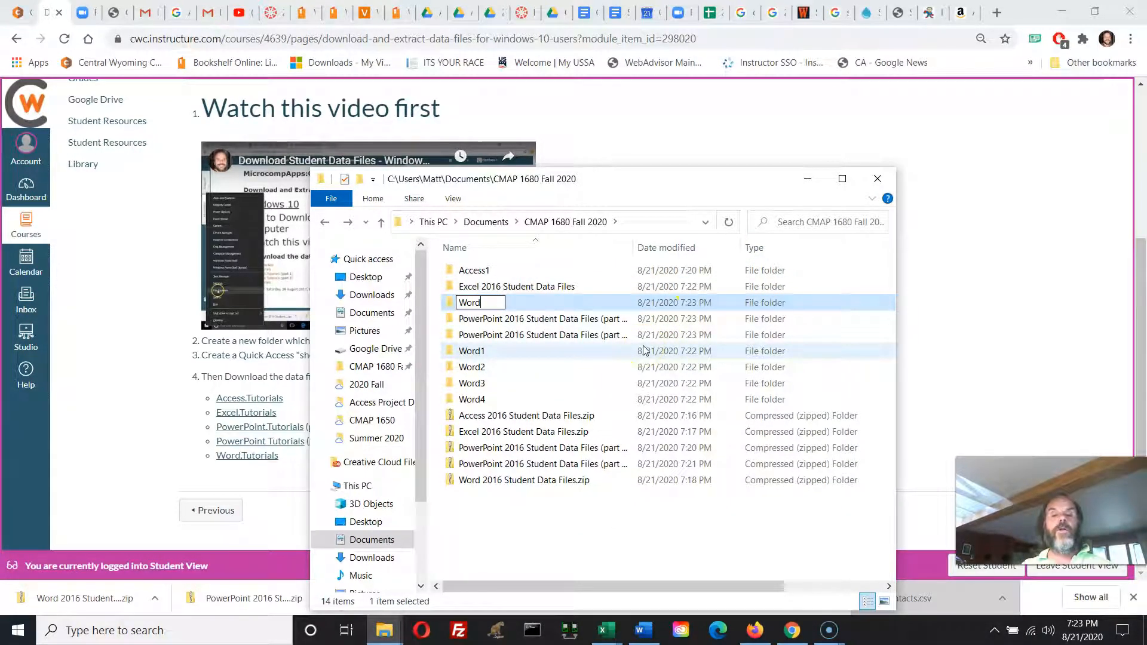
key(super+g)
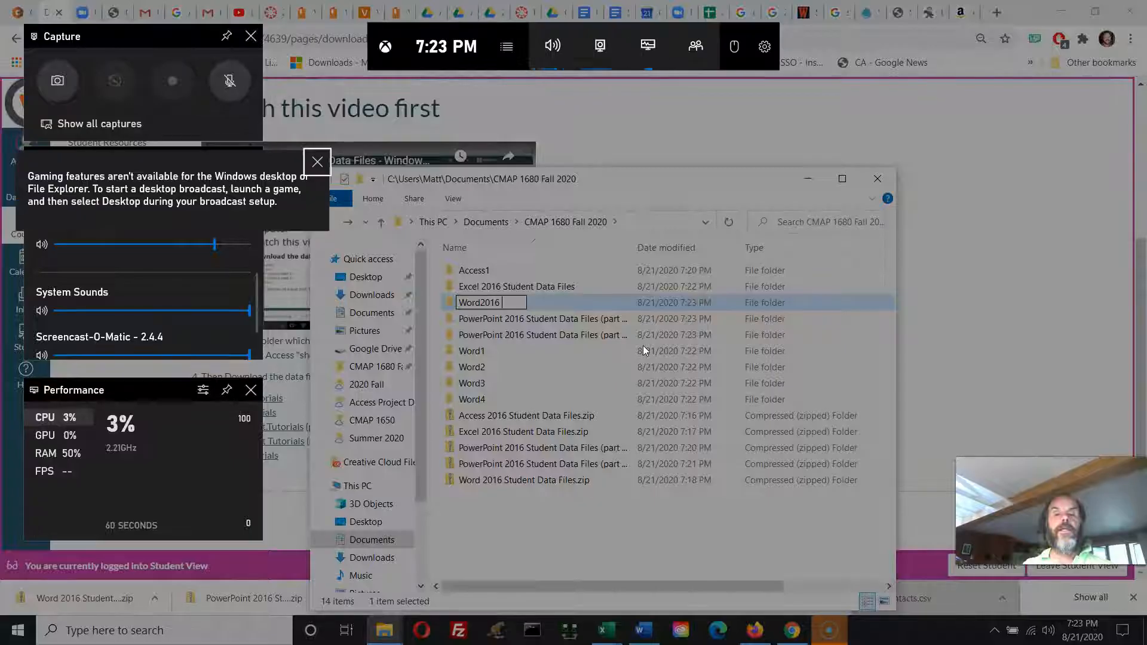
click(508, 302)
text(Stuend)
text(dent Data Fil)
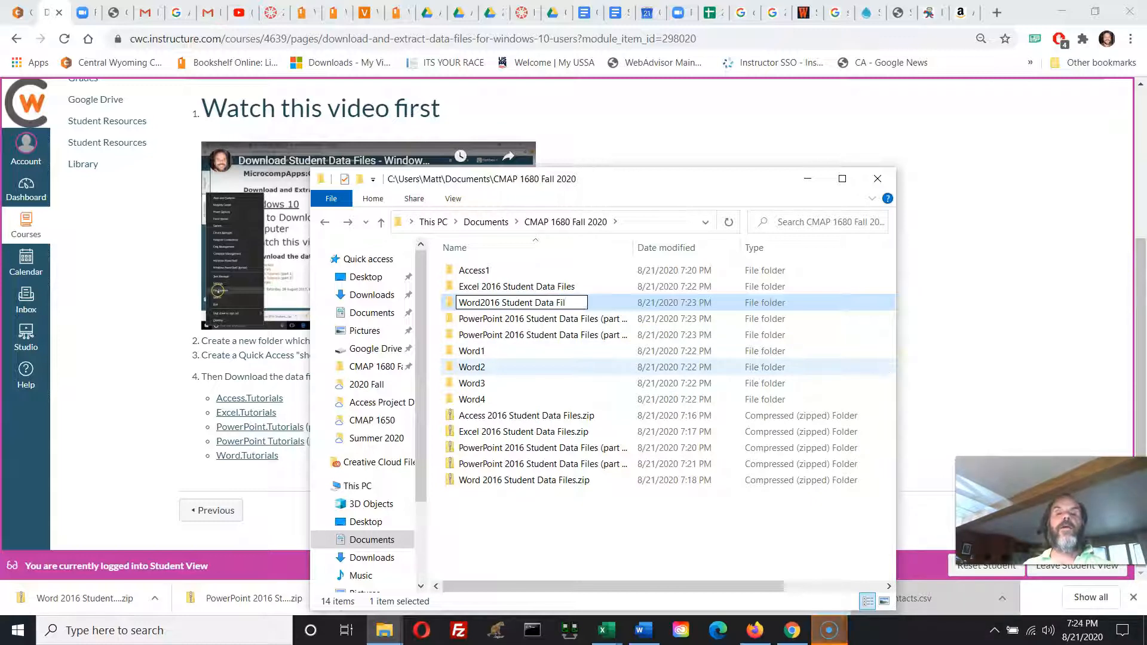
text(es)
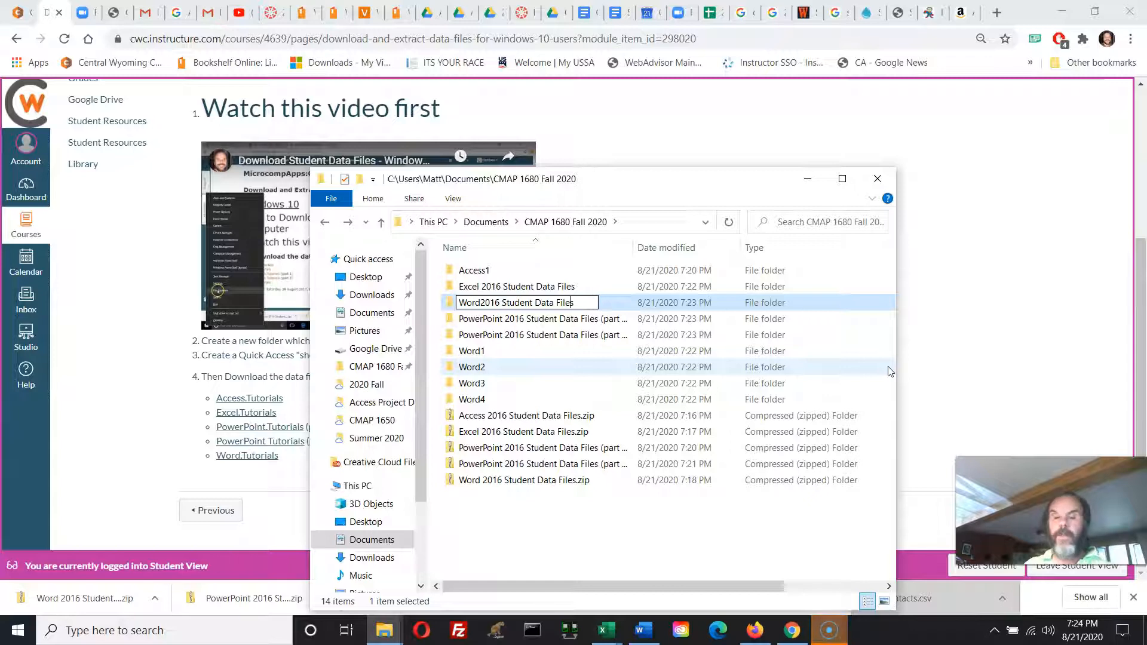
key(Left)
key(Left)
key(Left)
key(Left)
key(Left)
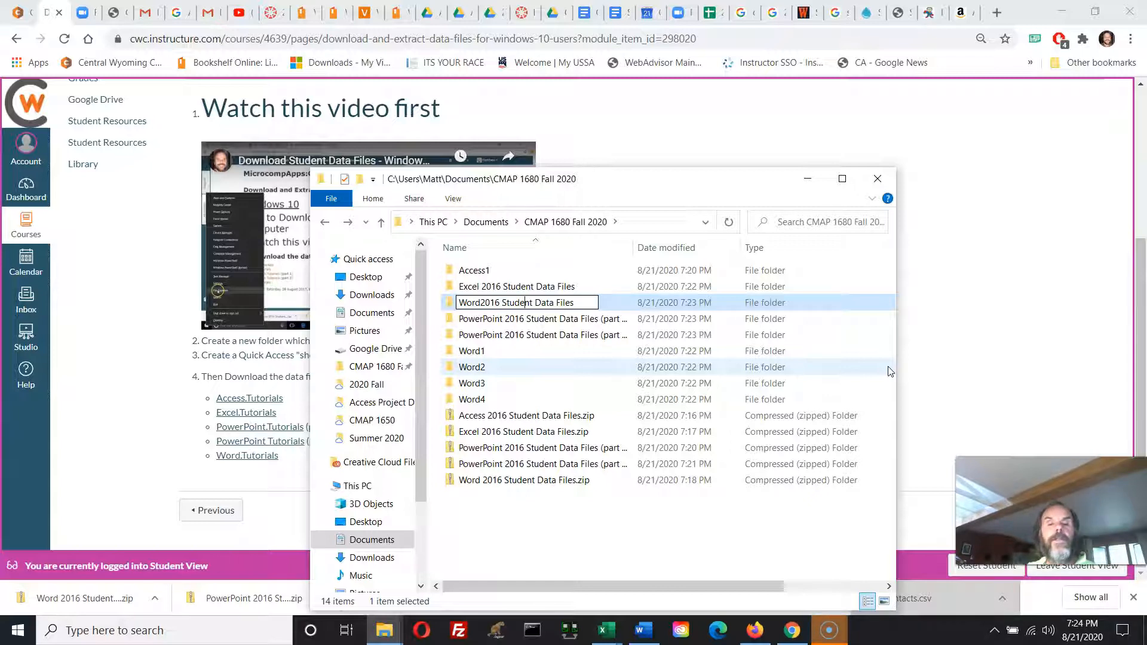
key(Left)
key(Left)
key(Left)
key(Left)
key(Left)
key(Left)
key(Left)
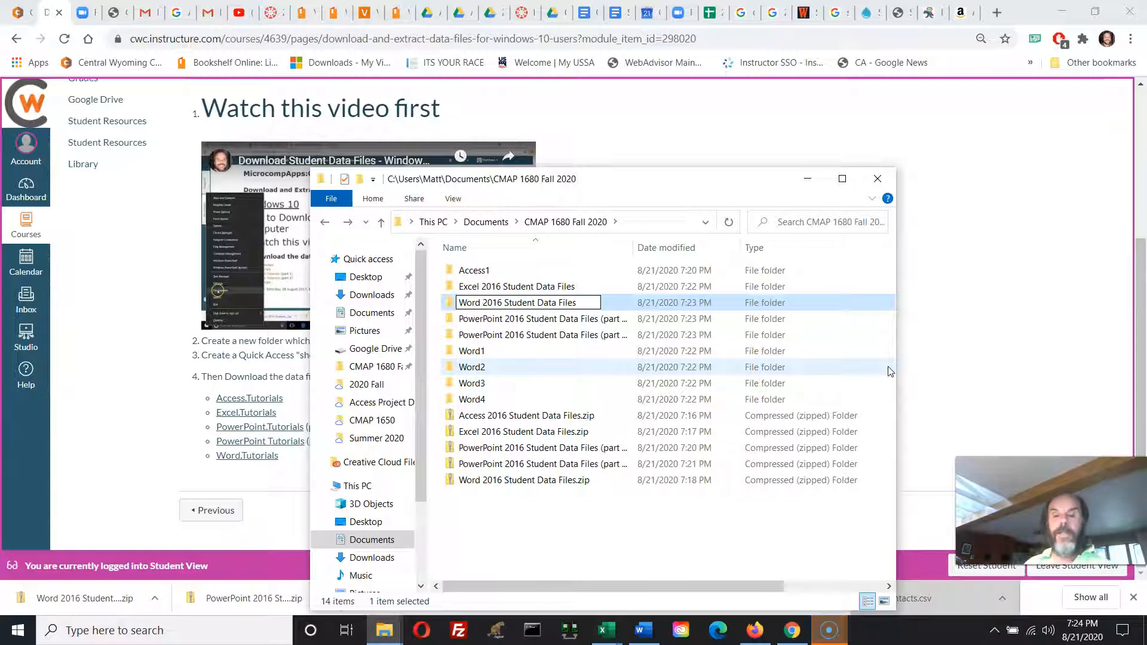
key(Return)
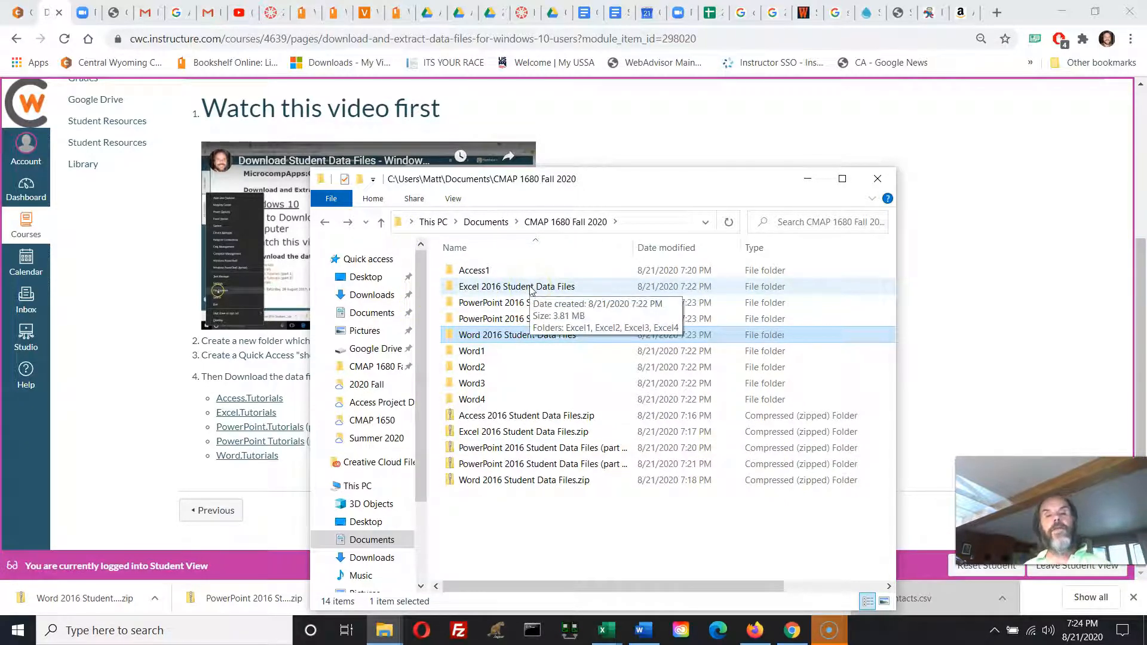
Create a folder named "Original files" and move the Access, Excel, PowerPoint and Word zip files into it.
click(485, 416)
click(487, 432)
click(485, 447)
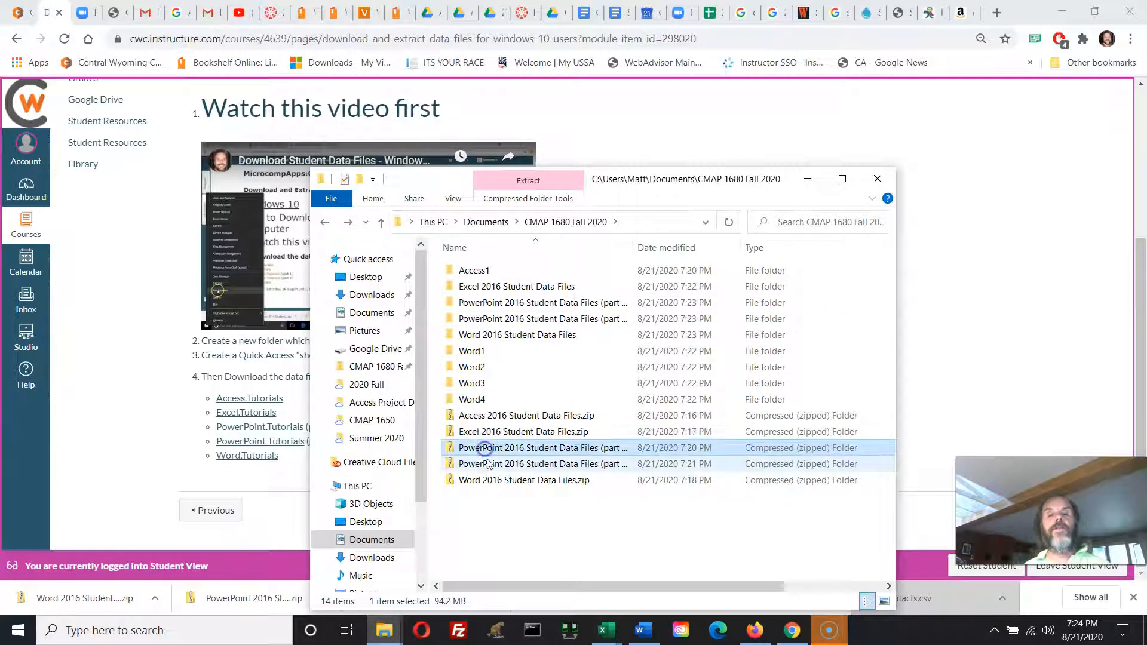
click(487, 464)
click(487, 480)
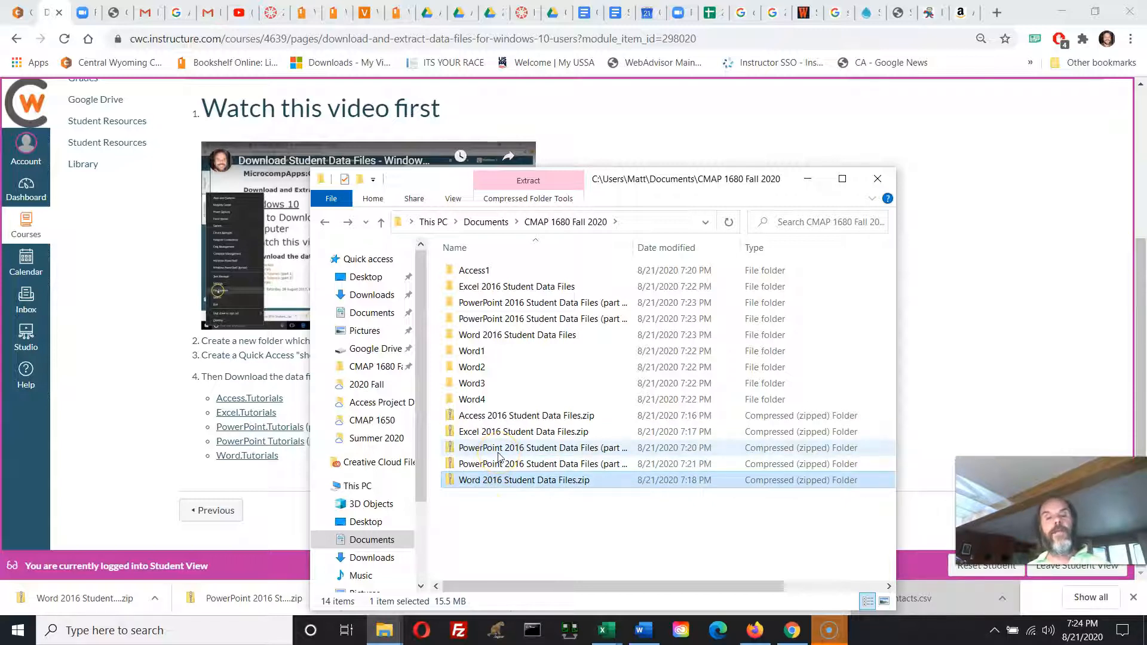
right_click(505, 511)
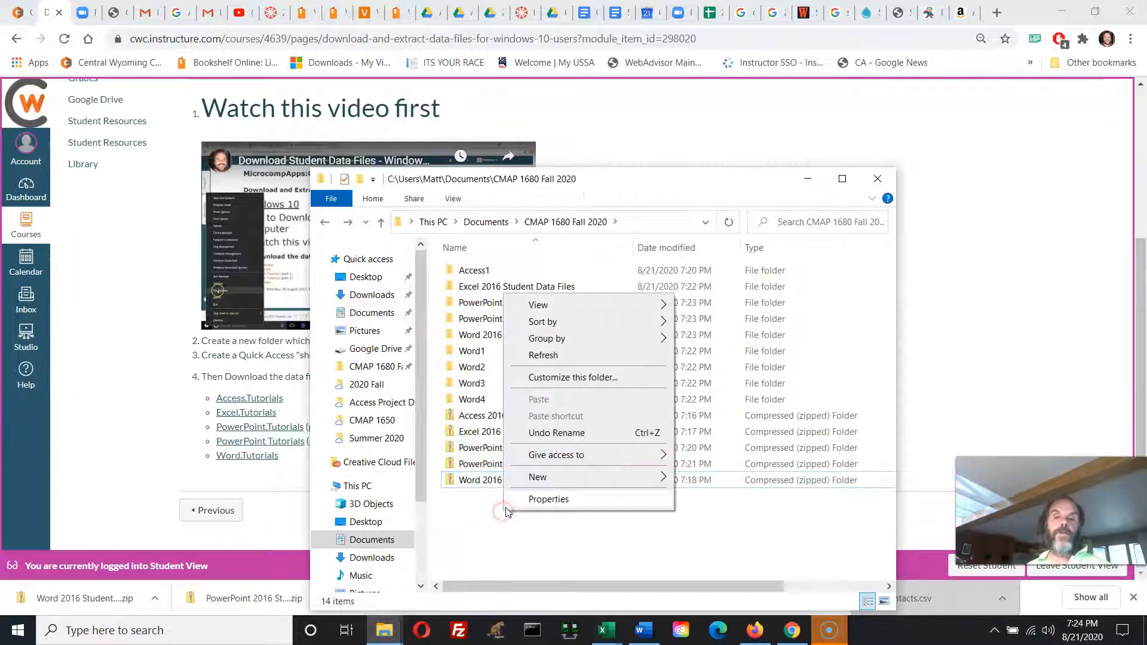
mouse_move(532, 477)
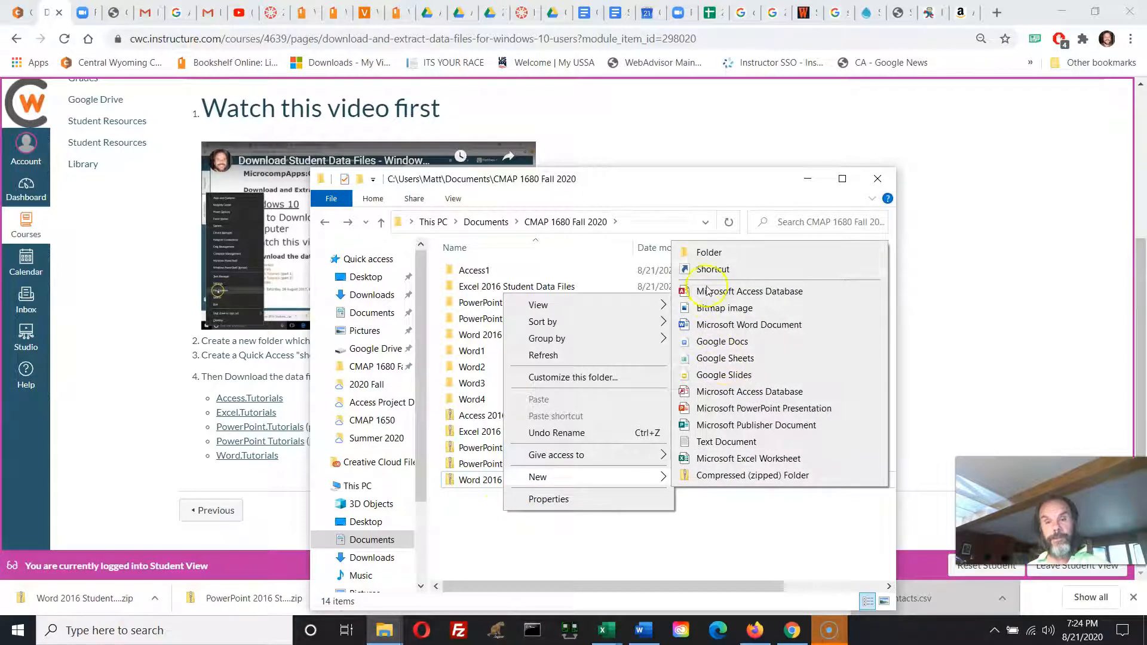
click(709, 252)
text(Original files)
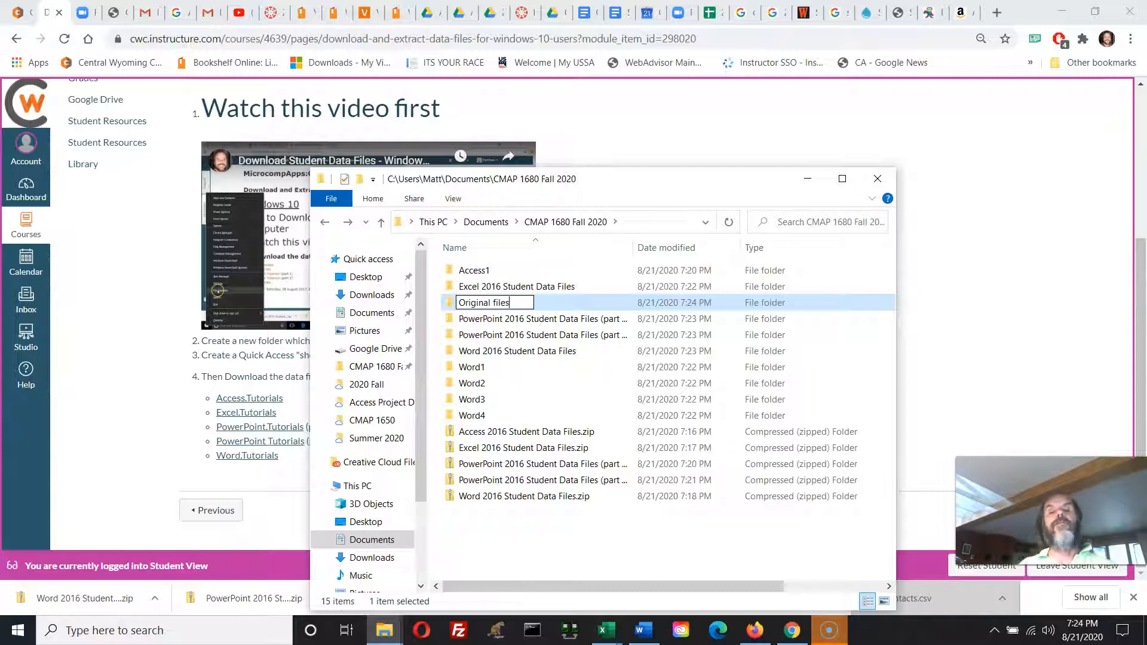
key(Return)
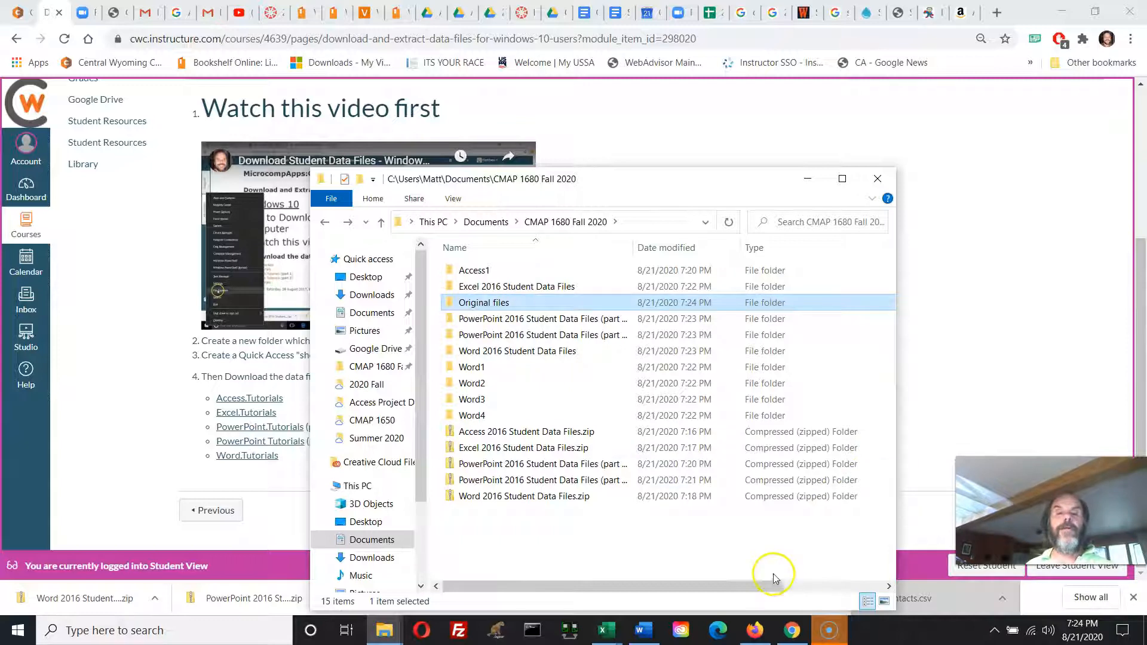
drag(473, 519, 487, 304)
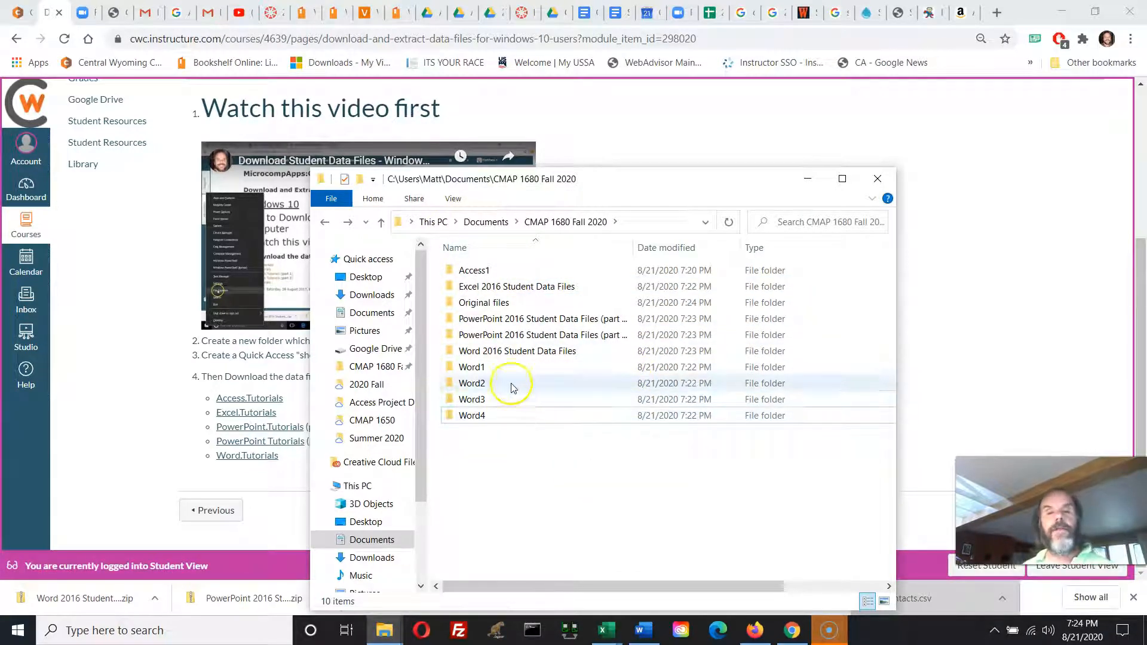
Move the Word1, Word2, Word3 and Word4 folders into the "Word 2016 Student Data Files" folder.
double_click(558, 352)
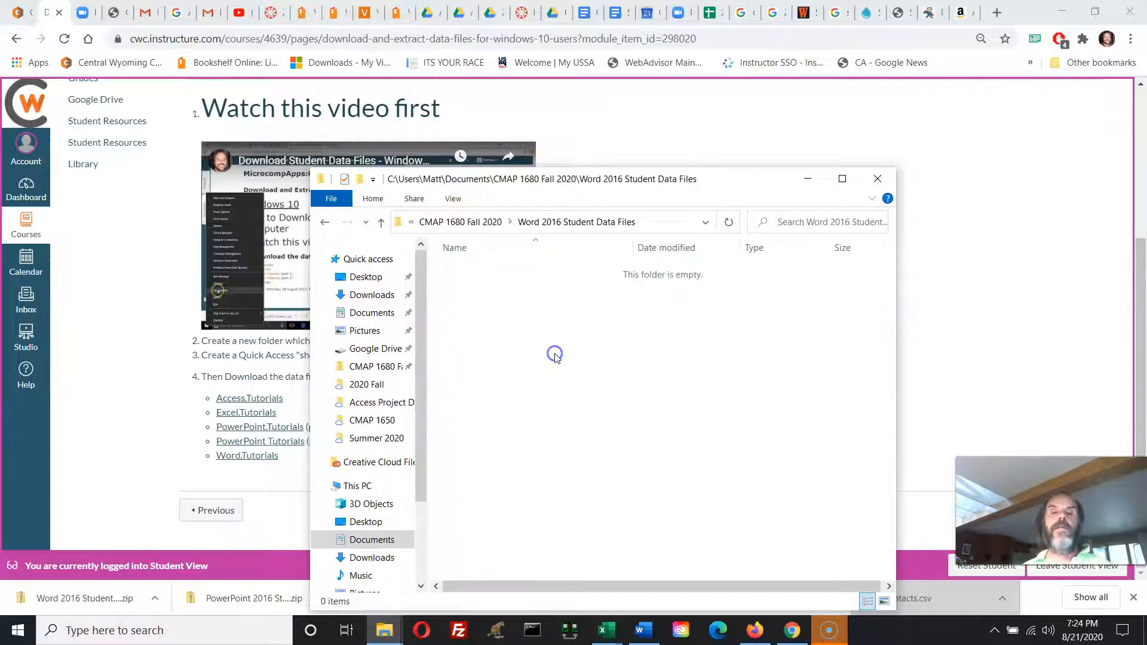
click(326, 223)
drag(501, 443, 466, 375)
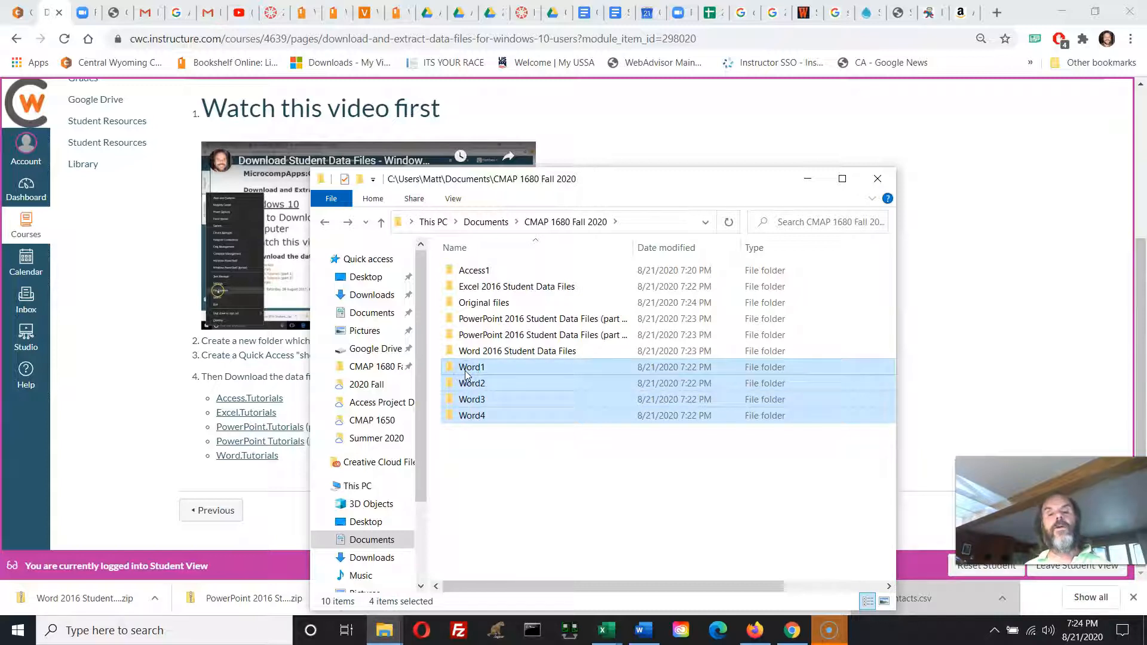
click(559, 476)
drag(478, 432, 471, 372)
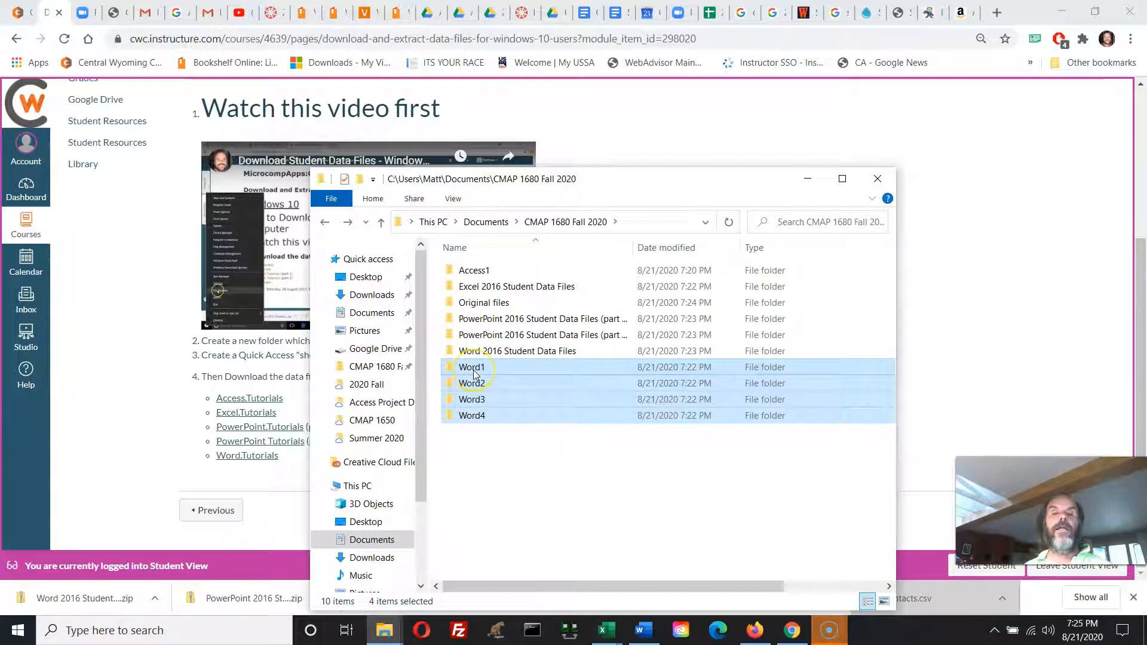
click(513, 514)
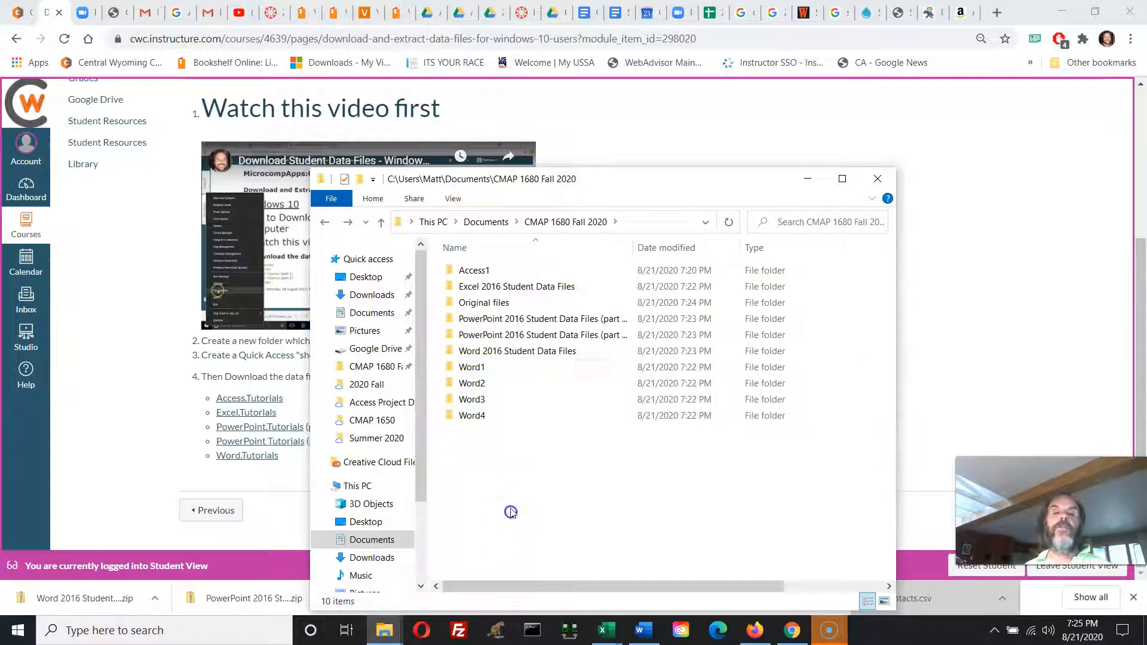
click(462, 373)
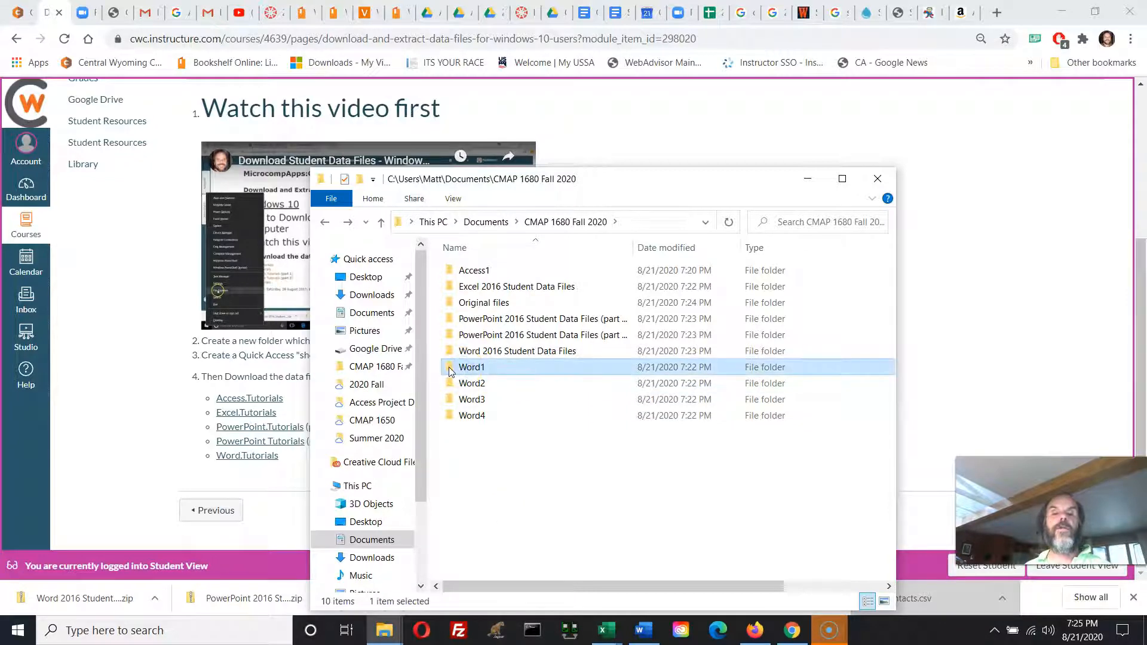
click(449, 370)
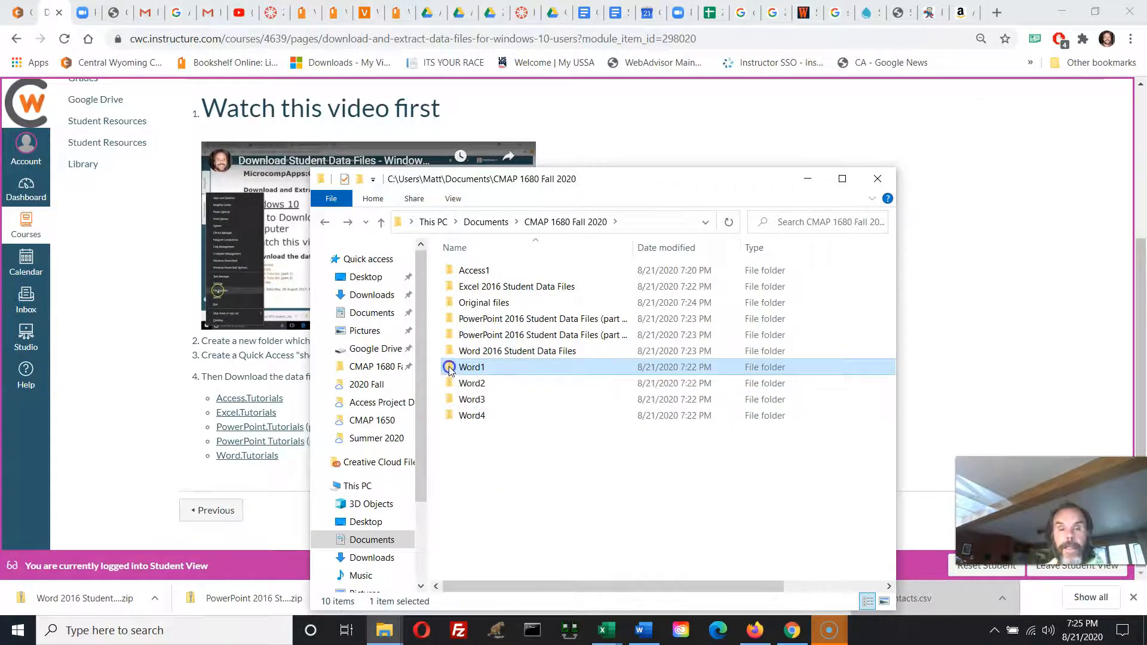
drag(449, 370, 476, 353)
drag(514, 437, 478, 352)
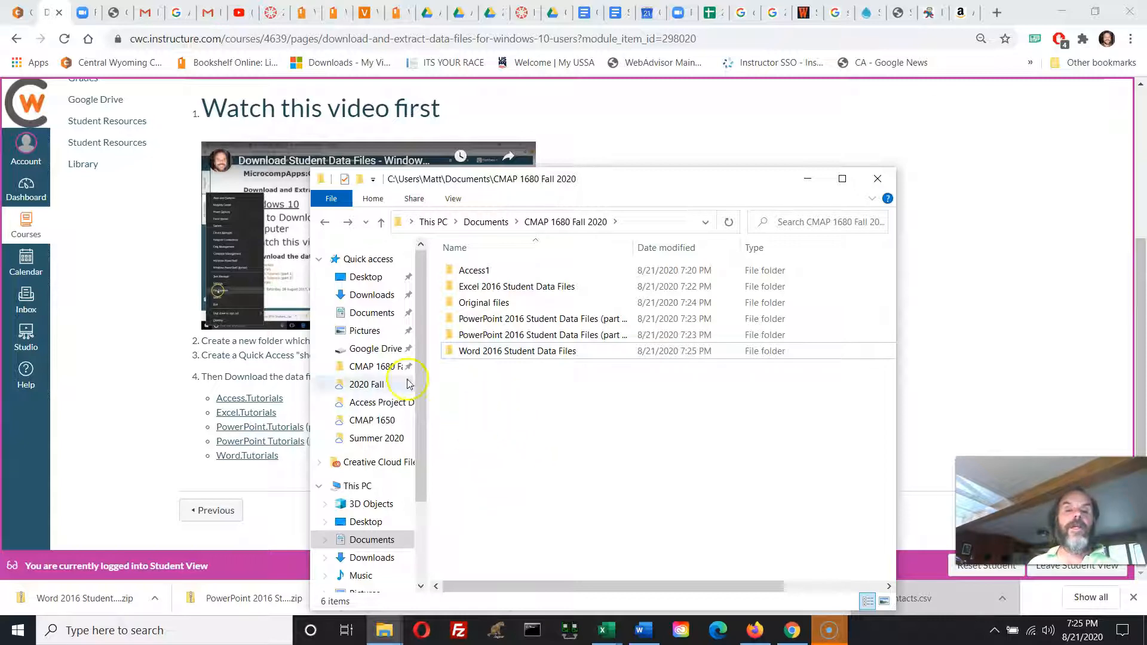
Examine the Module and Review folders inside Word1 of "Word 2016 Student Data Files", and return to the "CMAP 1680 Fall 2020" folder.
click(380, 374)
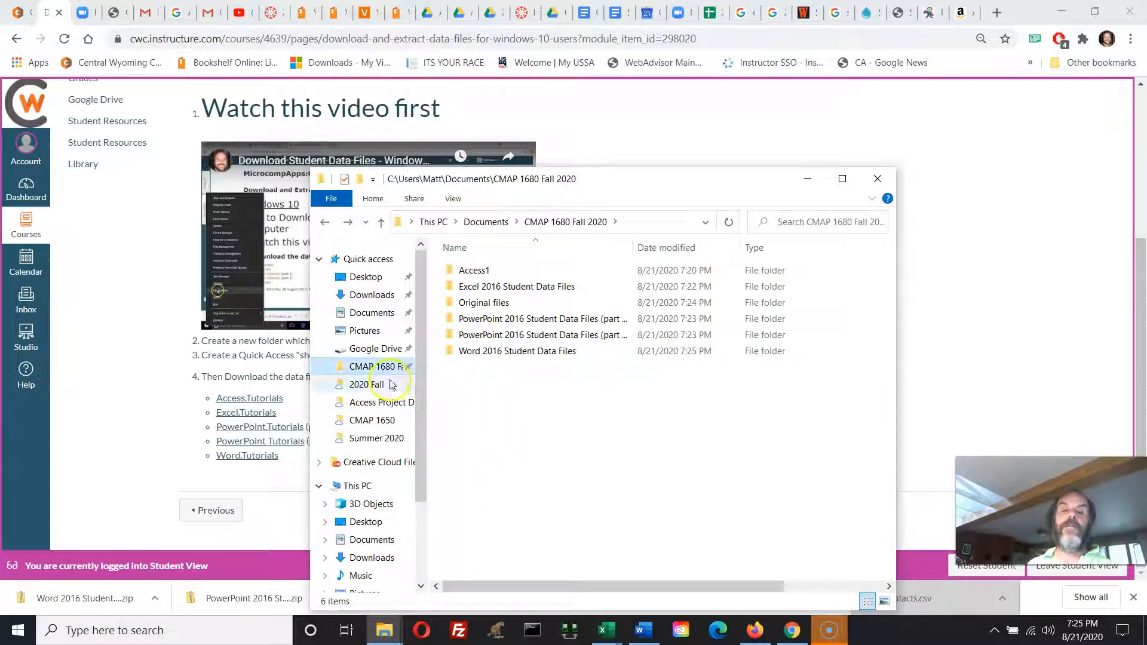
double_click(495, 351)
double_click(469, 271)
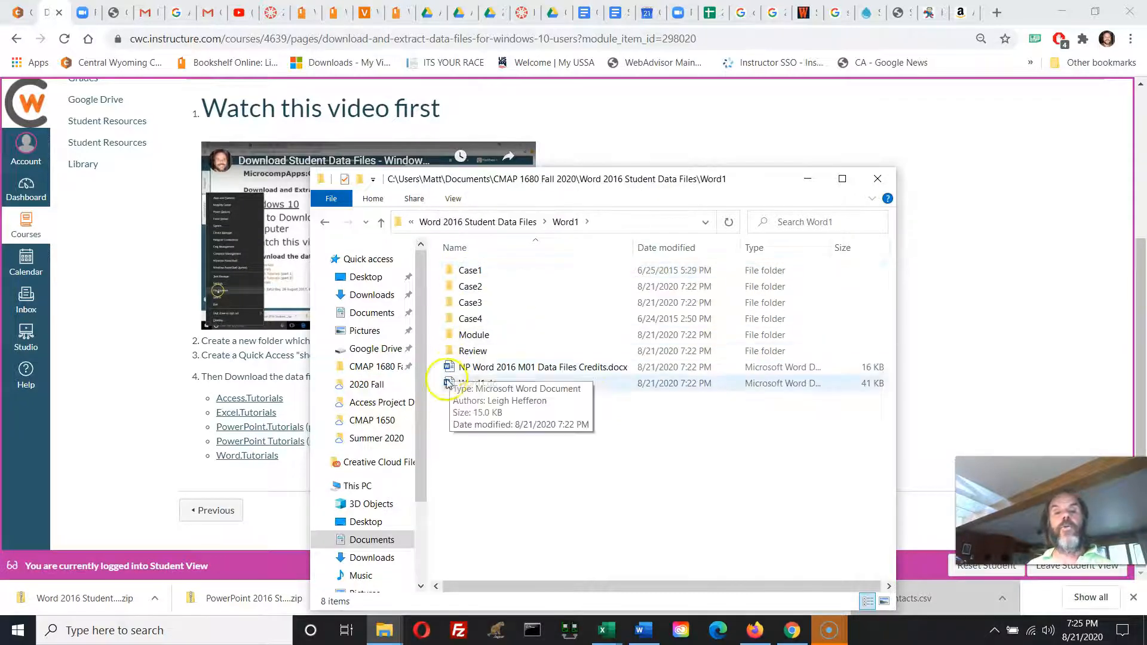
click(452, 342)
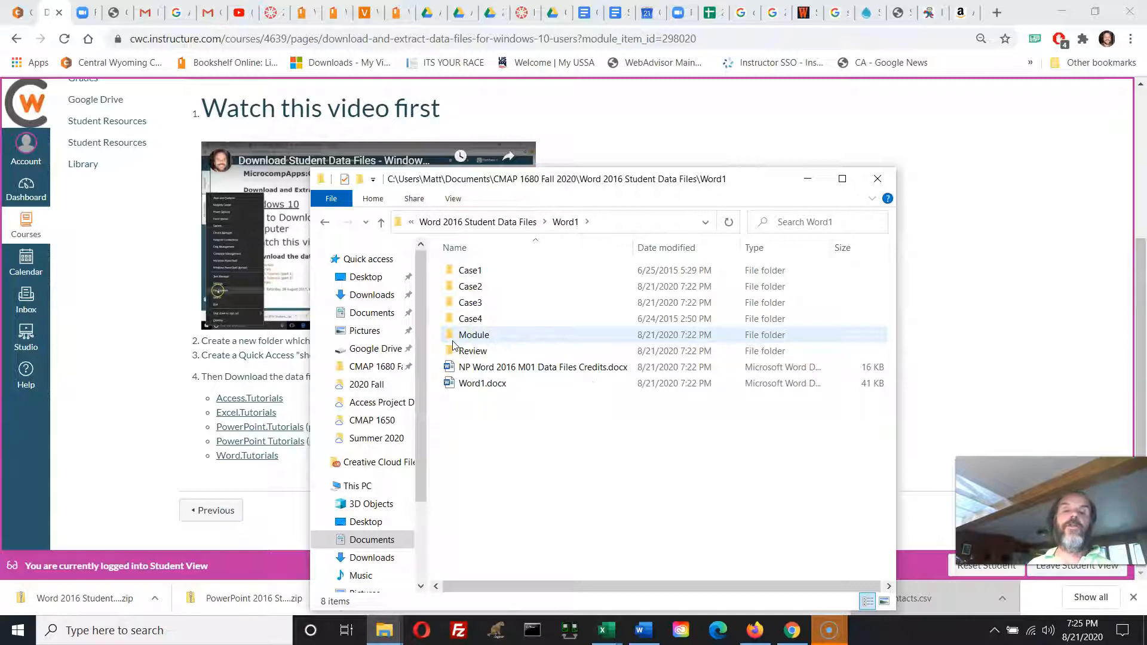
double_click(453, 338)
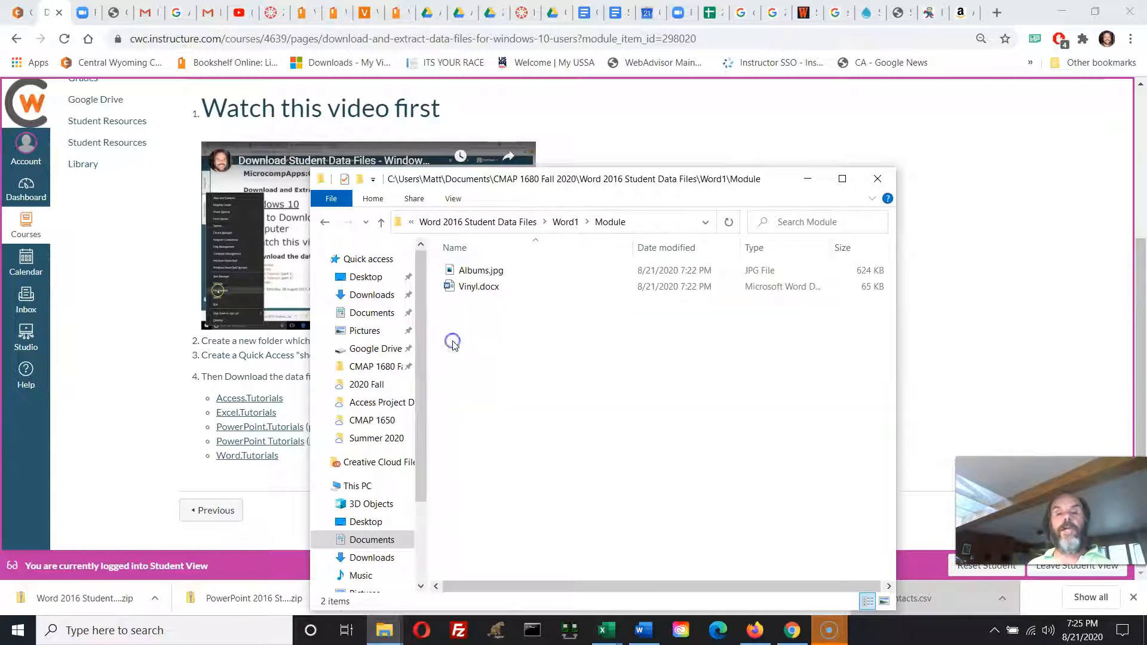
click(324, 222)
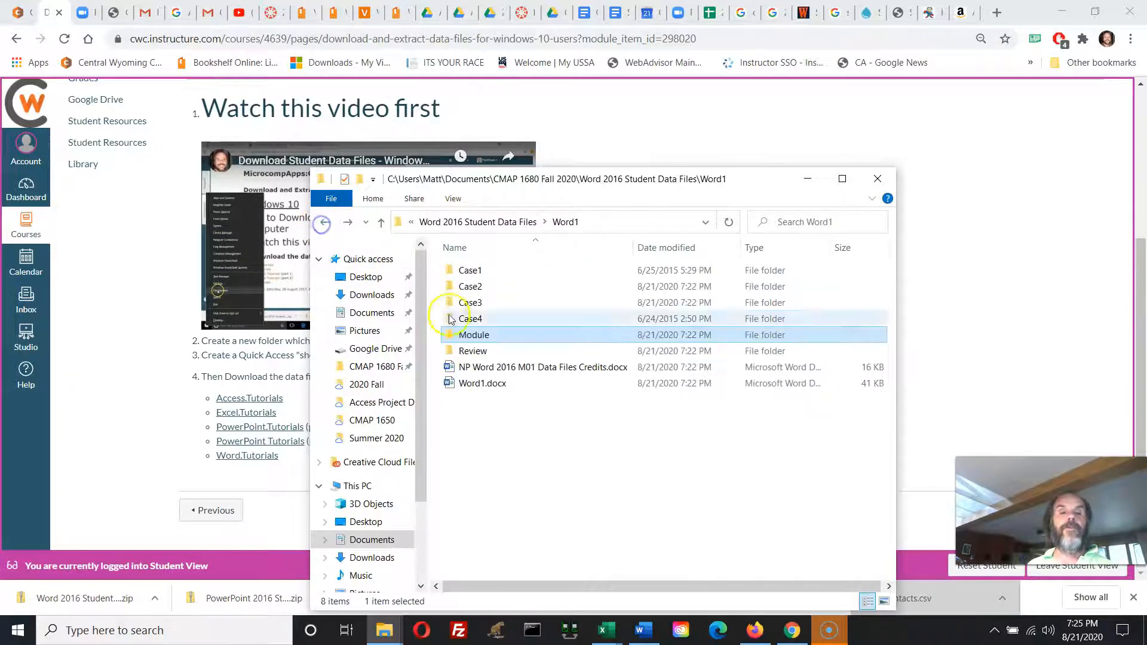
double_click(465, 352)
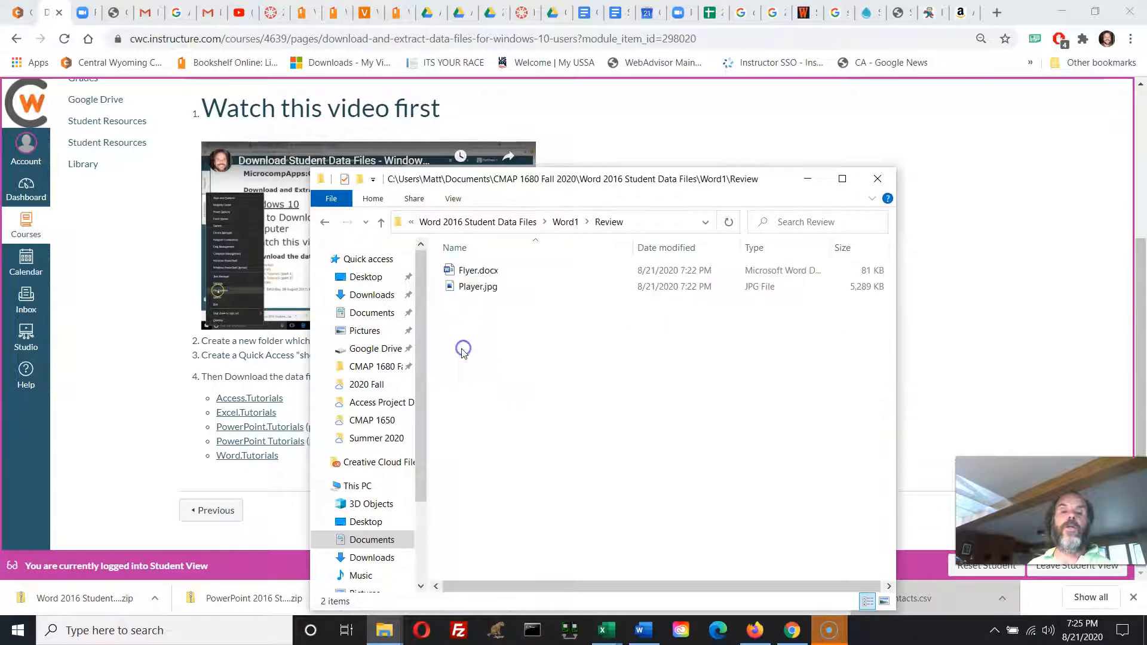
click(324, 223)
click(324, 222)
click(324, 222)
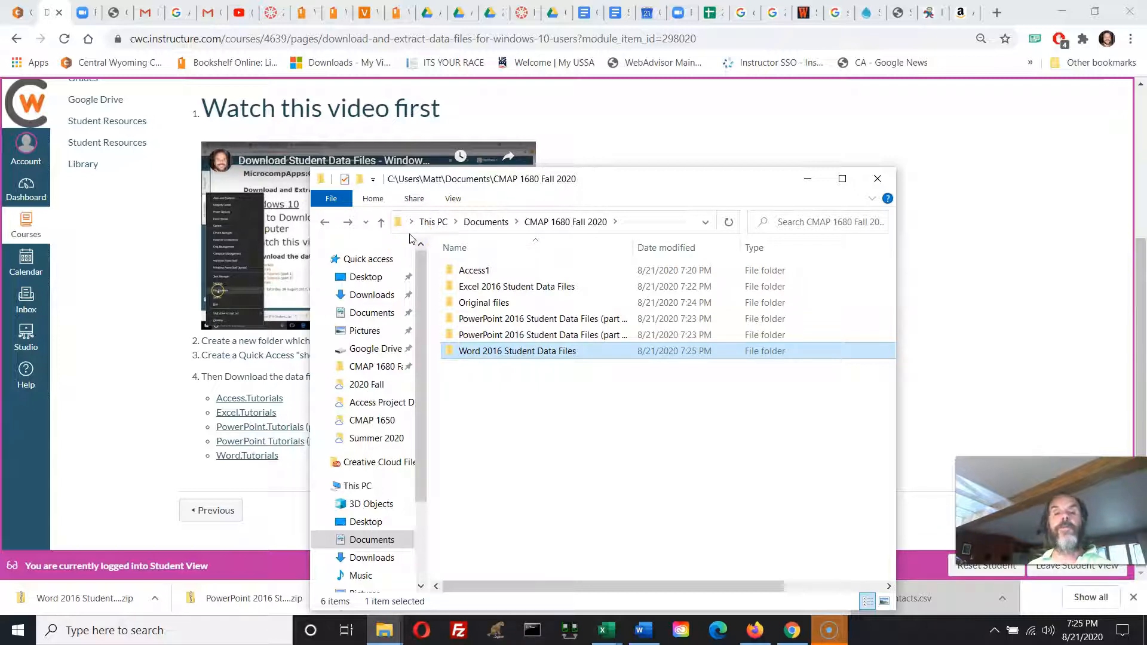
Go over the Case, Module and Review subfolders of Word1, return to "Word 2016 Student Data Files" and close the folder window.
double_click(475, 354)
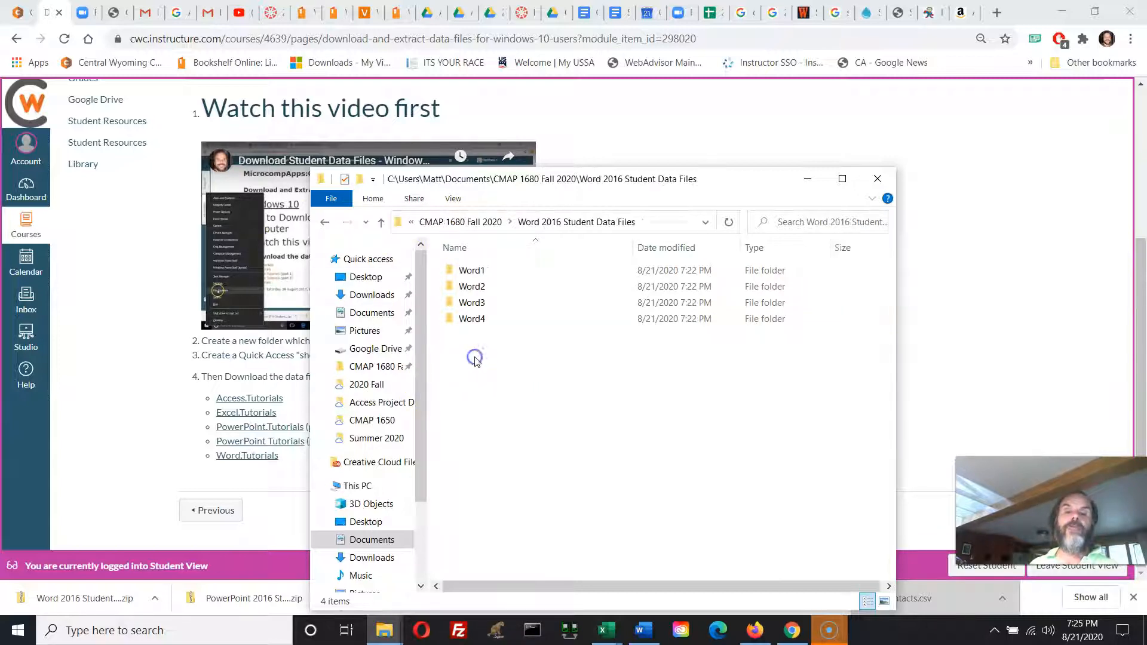
double_click(472, 271)
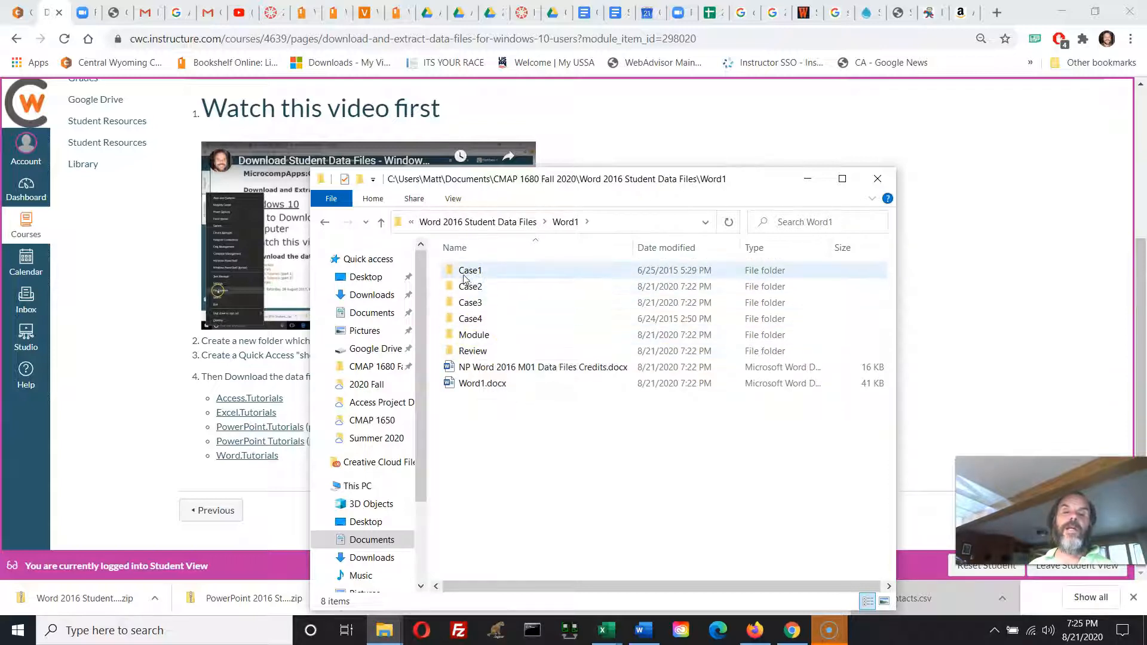
click(468, 270)
click(467, 286)
click(468, 302)
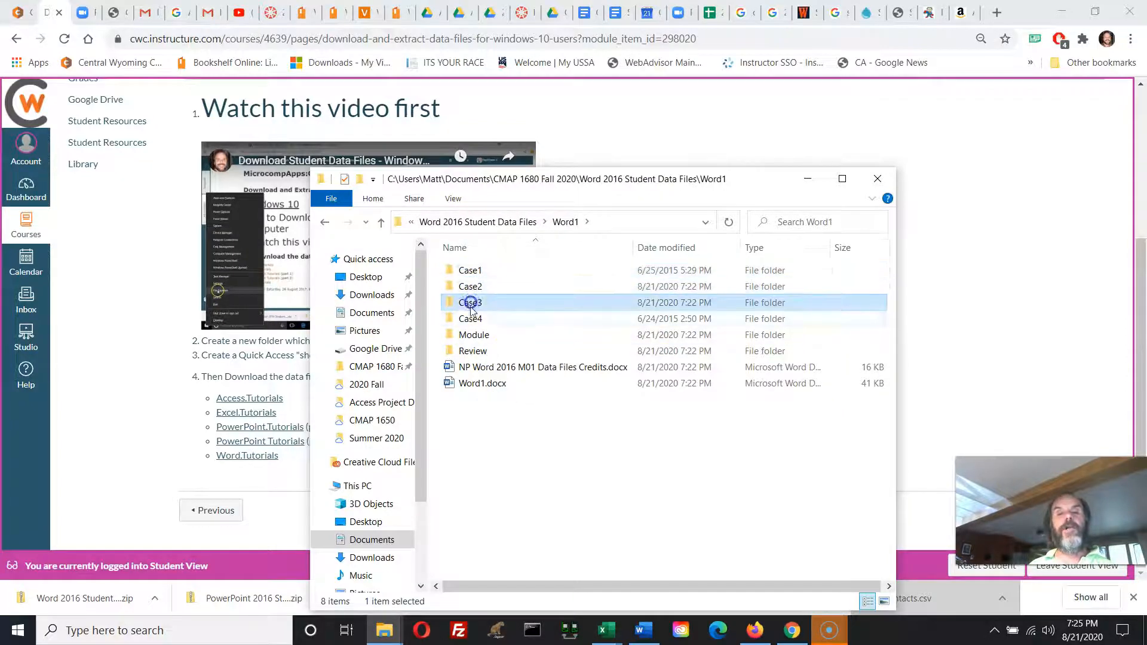
click(471, 319)
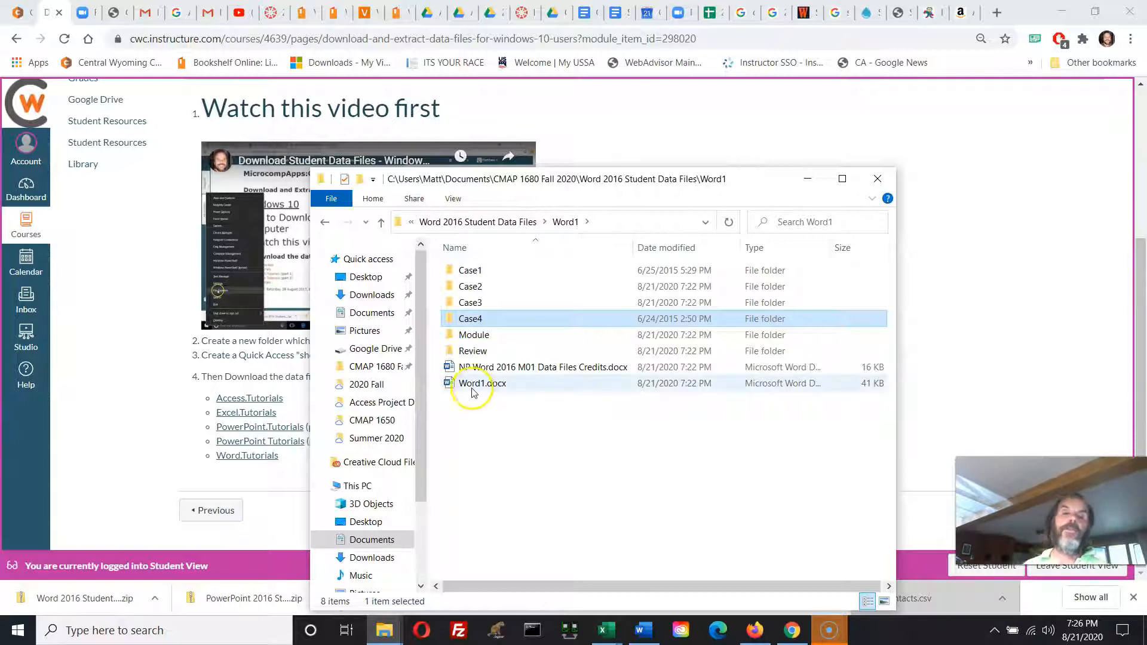
click(492, 352)
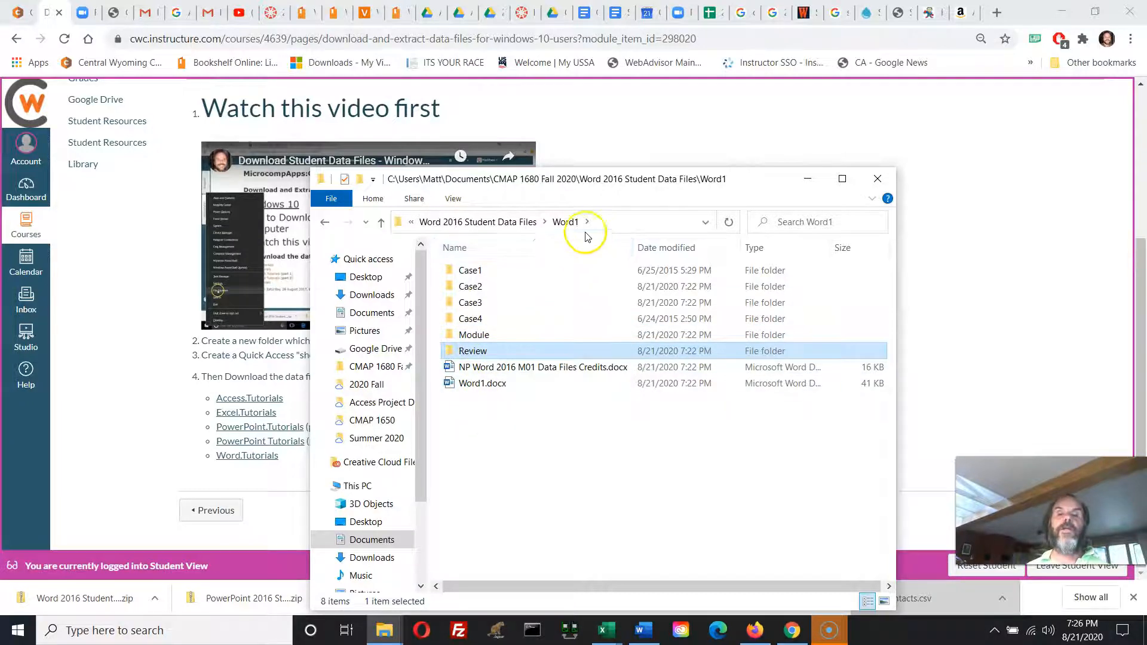
click(489, 223)
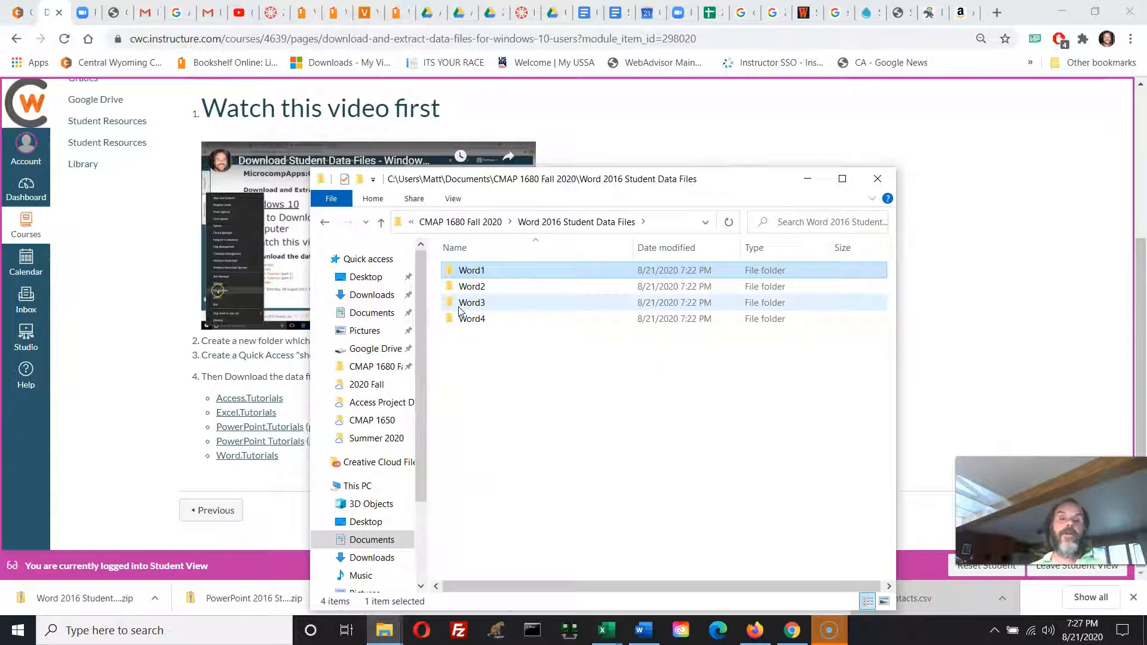
click(878, 179)
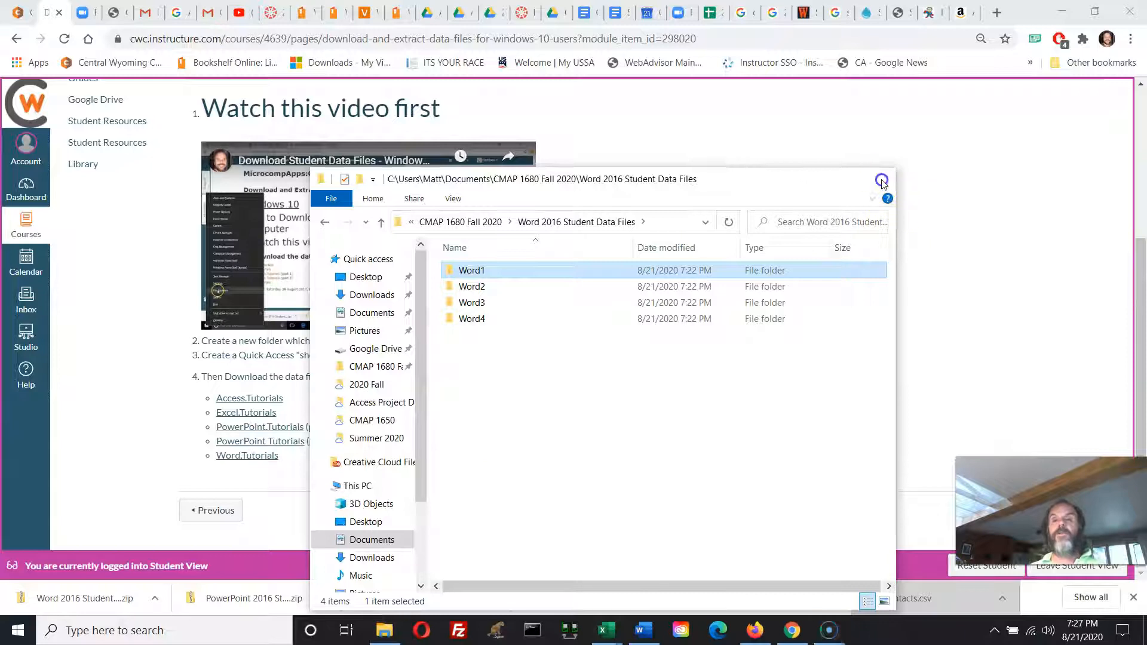